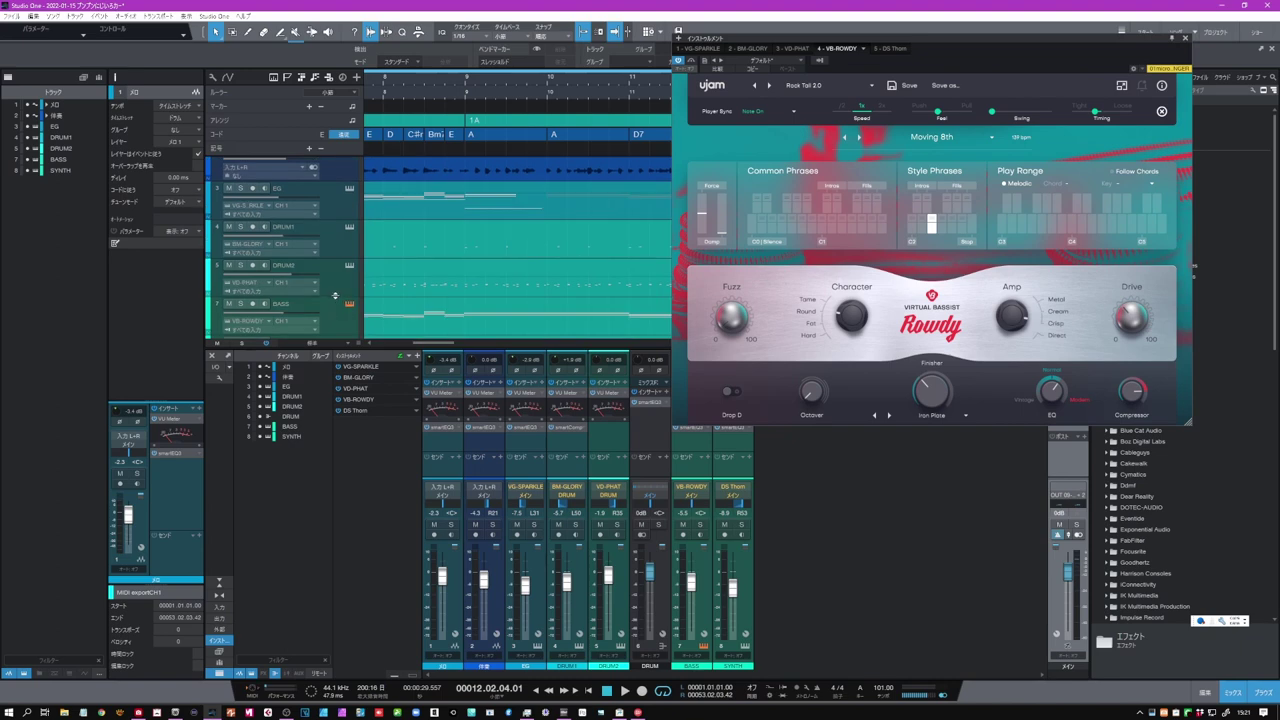
- Inspect the SYNTH track's Thorn instrument and close its window
left_click(350, 314)
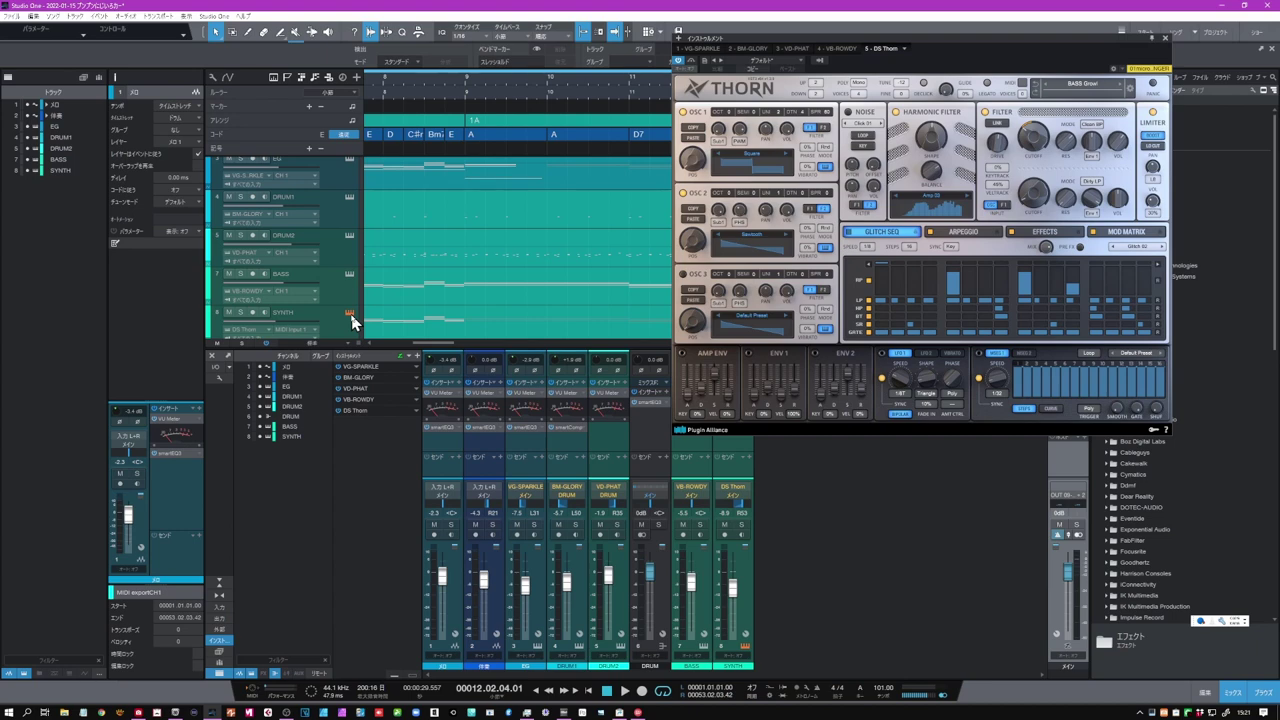
left_click(349, 313)
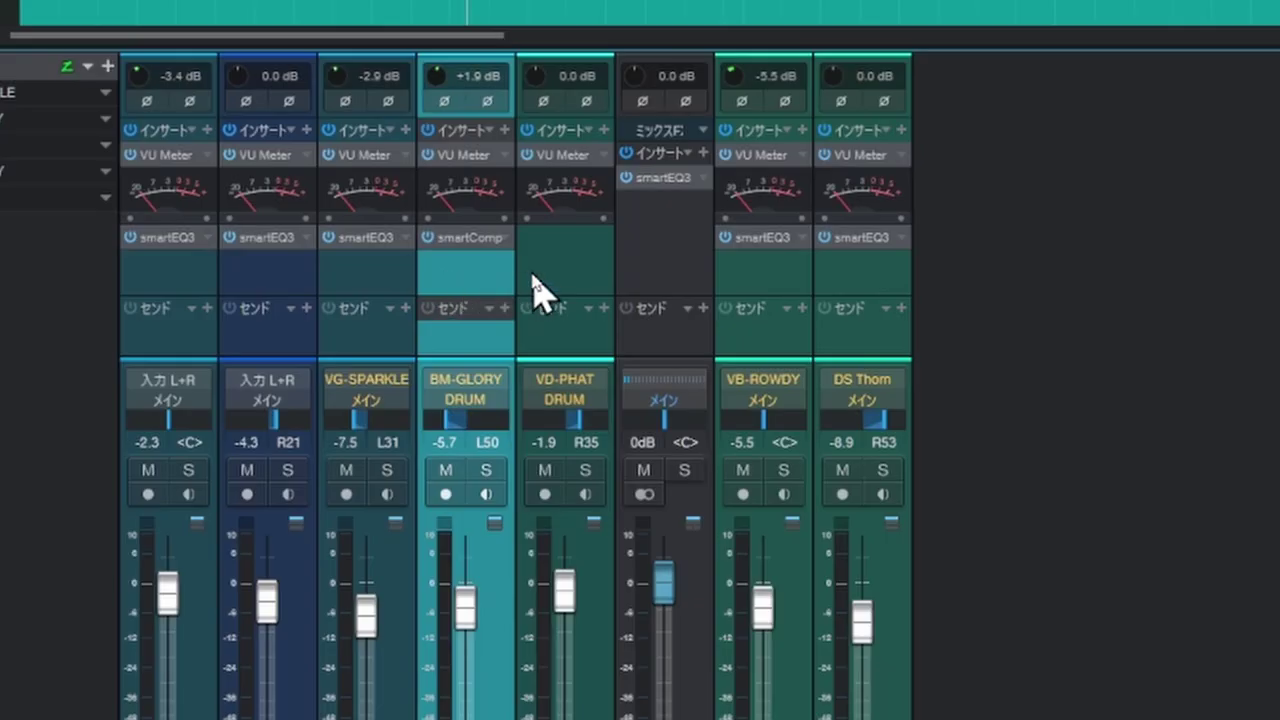
- Route the outputs of the BM-GLORY and VD-PHAT drum channels to the DRUM bus
left_click(605, 447)
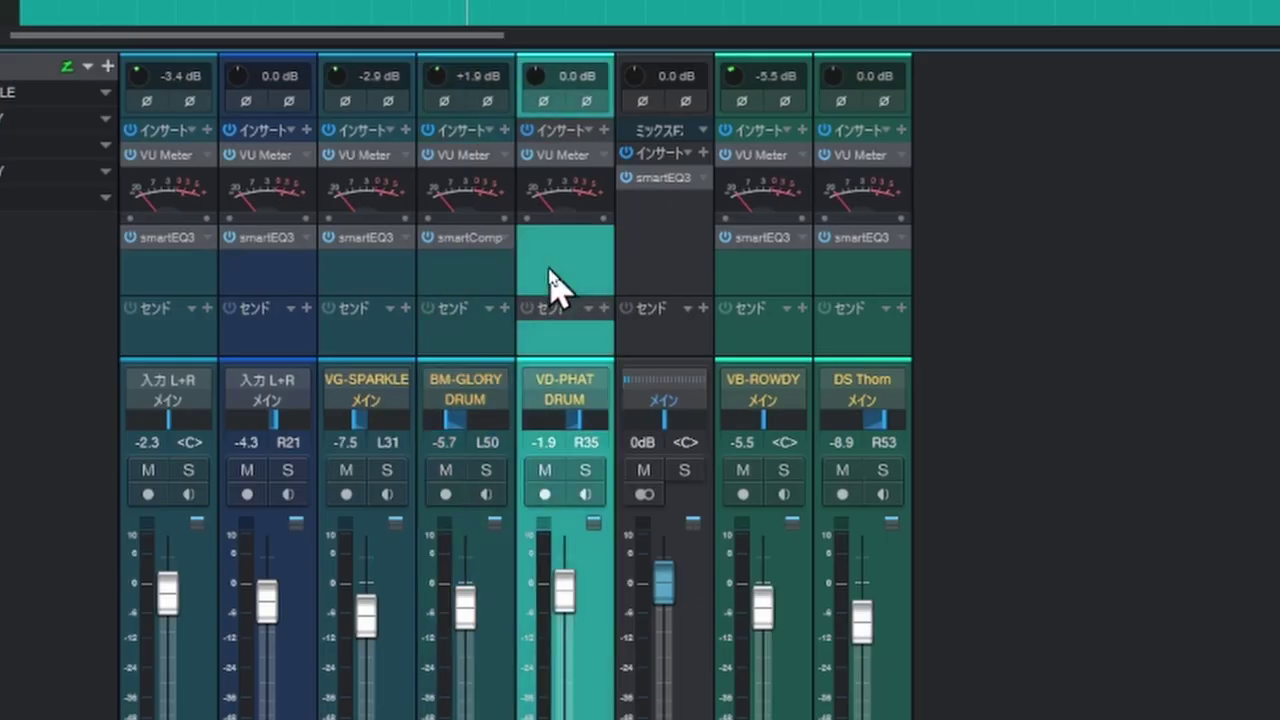
left_click(474, 280)
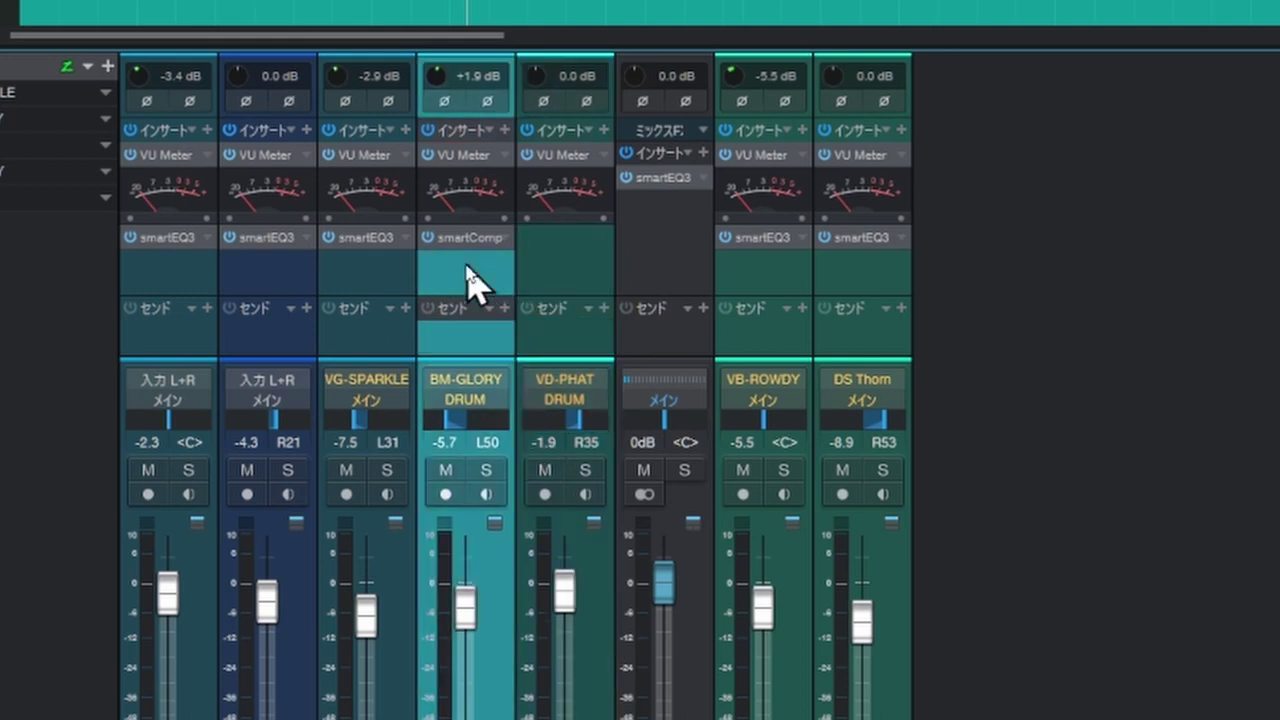
left_click(561, 283)
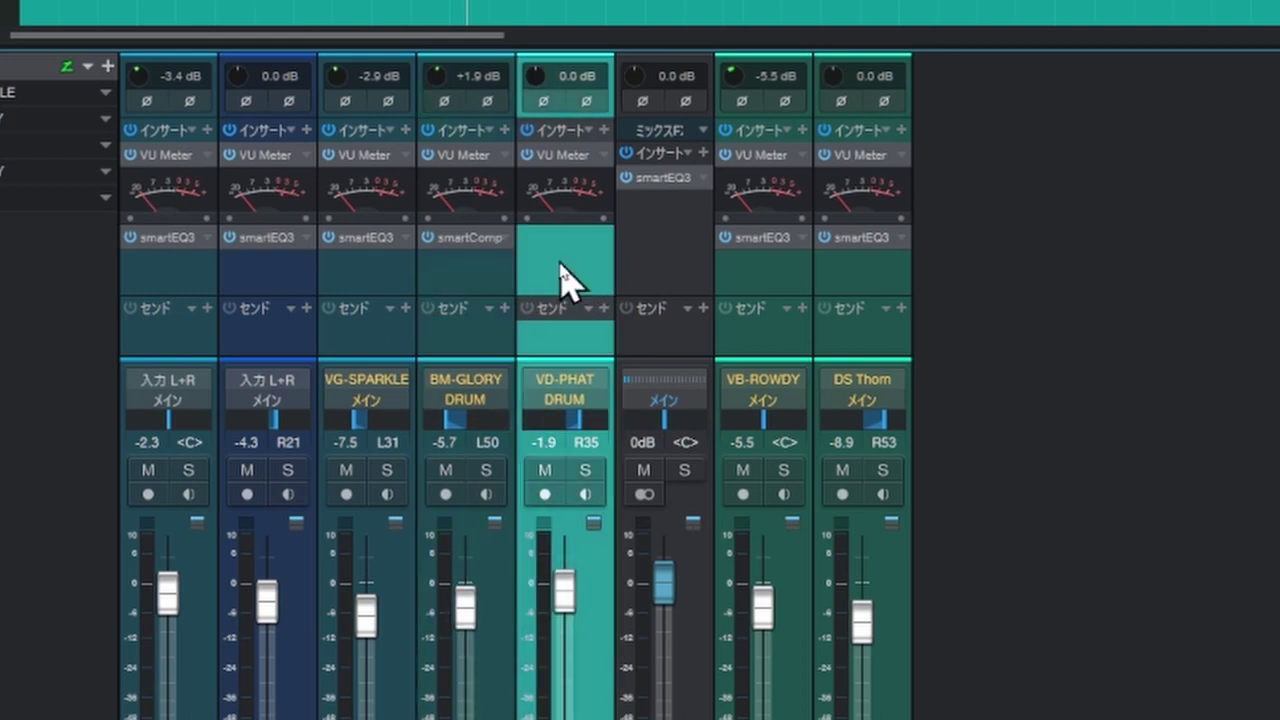
left_click(657, 269)
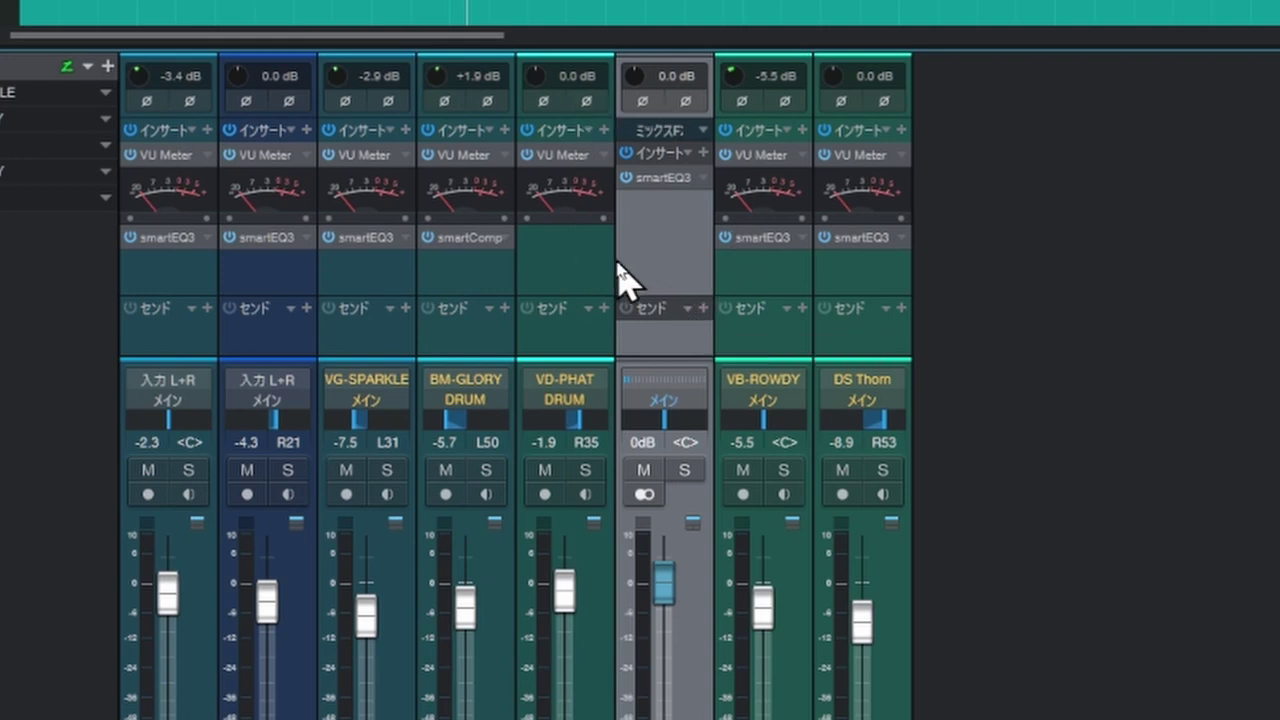
right_click(466, 418)
left_click(480, 457)
left_click(566, 403)
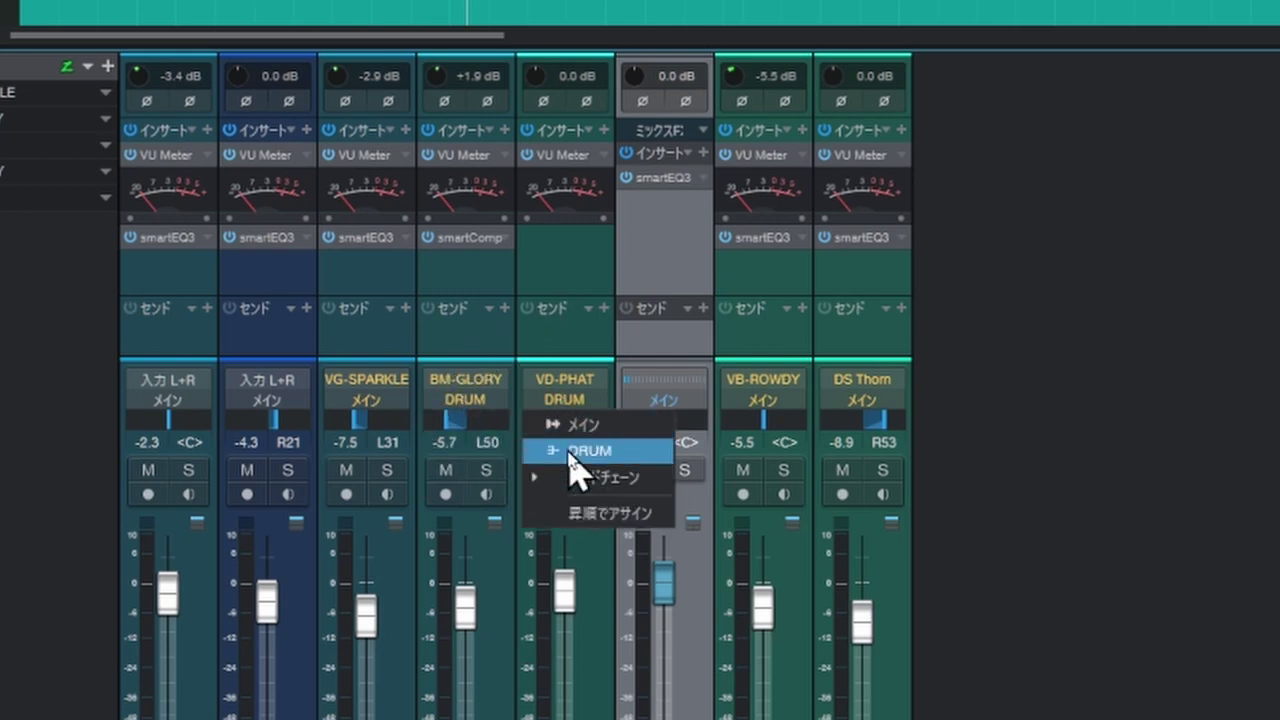
left_click(570, 452)
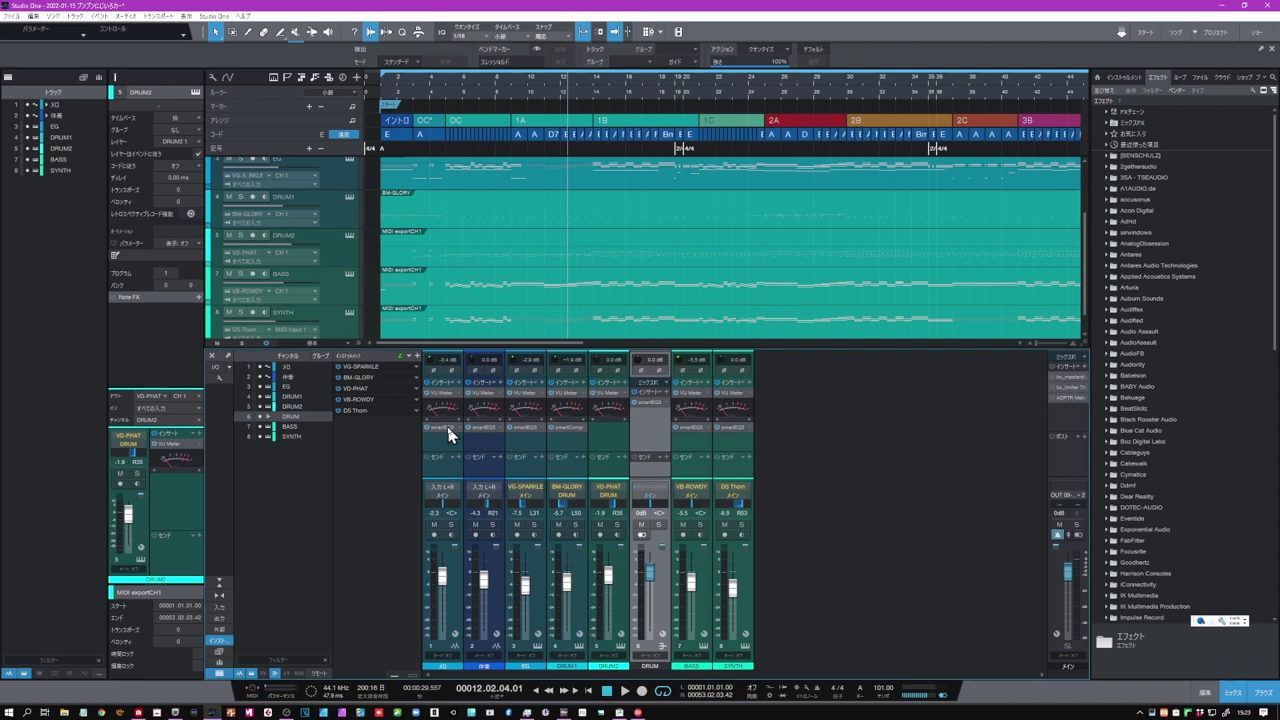
- Open the smartEQ3 insert on the melody channel (メロ)
left_click(446, 428)
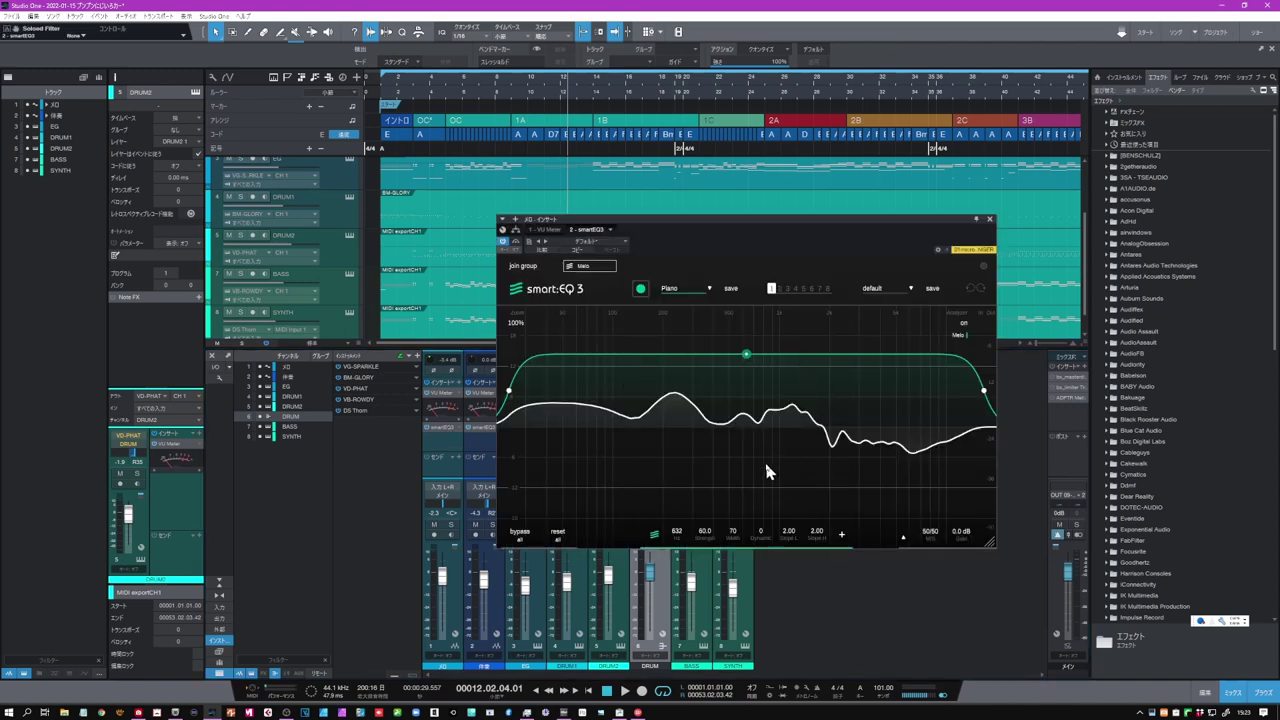
- Try out a new boost point at about 80 Hz on the EQ curve, shift it, and remove it
double_click(598, 396)
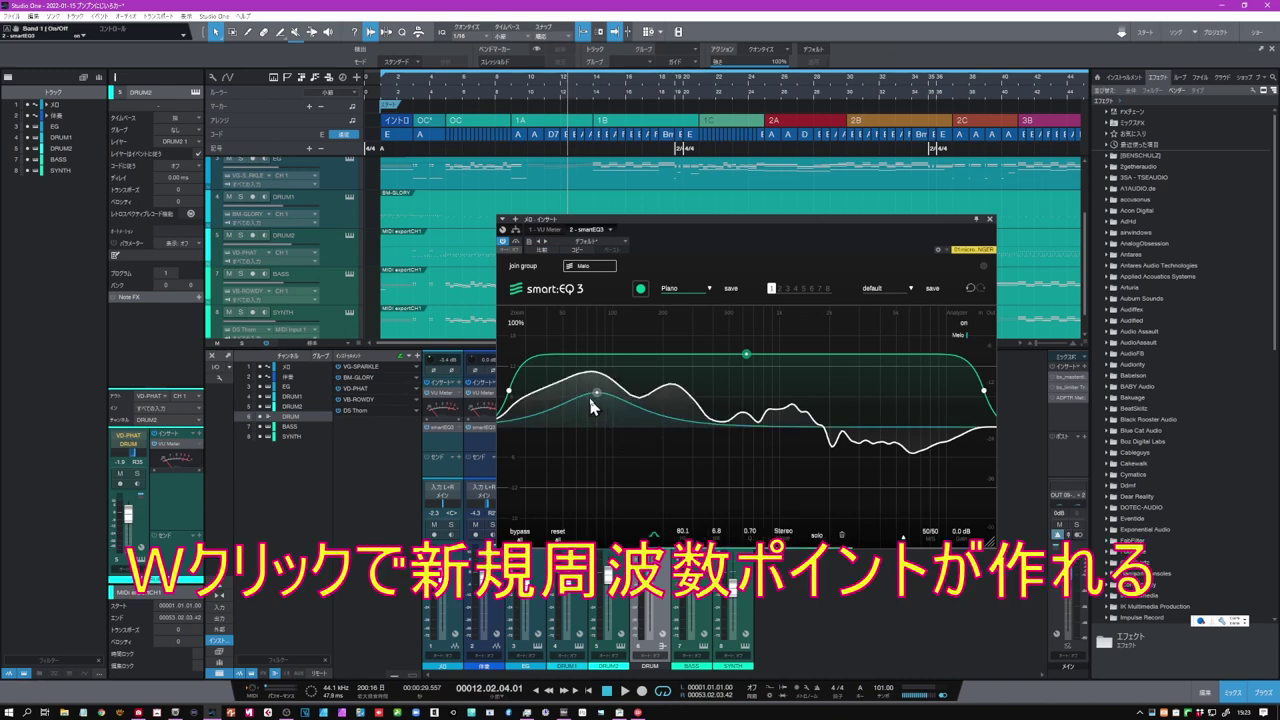
left_click_drag(596, 393, 606, 429)
double_click(606, 428)
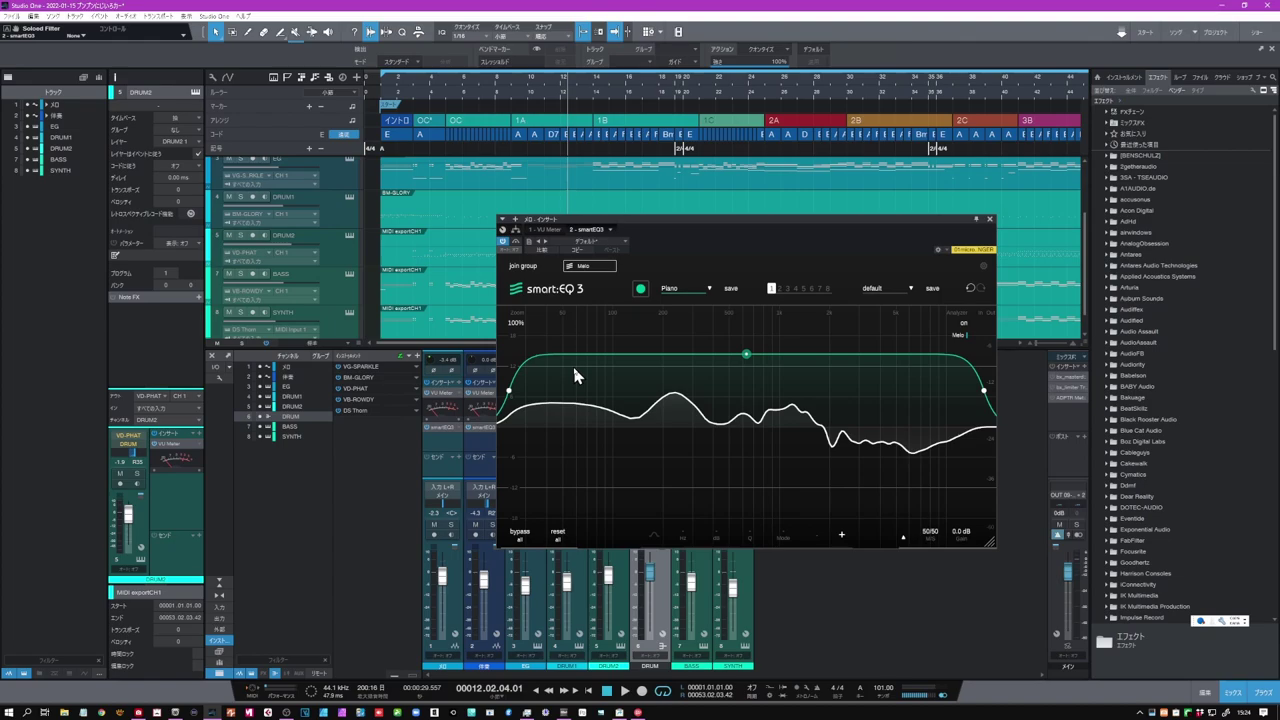
- Choose the Piano profile and let smartEQ3 learn from the melody while the song plays from bar 41
left_click(709, 288)
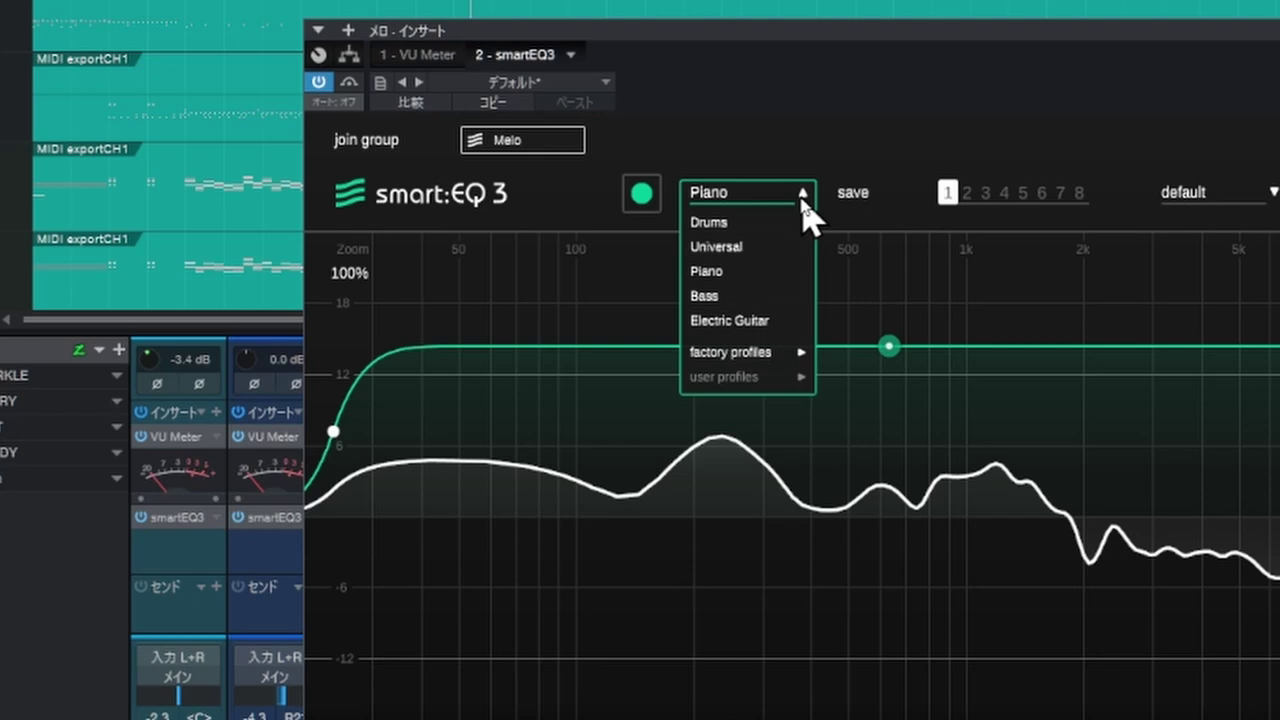
left_click(752, 271)
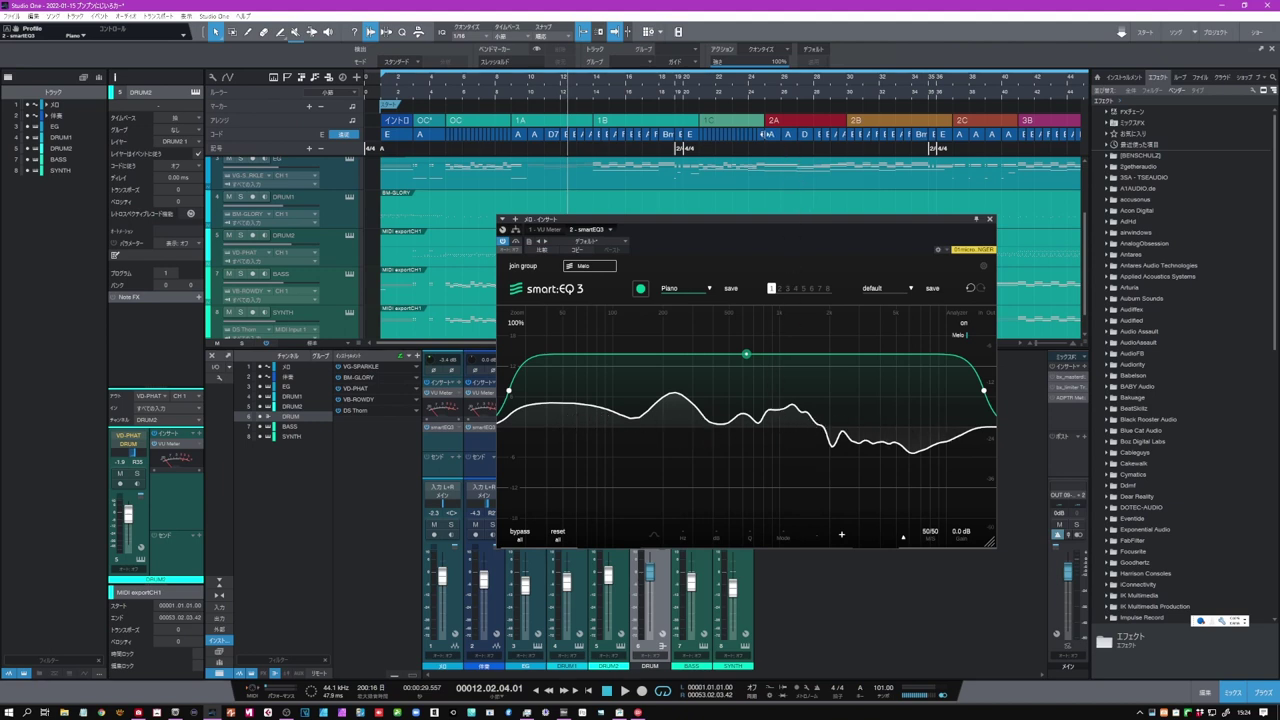
left_click_drag(783, 86, 754, 75)
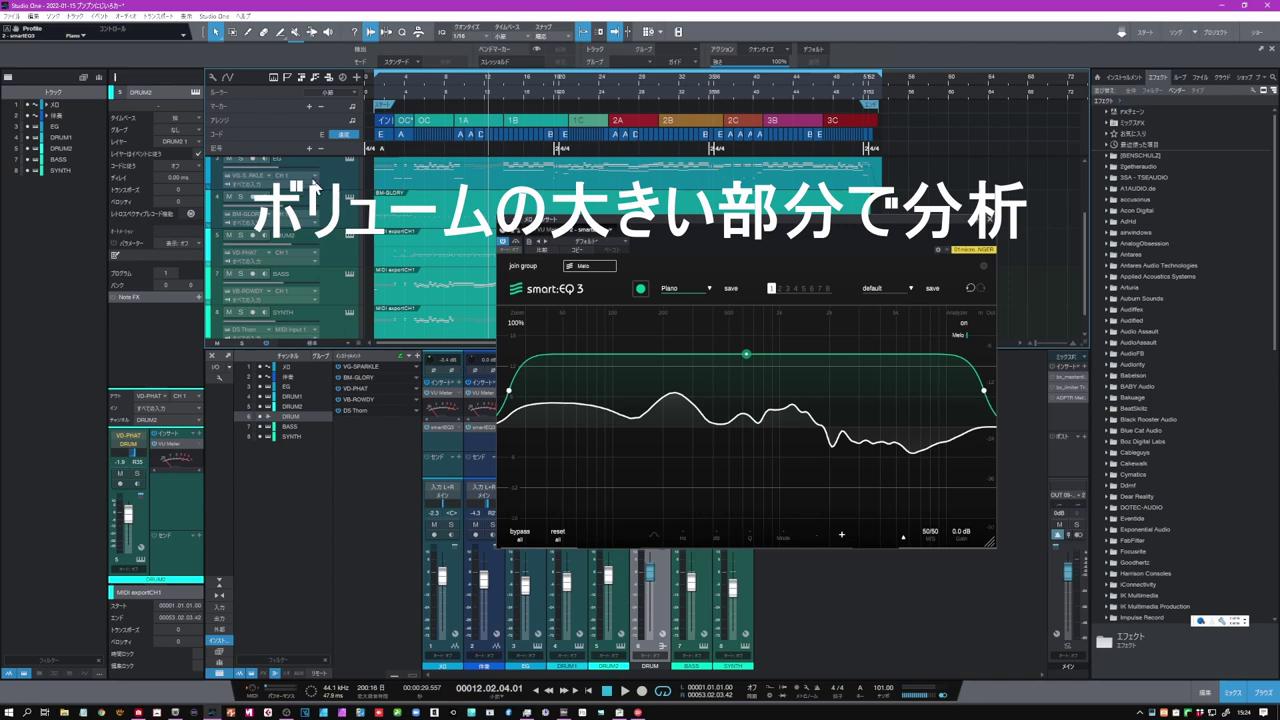
scroll(313, 185, "up", 3)
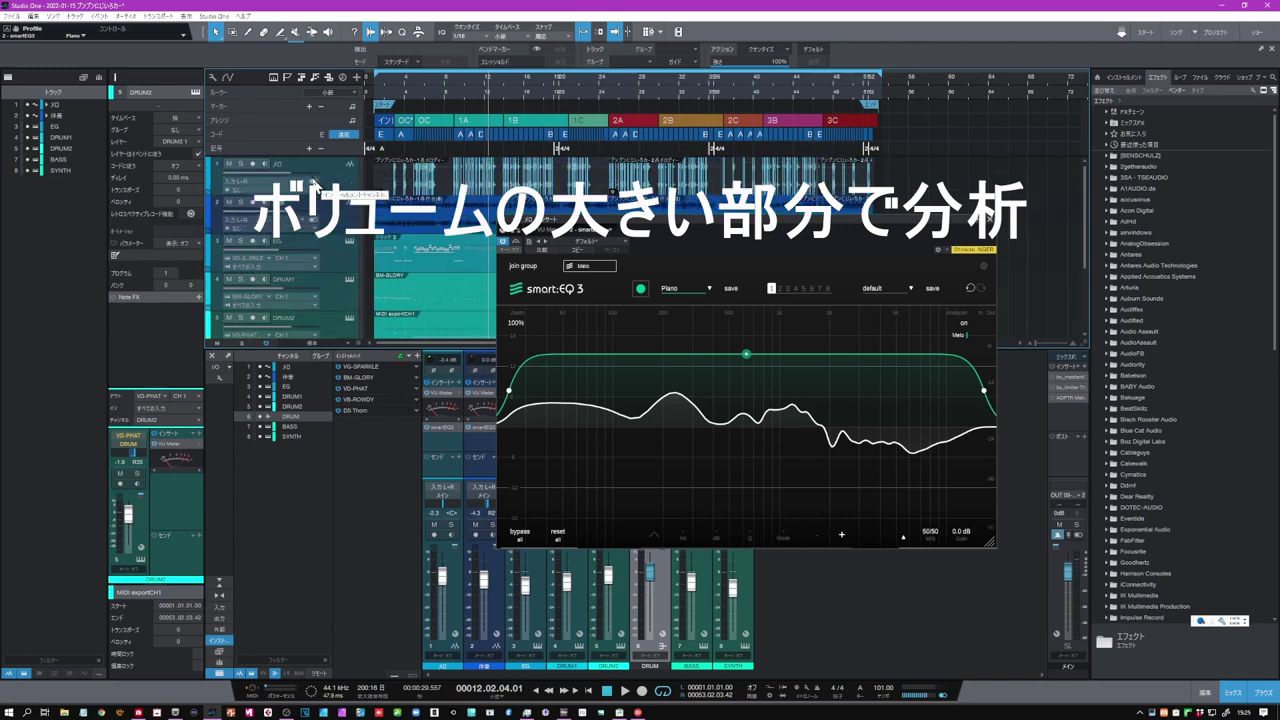
left_click(766, 85)
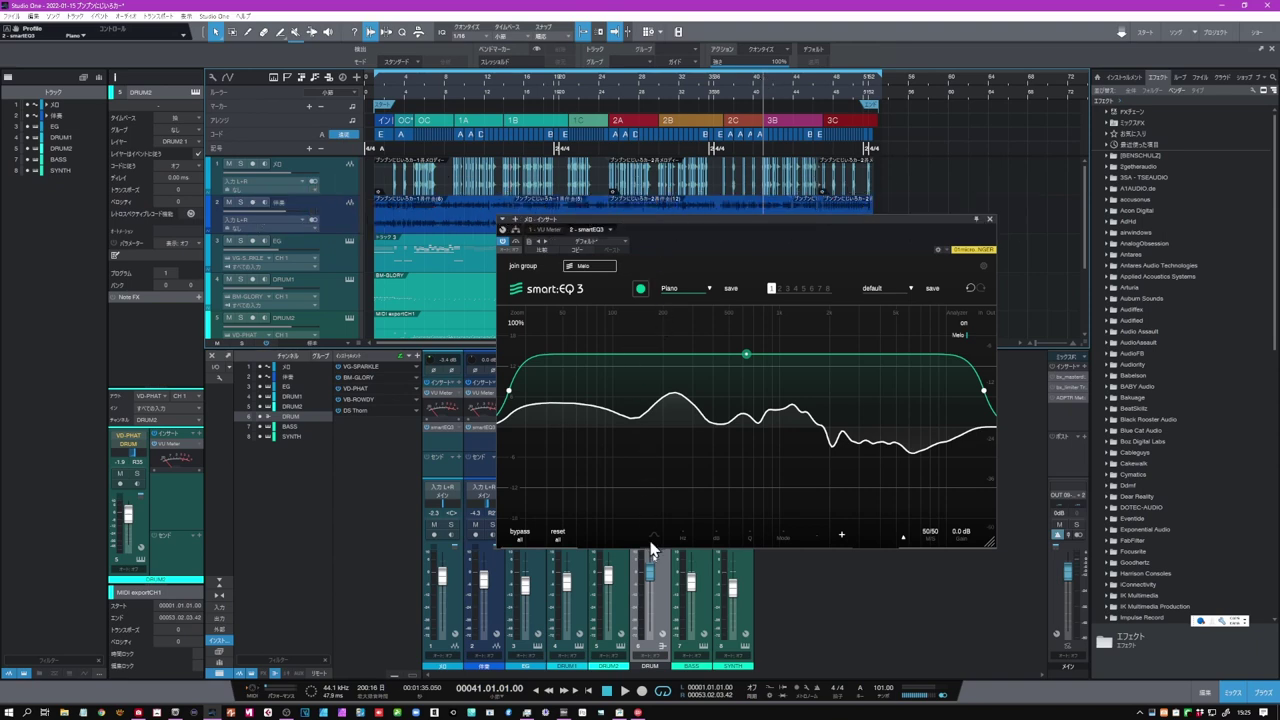
key("space")
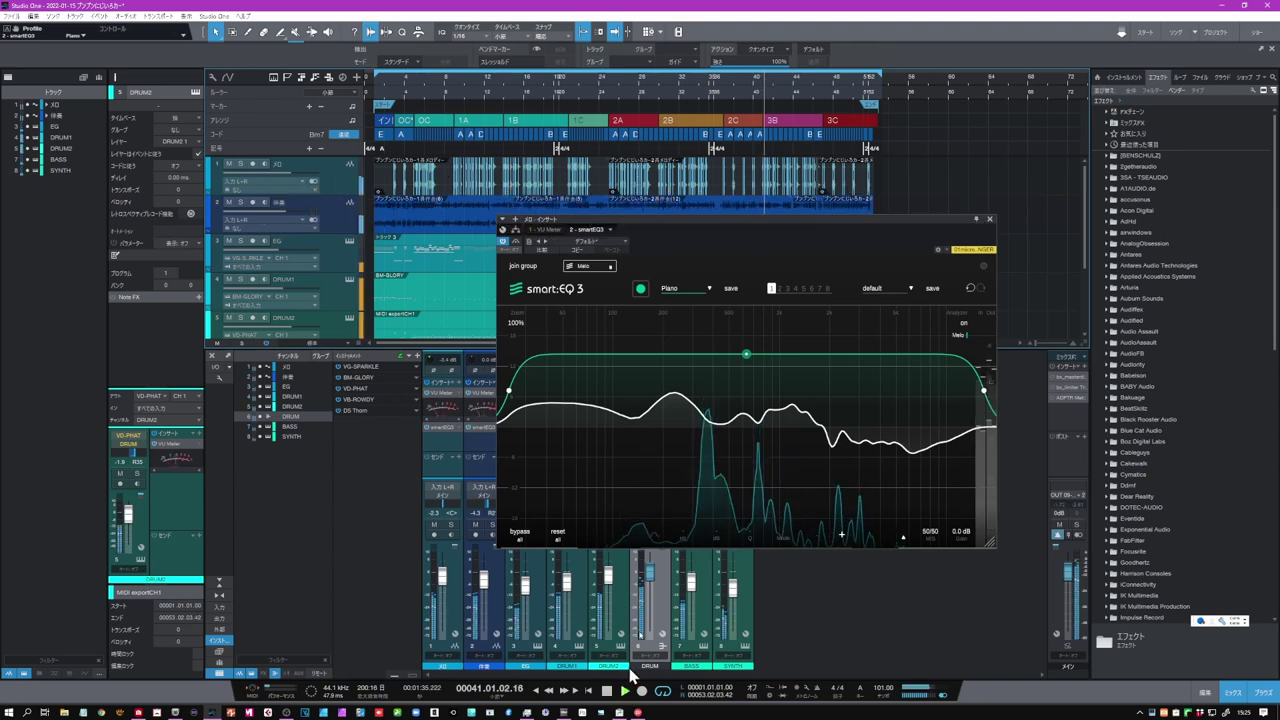
left_click(641, 289)
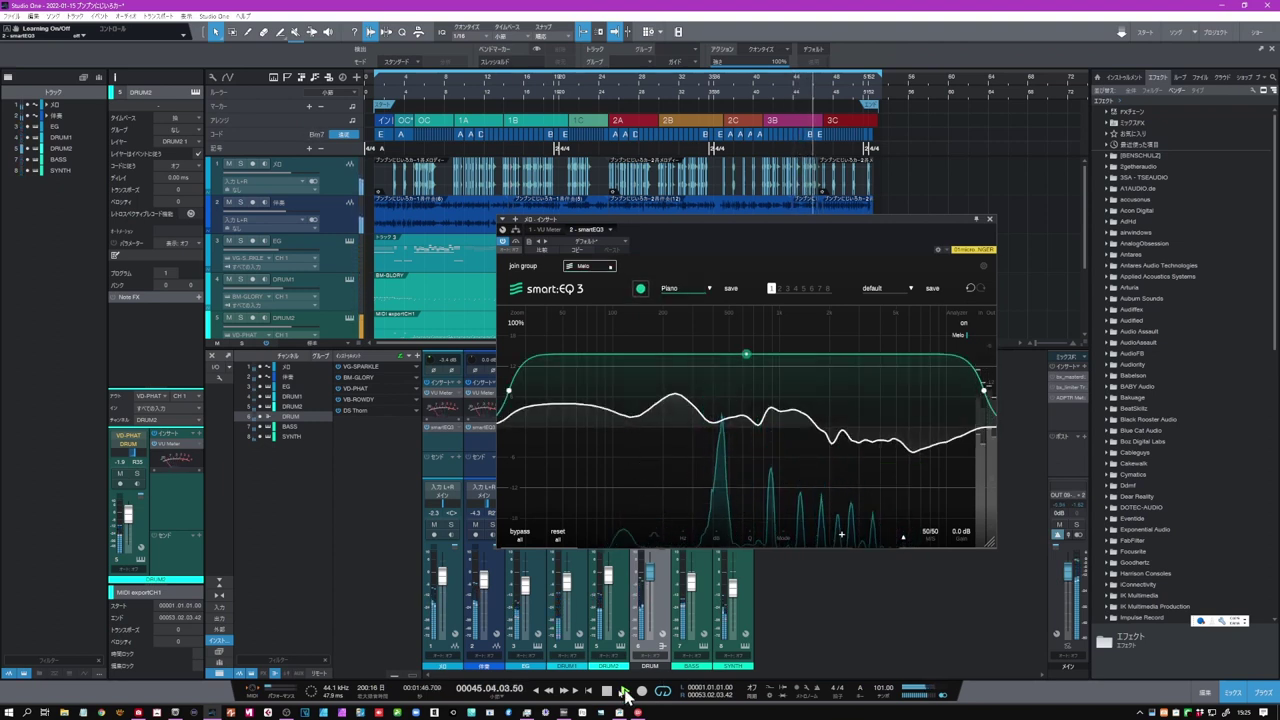
key("space")
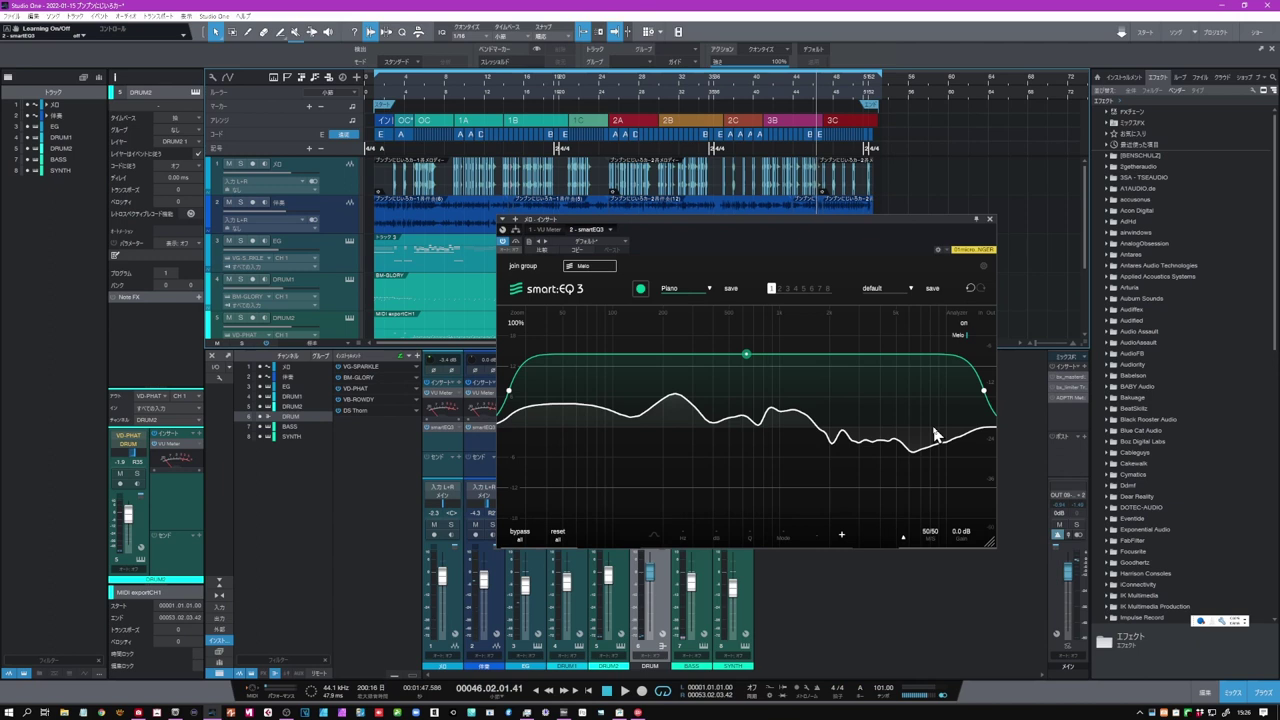
- Compare playback from around bar 41 with the smartEQ3 analyzer off and on
left_click(966, 326)
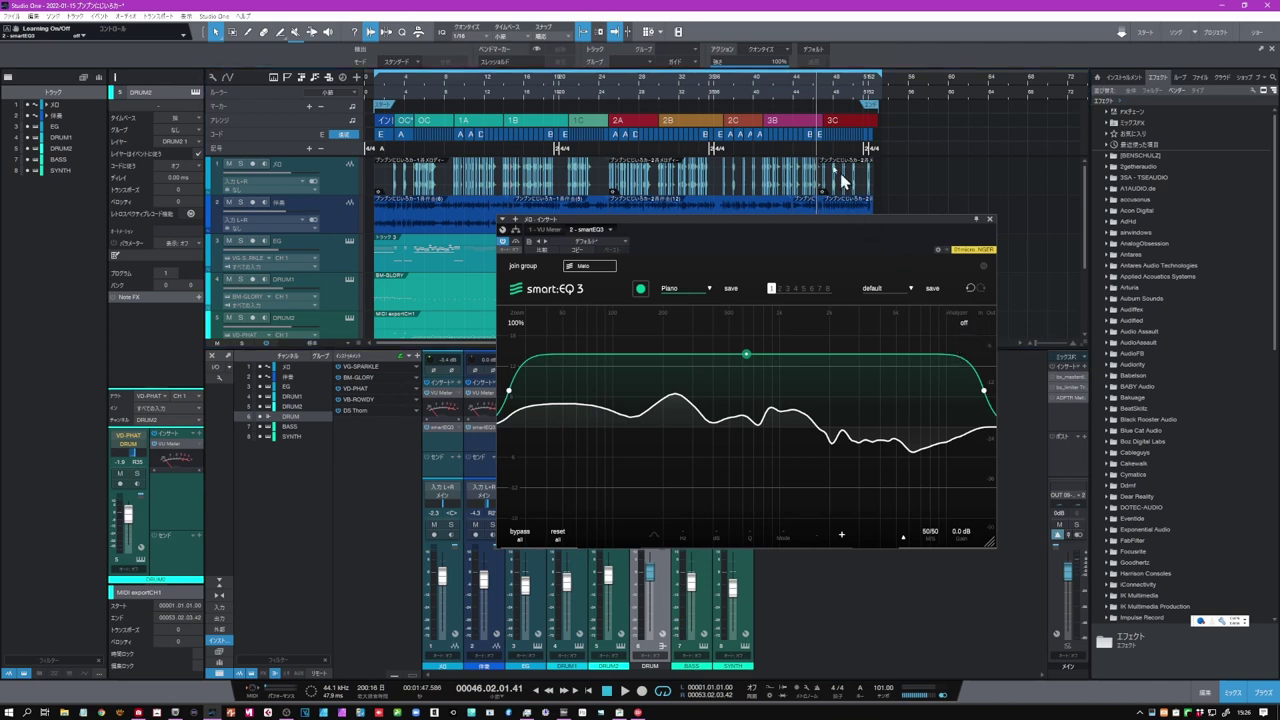
left_click(777, 83)
key("space")
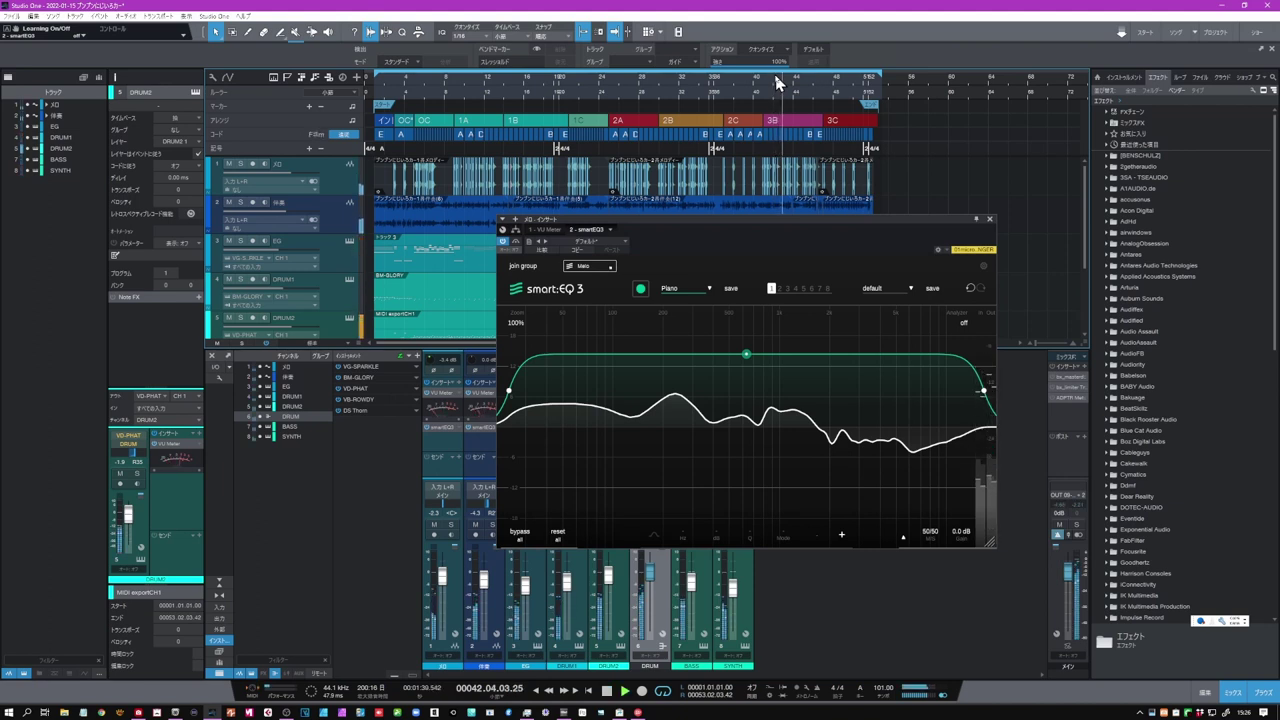
key("space")
left_click(964, 326)
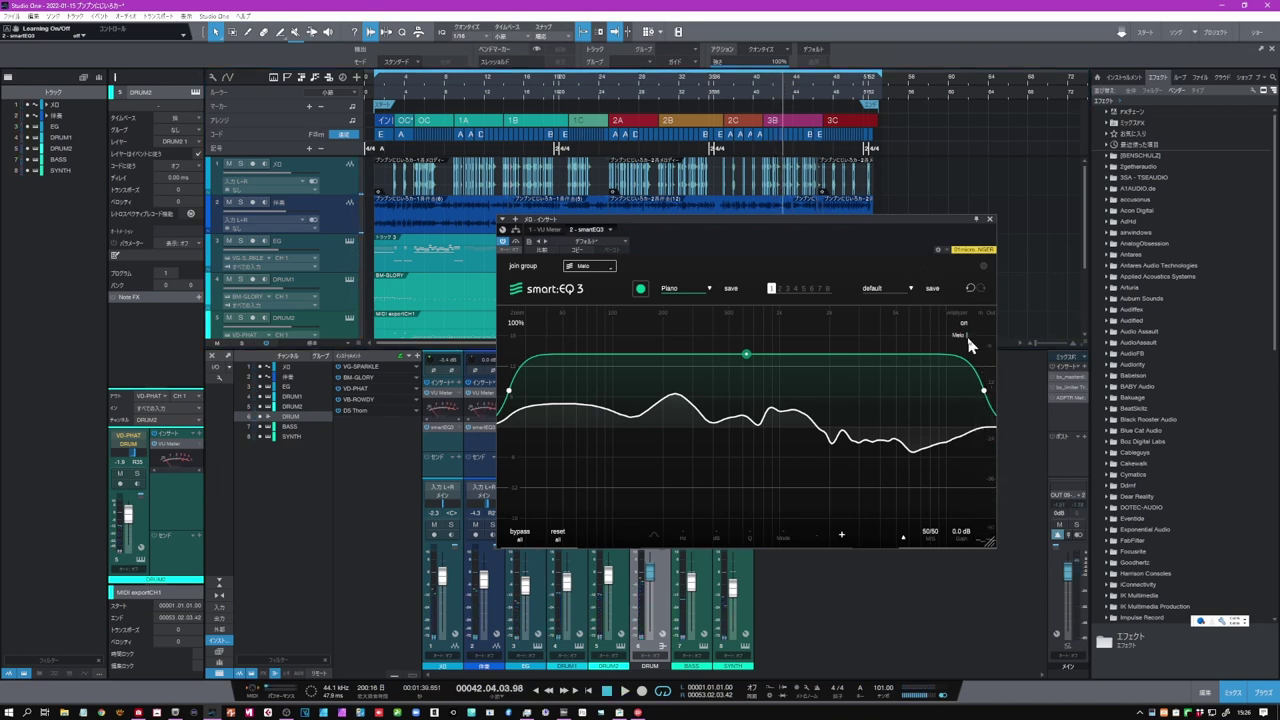
left_click(766, 82)
key("space")
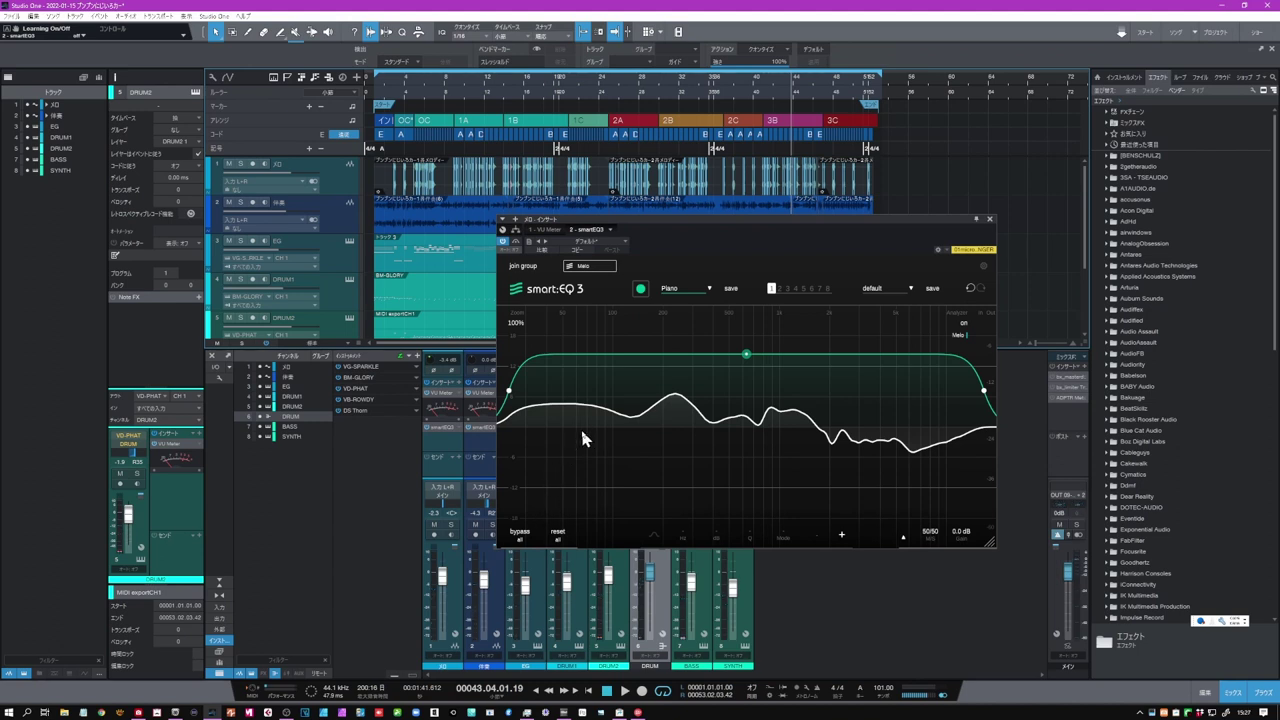
- Add a low-cut band at 148 Hz to the melody channel's smartEQ3, checking it during playback, and close the plug-in
double_click(581, 432)
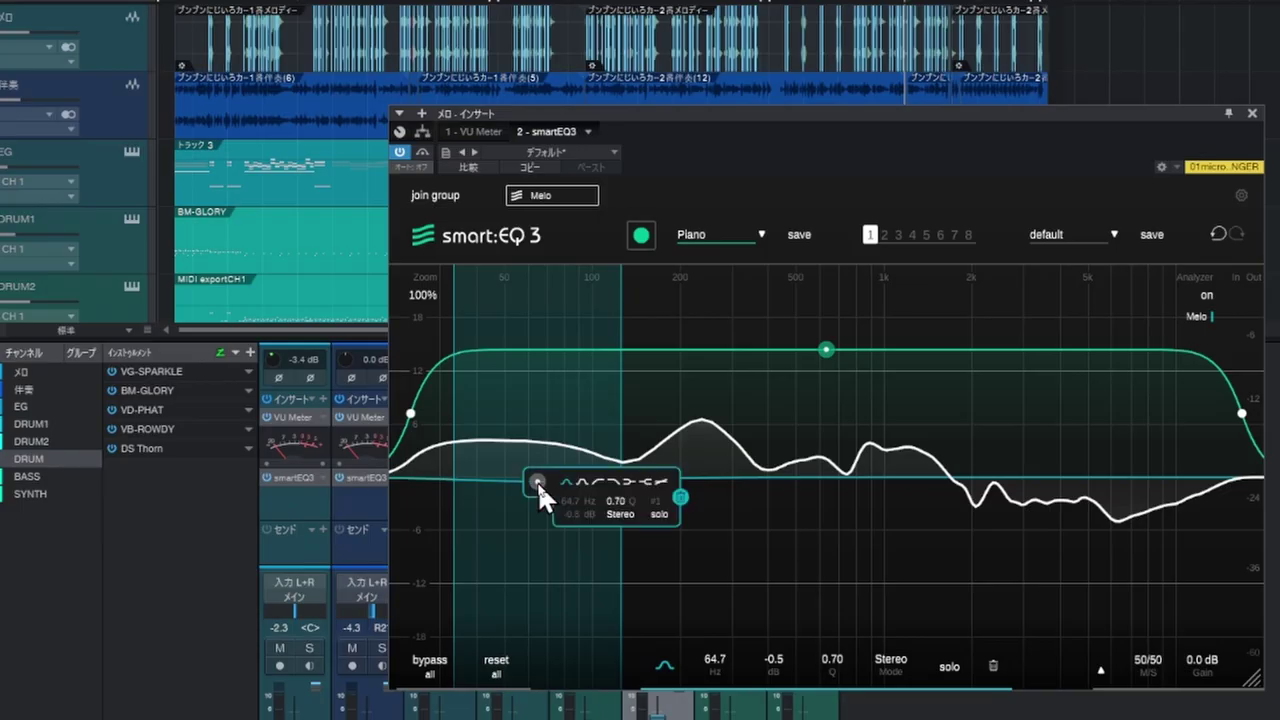
left_click(594, 481)
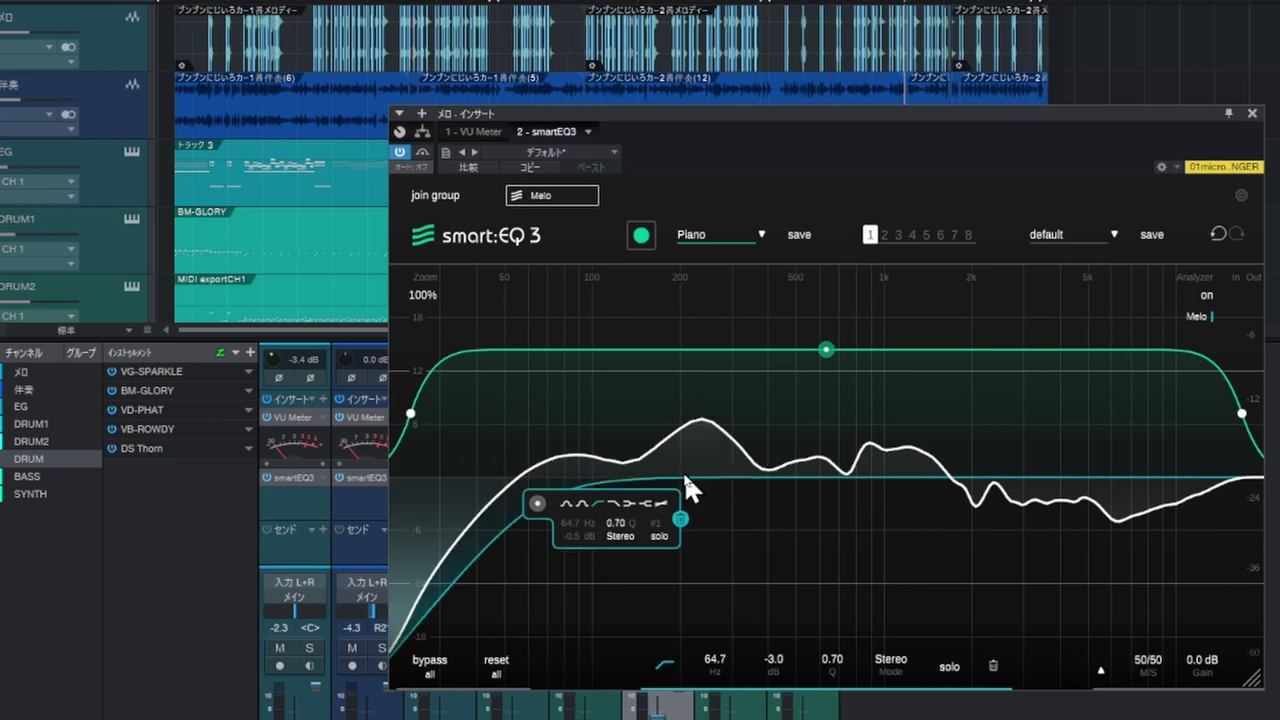
left_click_drag(537, 505, 583, 508)
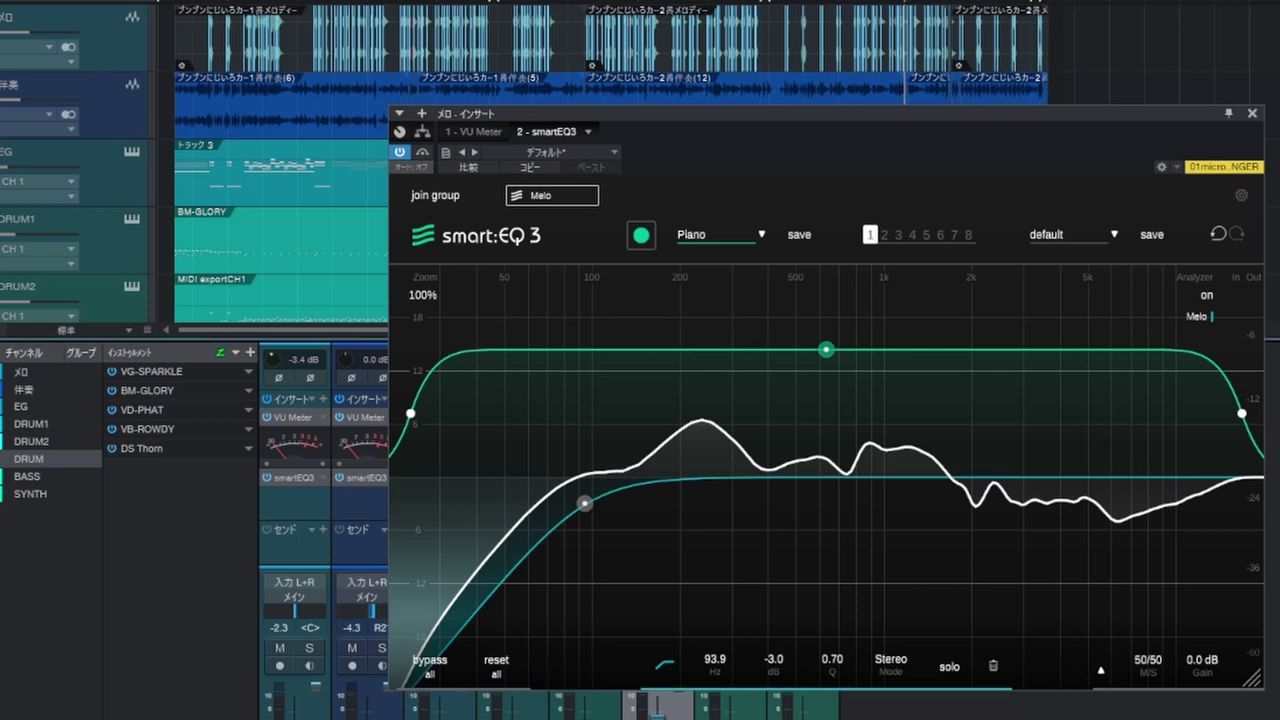
key("space")
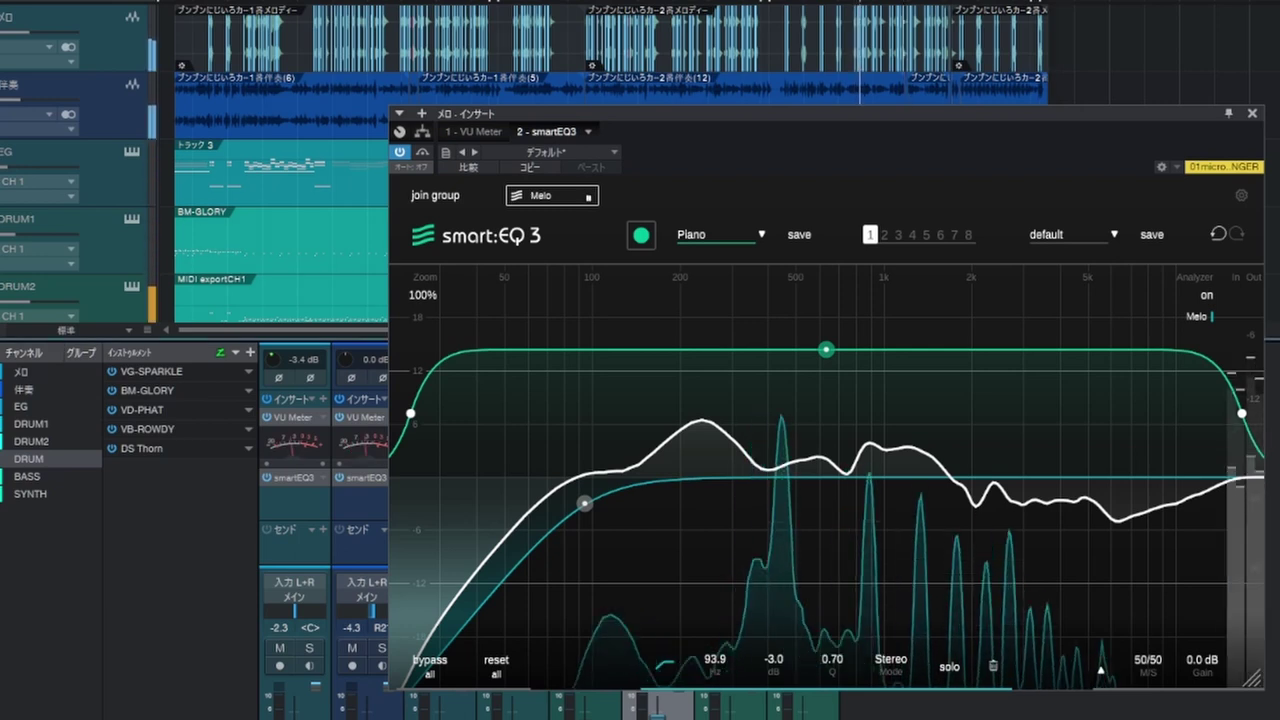
mouse_move(582, 501)
left_mouse_down()
mouse_move(658, 496)
mouse_move(645, 475)
mouse_move(643, 499)
mouse_move(658, 499)
mouse_move(639, 501)
left_mouse_up()
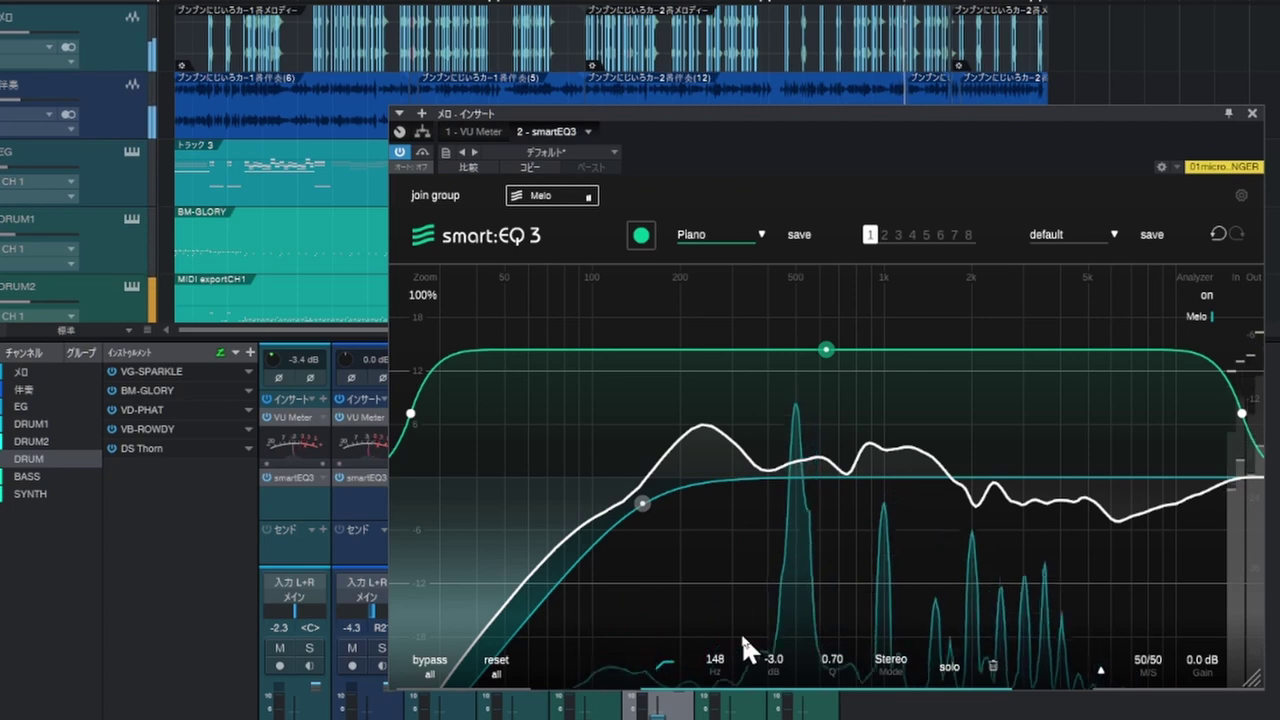
left_click(1252, 113)
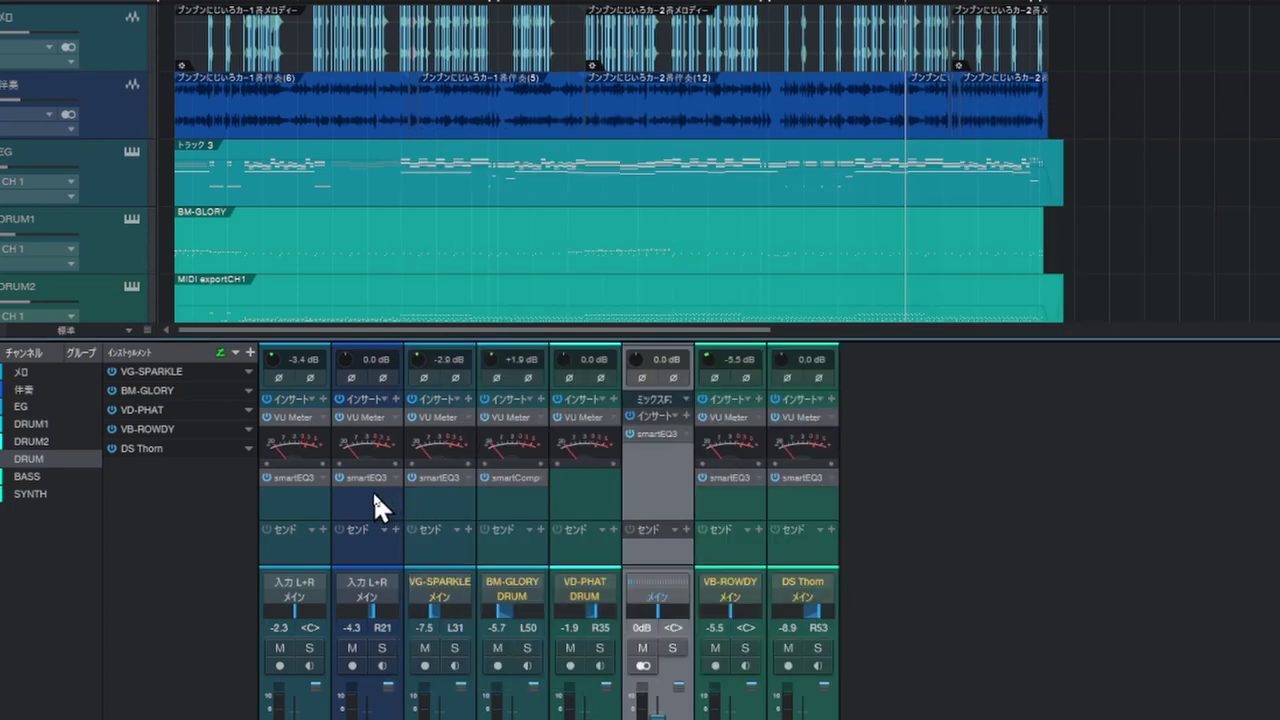
- Move the low-cut point in the accompaniment channel's (伴奏) smartEQ3 to 79.0 Hz and close the plug-in
left_click(367, 479)
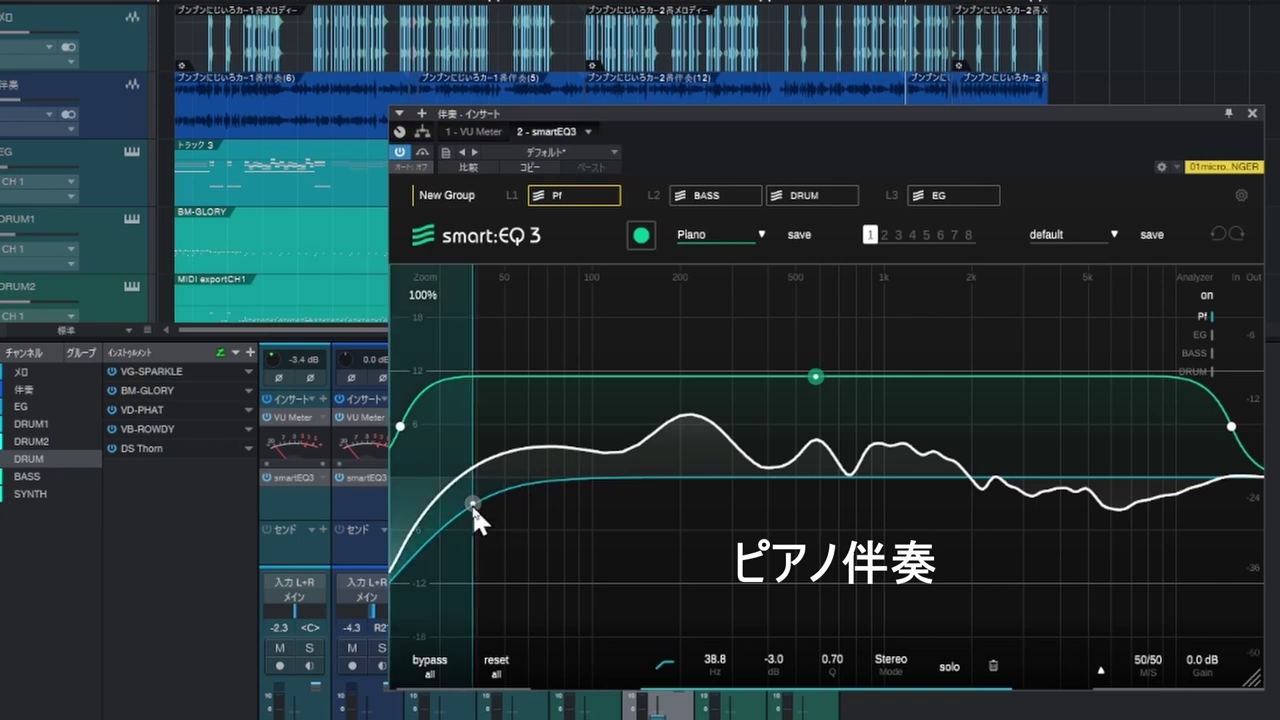
left_click_drag(472, 504, 562, 502)
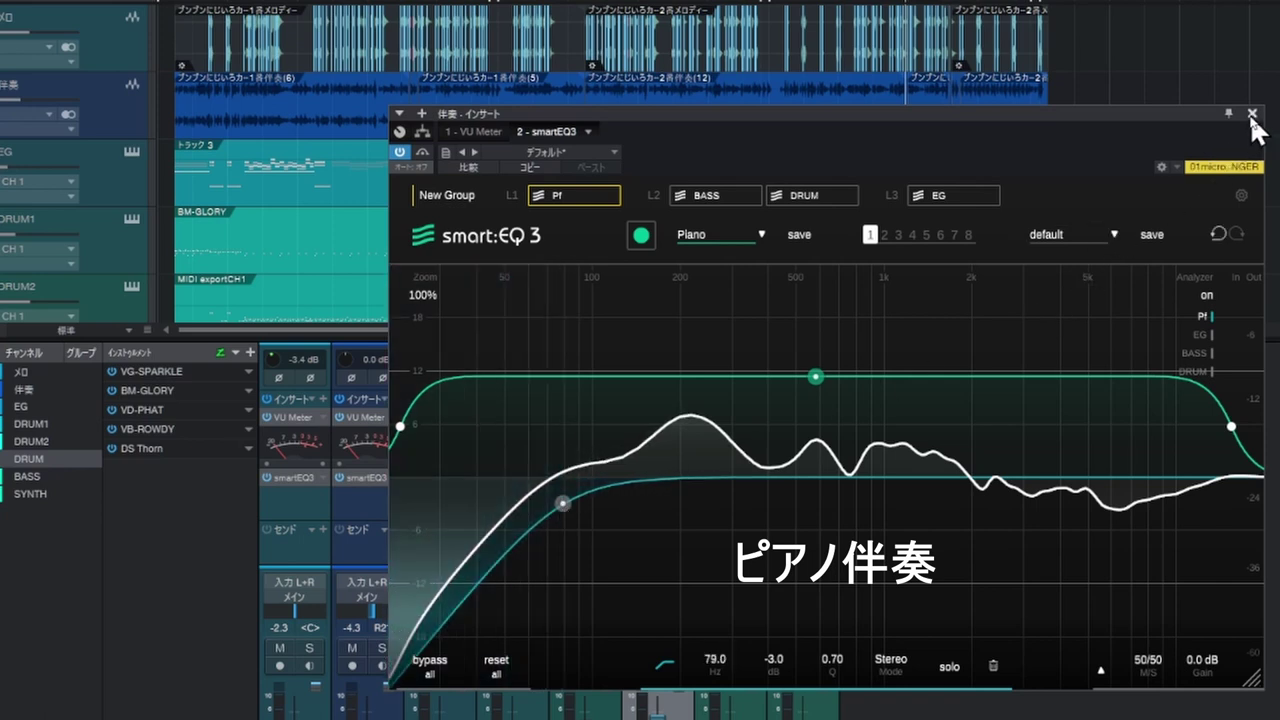
left_click(1251, 114)
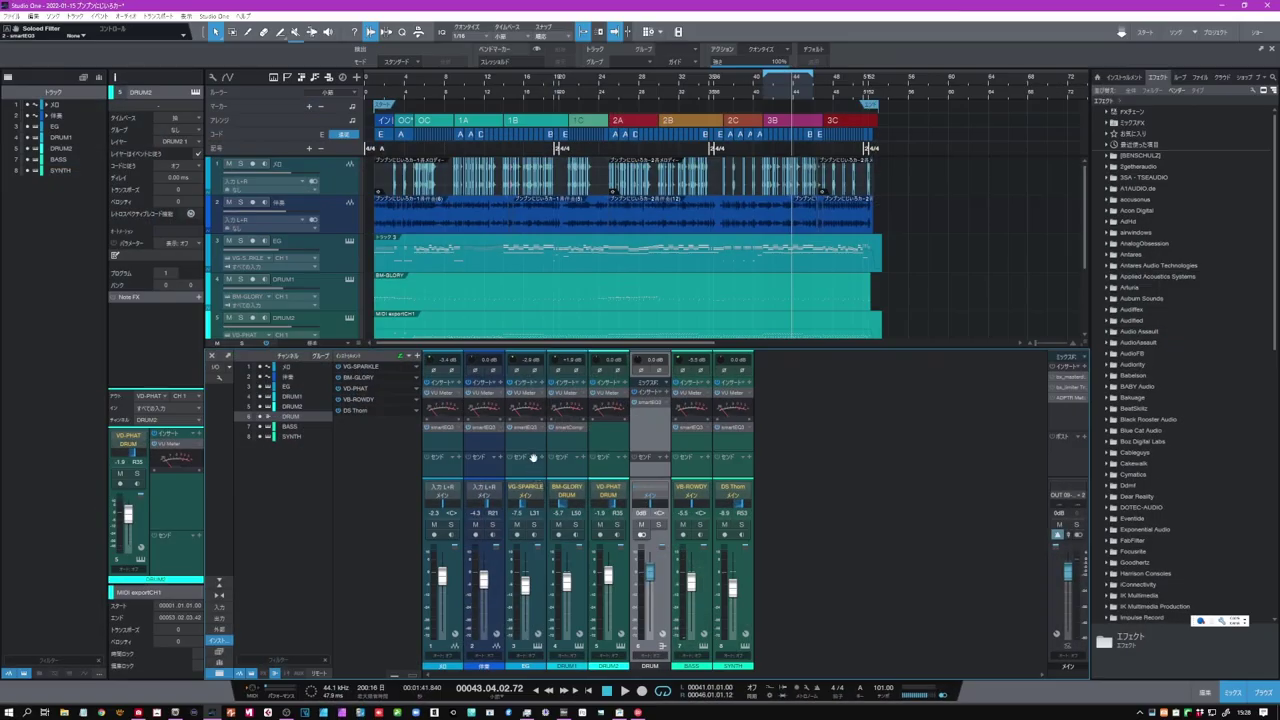
- Add a low-cut band at 102 Hz to the EG channel's smartEQ3 while the soloed guitar plays
left_click(525, 427)
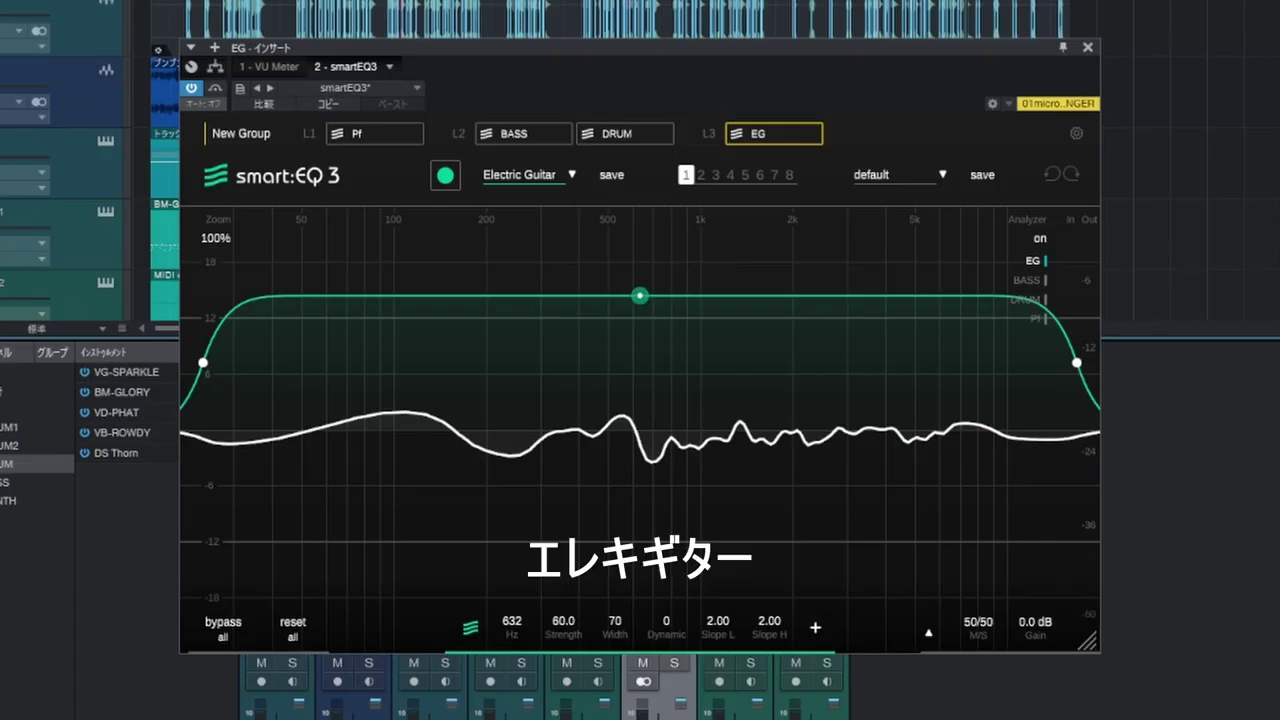
key("space")
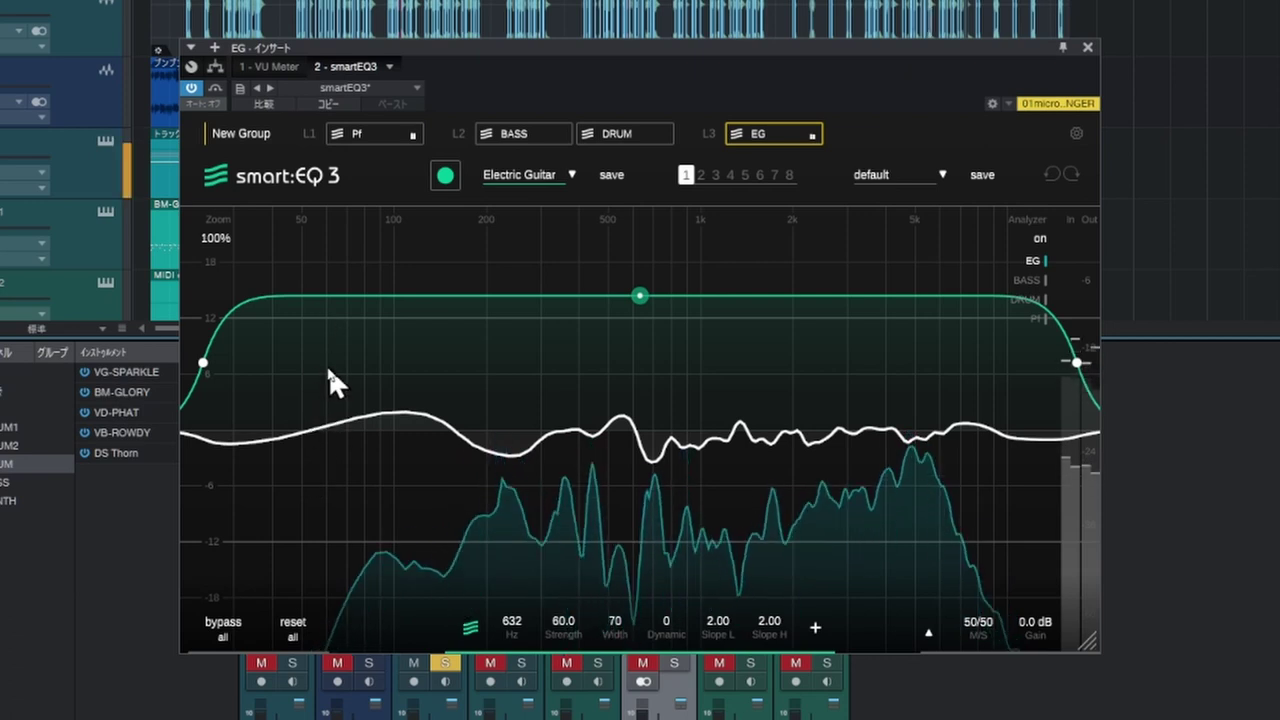
double_click(311, 439)
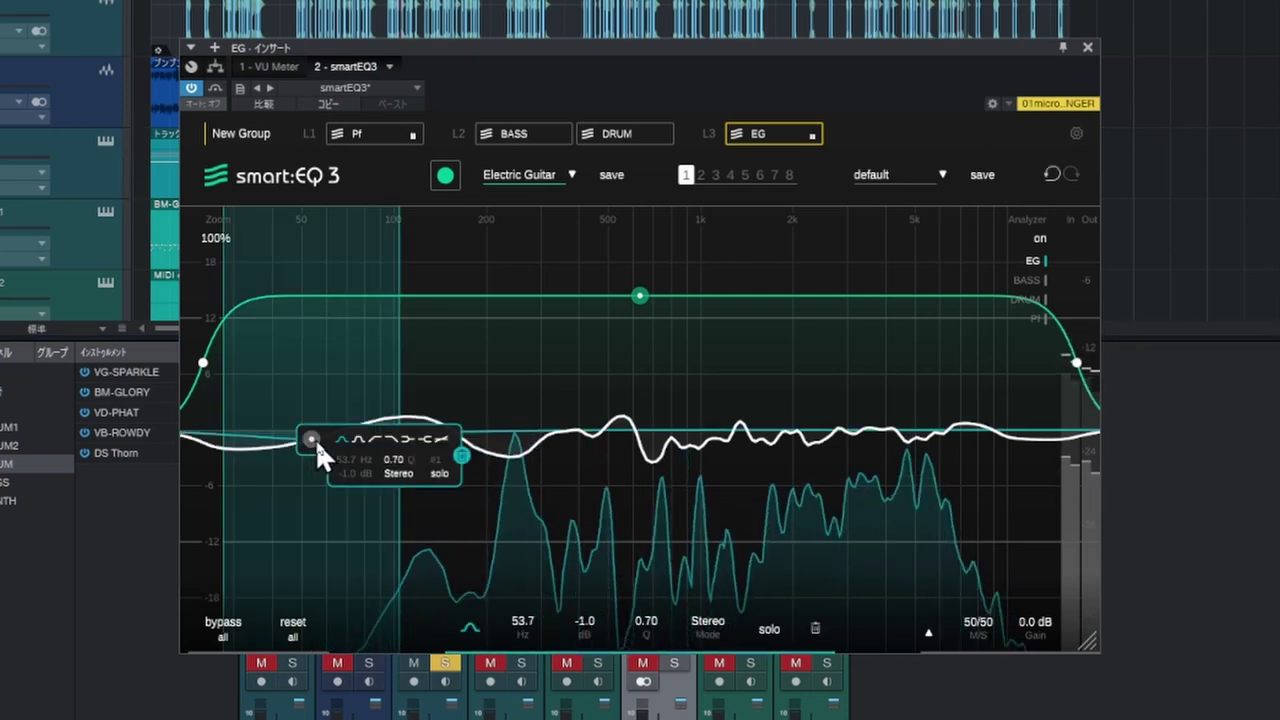
left_click(376, 440)
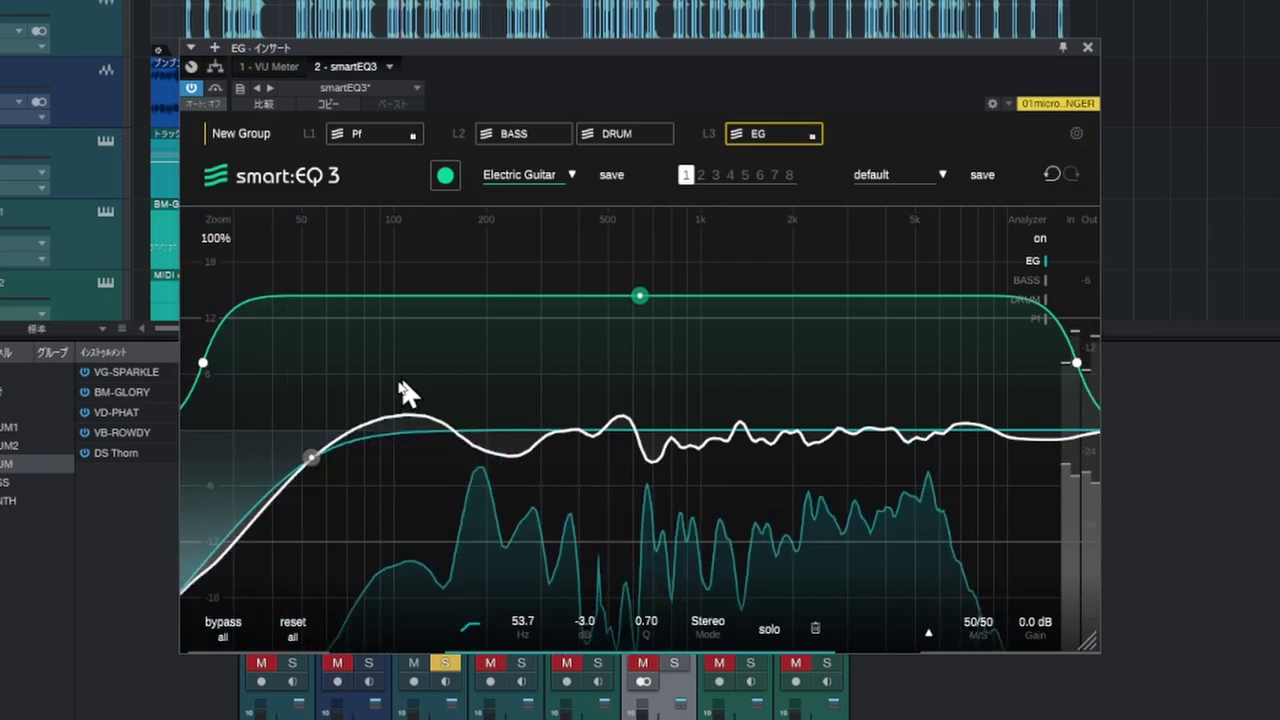
left_click_drag(308, 456, 400, 454)
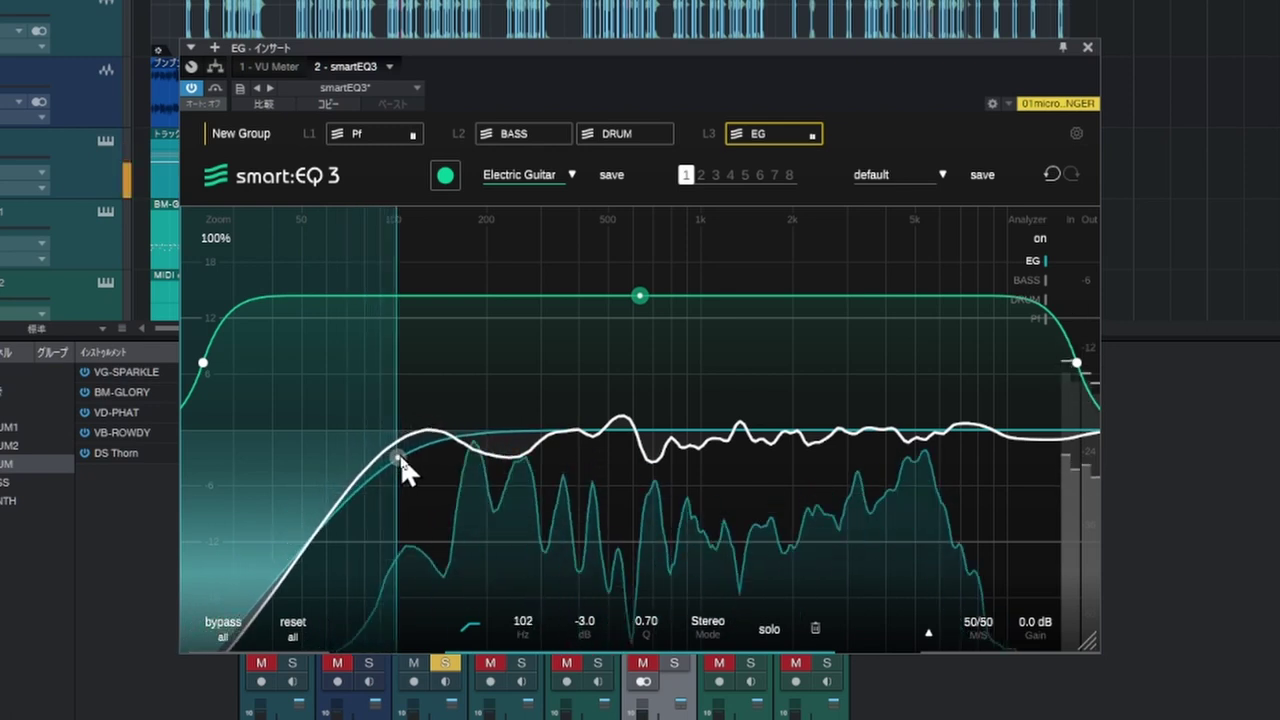
- Add a high-cut band to the EG channel's smartEQ3, settle it at 10.6 kHz, then stop playback and close the plug-in
left_click(1014, 432)
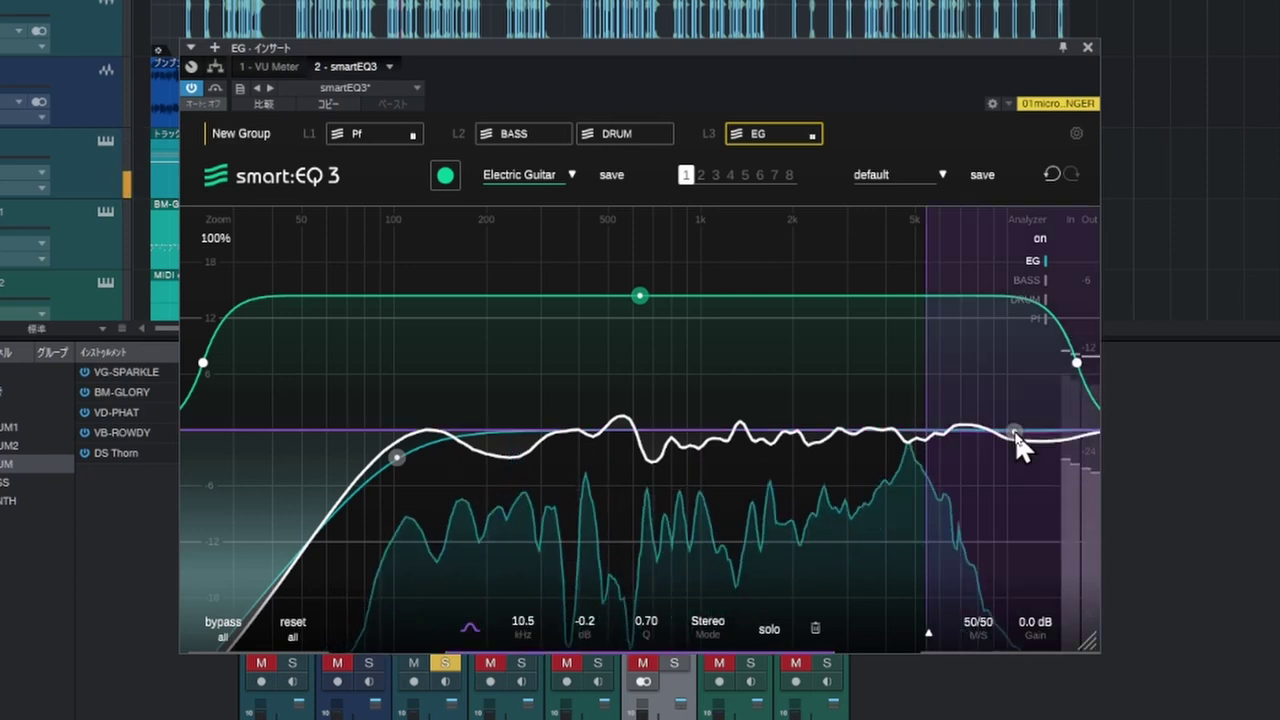
mouse_move(1014, 431)
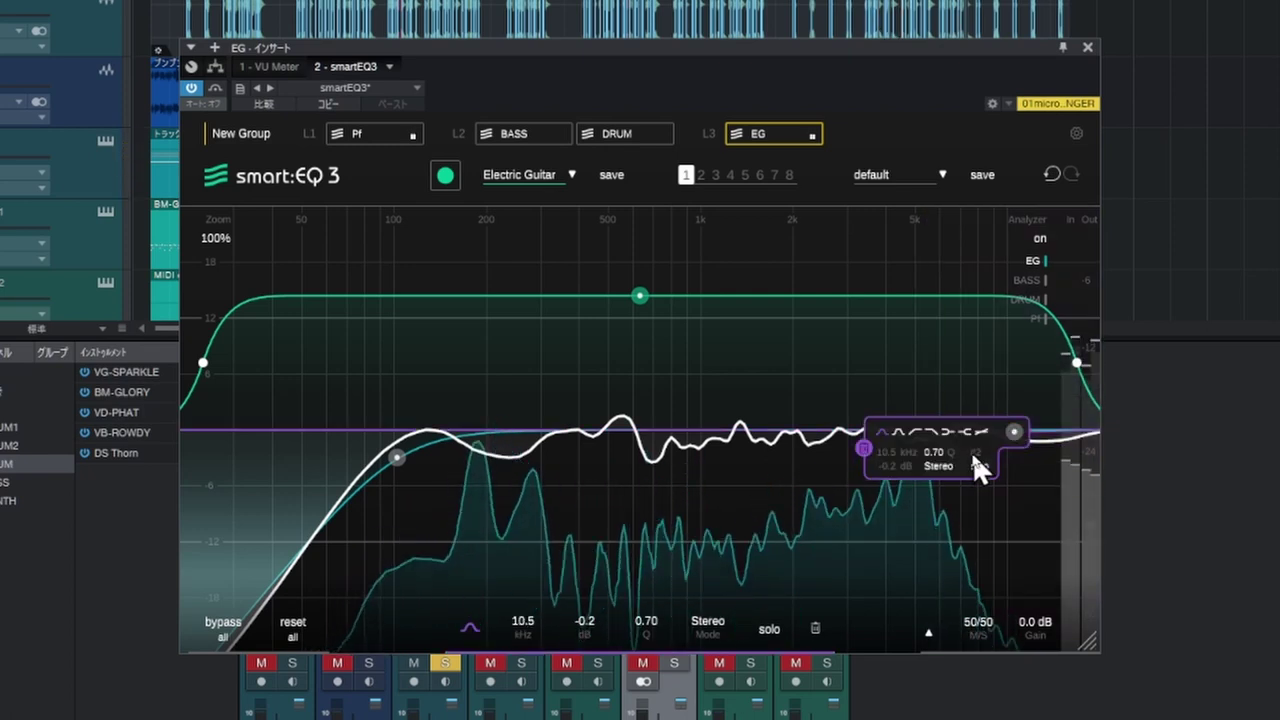
left_click(936, 428)
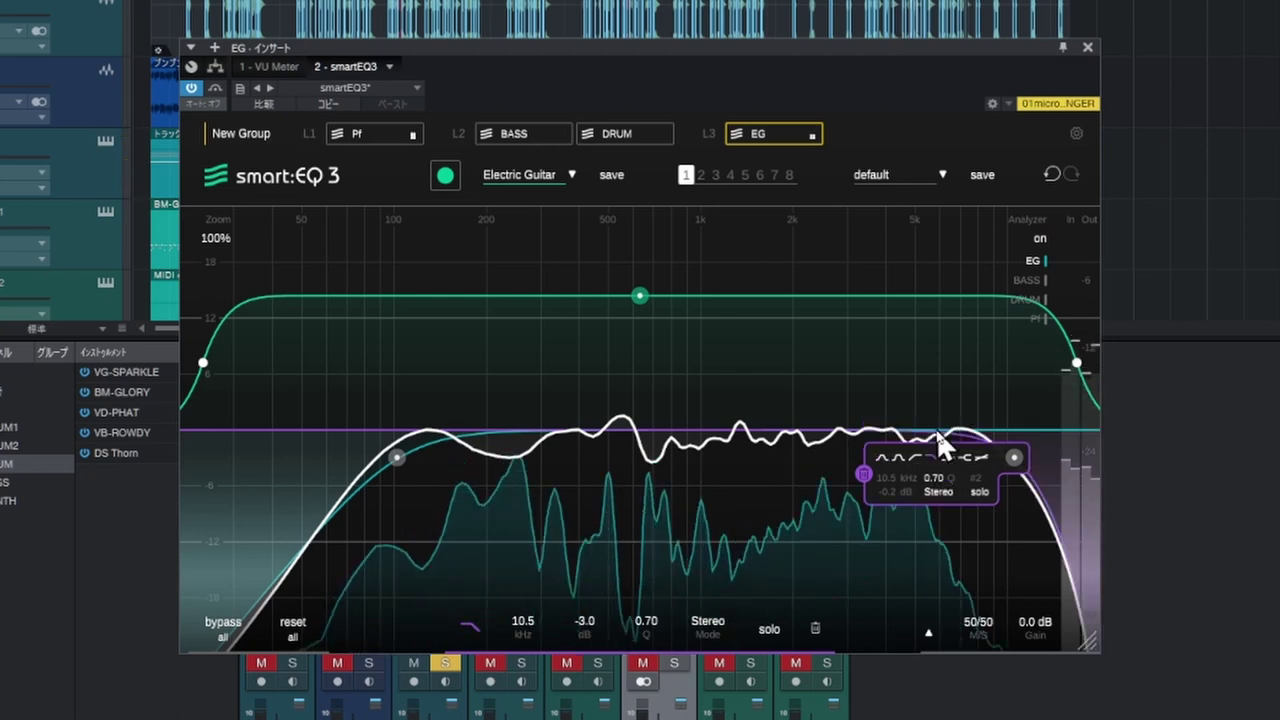
left_click_drag(1010, 457, 966, 459)
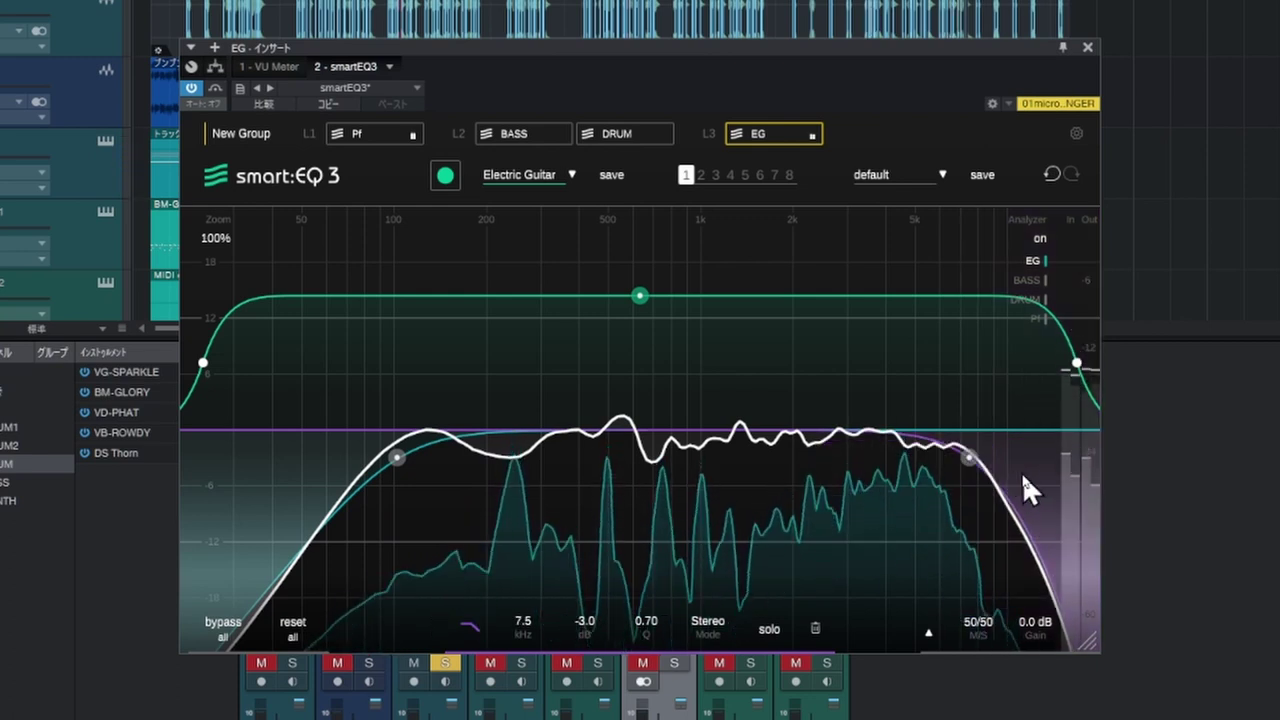
left_click_drag(965, 462, 1015, 459)
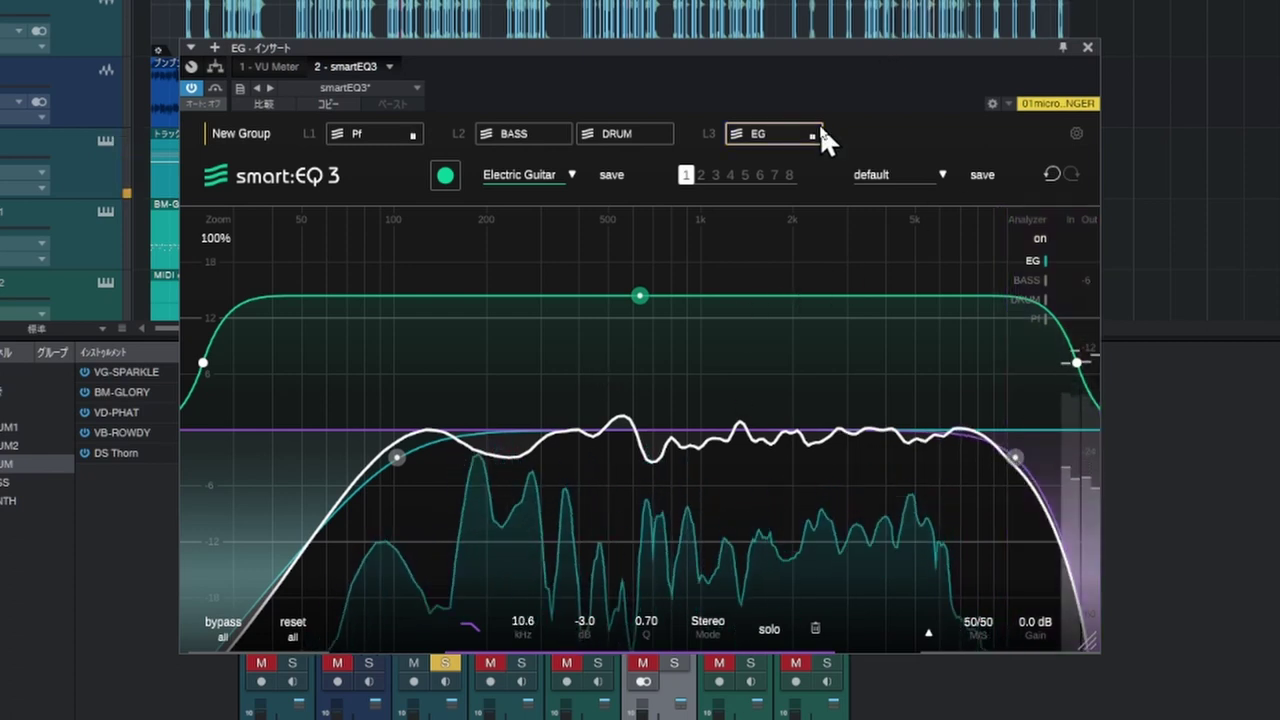
key("space")
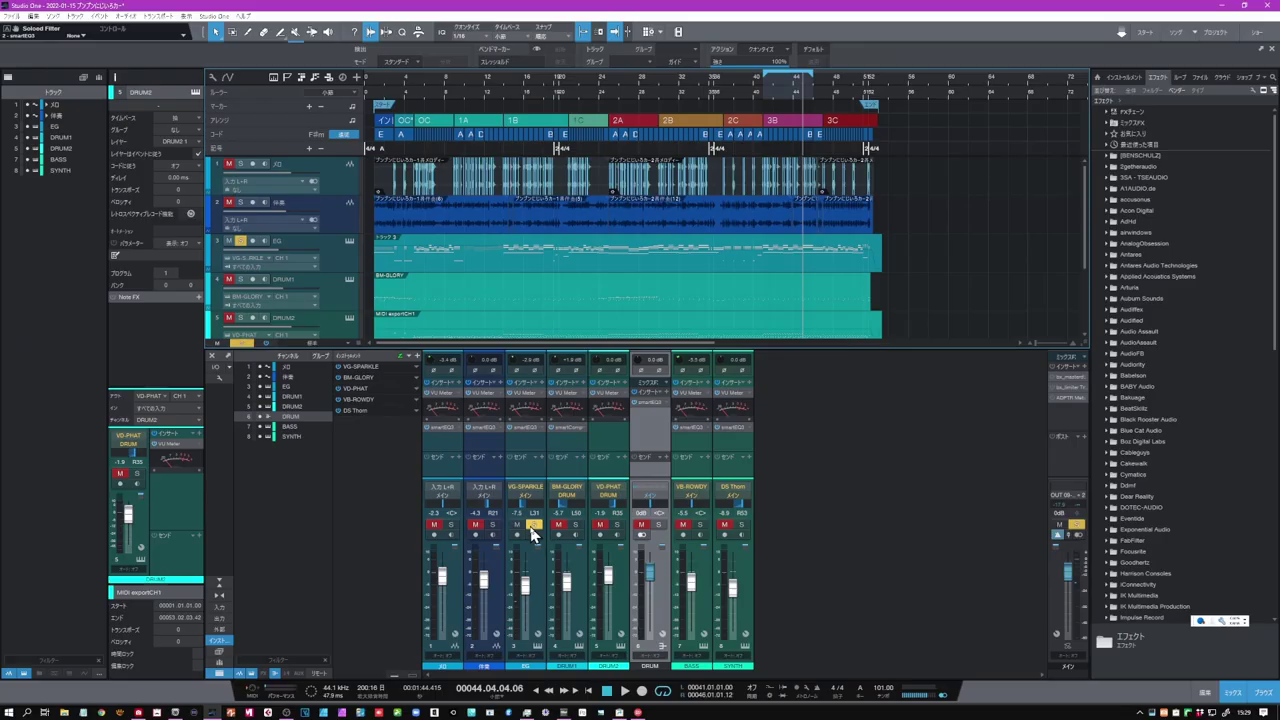
- Solo the DRUM bus instead of EG, let its smartEQ3 learn with the Drums profile during playback, and close the plug-in
left_click(532, 526)
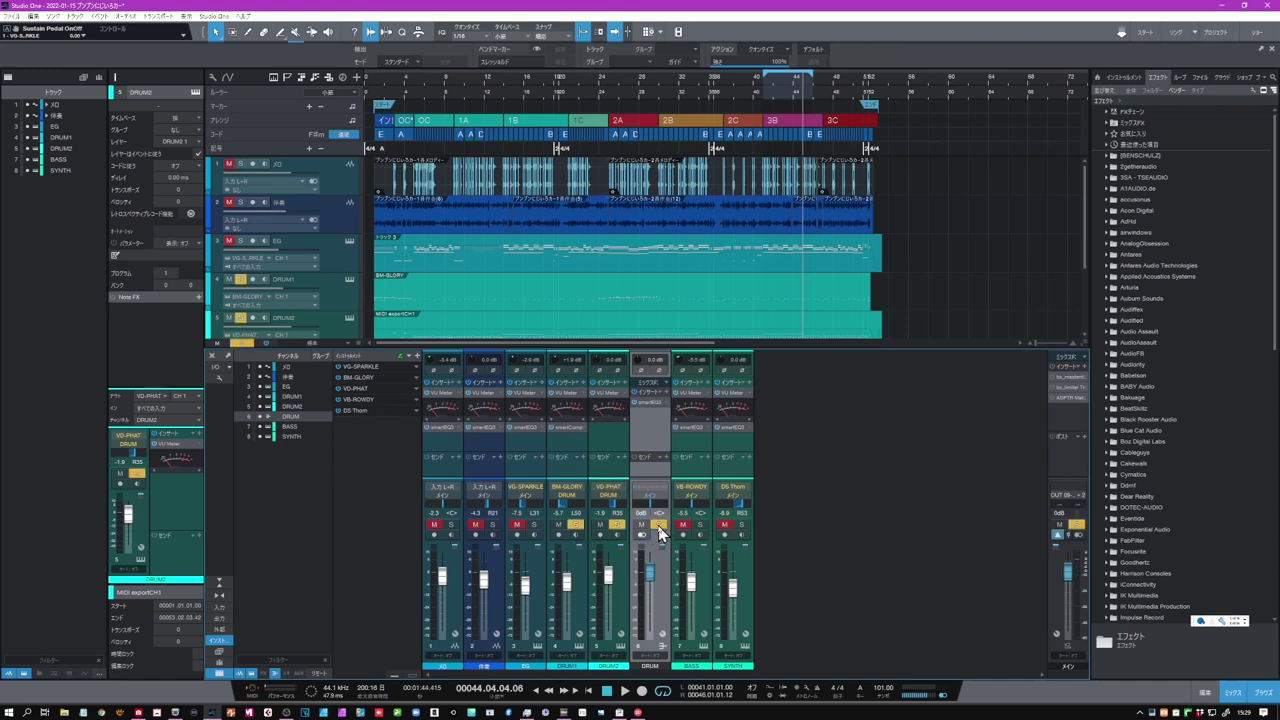
key("space")
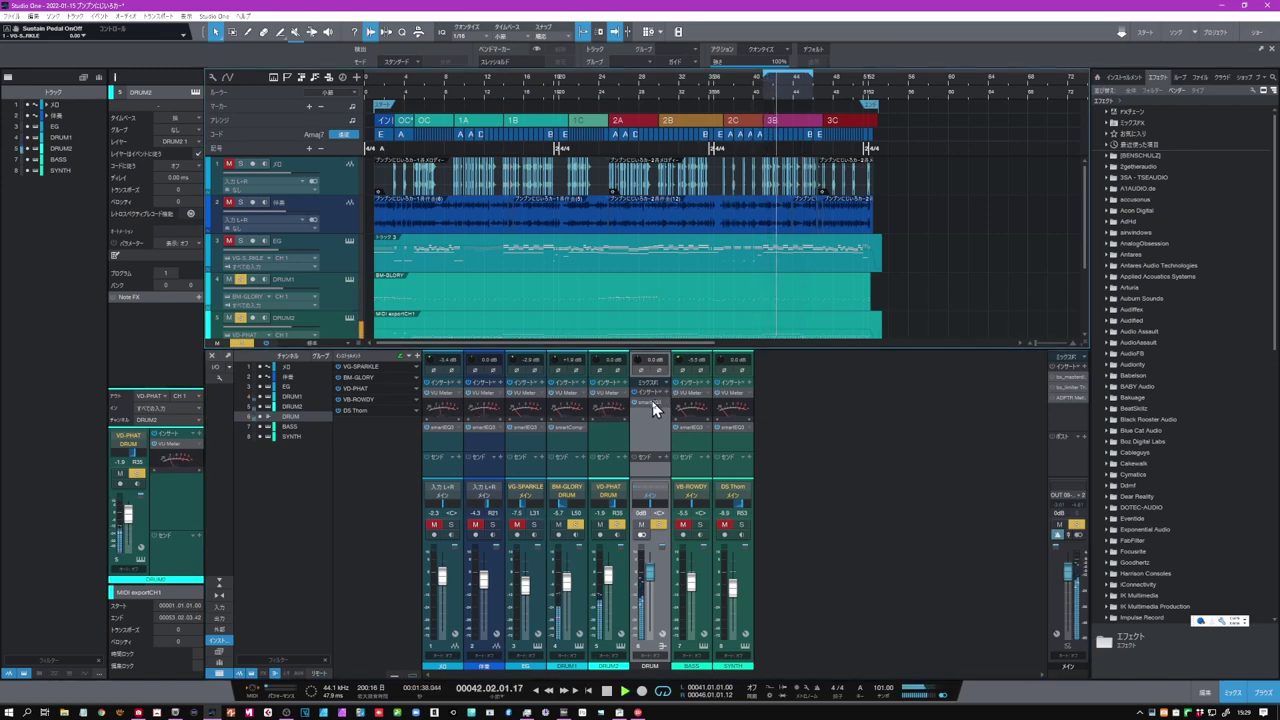
left_click(650, 403)
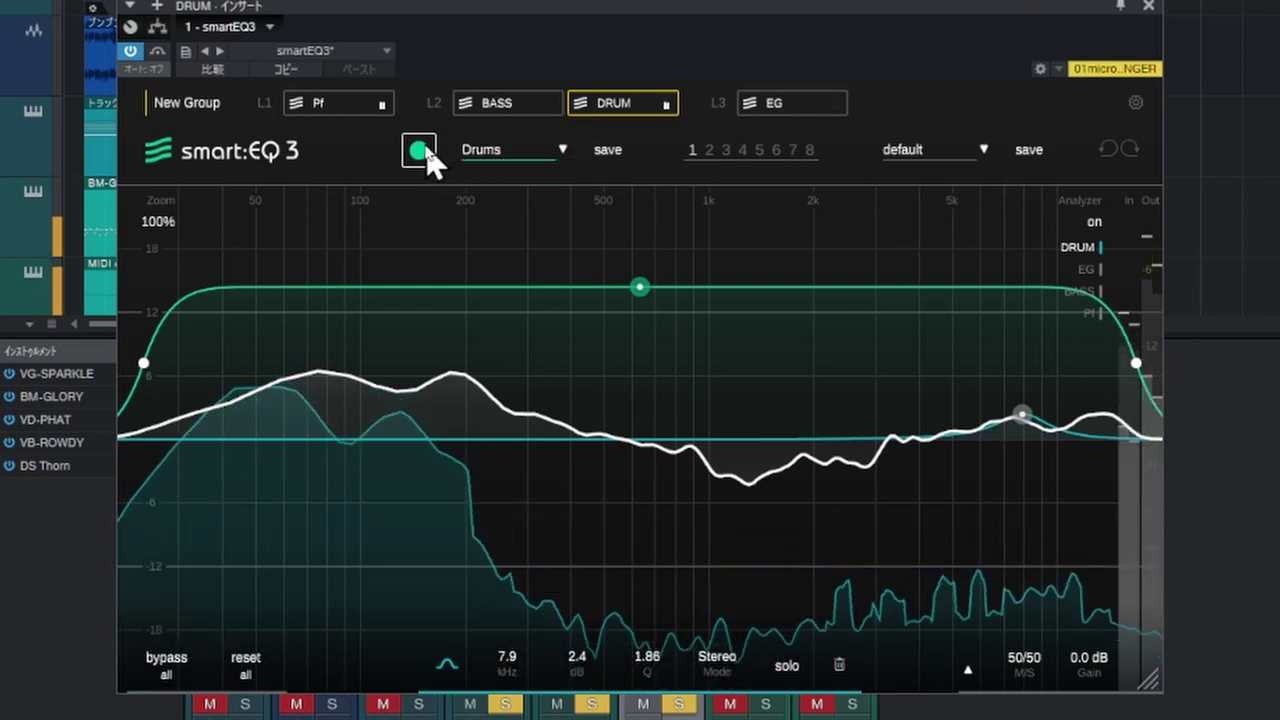
left_click(420, 151)
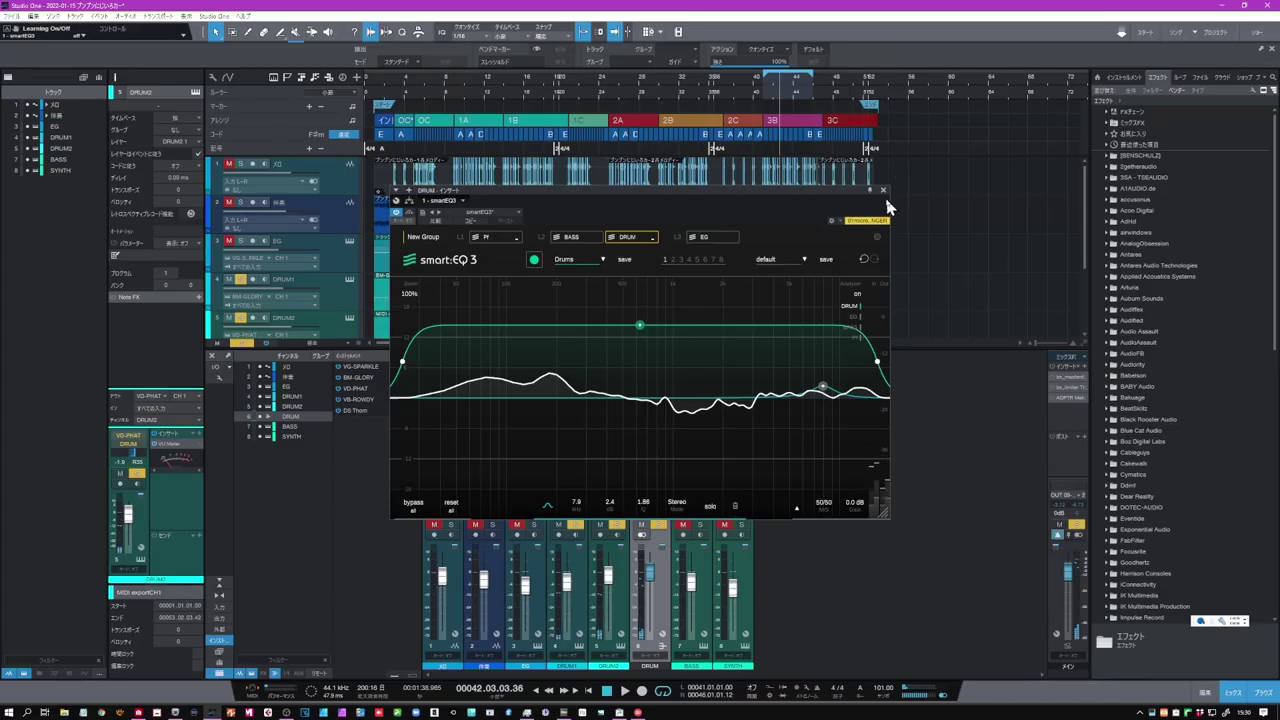
left_click(882, 190)
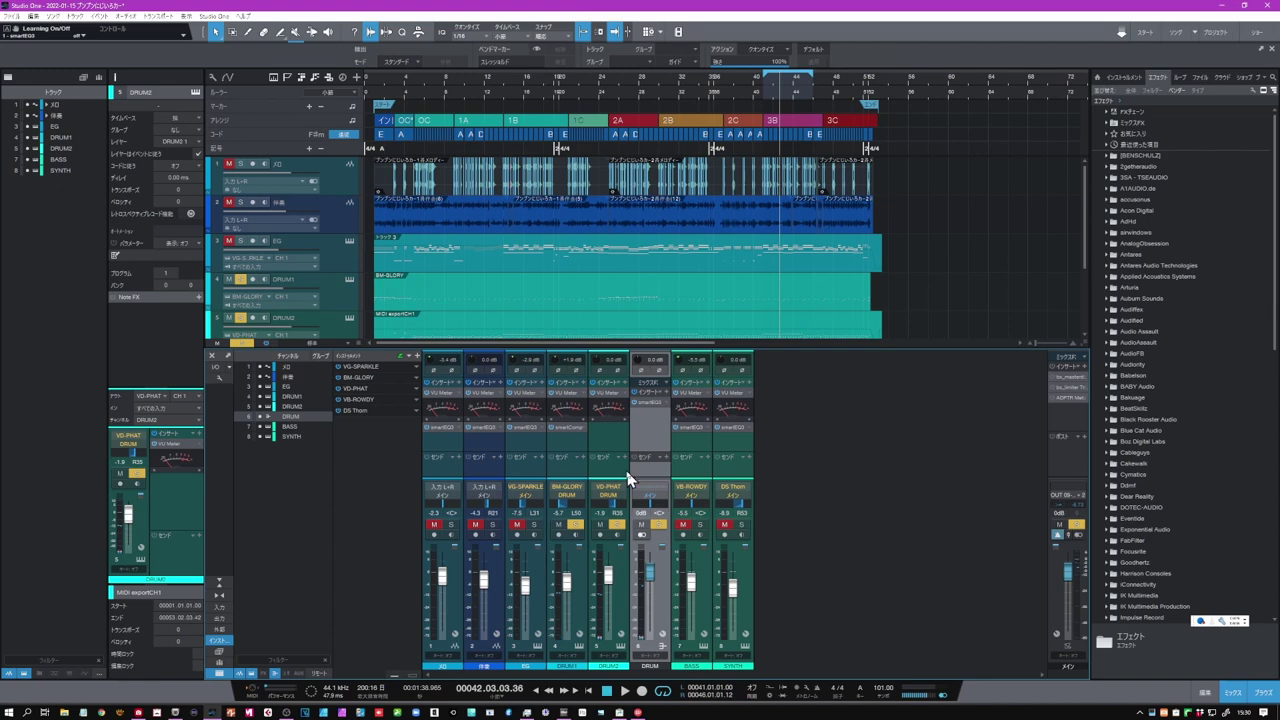
- Add a high-cut band at 2.1 kHz to the BASS channel's smartEQ3 while listening to the soloed bass
left_click(690, 427)
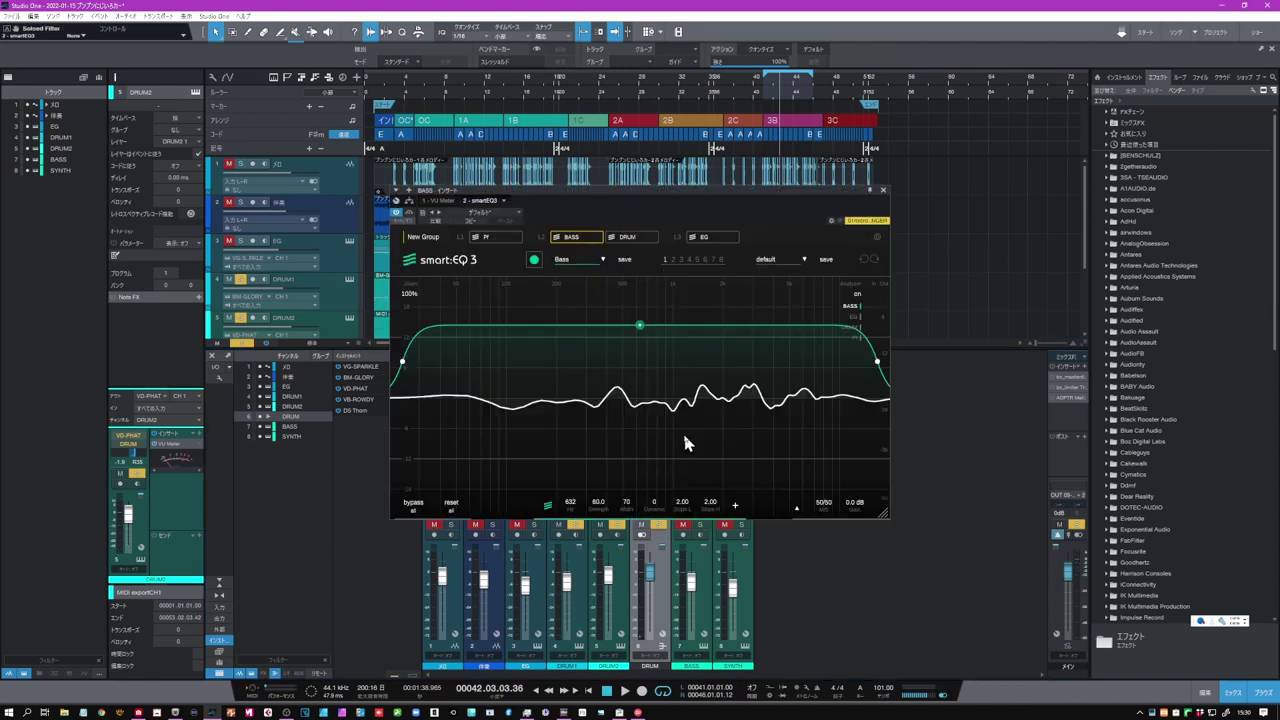
scroll(242, 300, "down", 2)
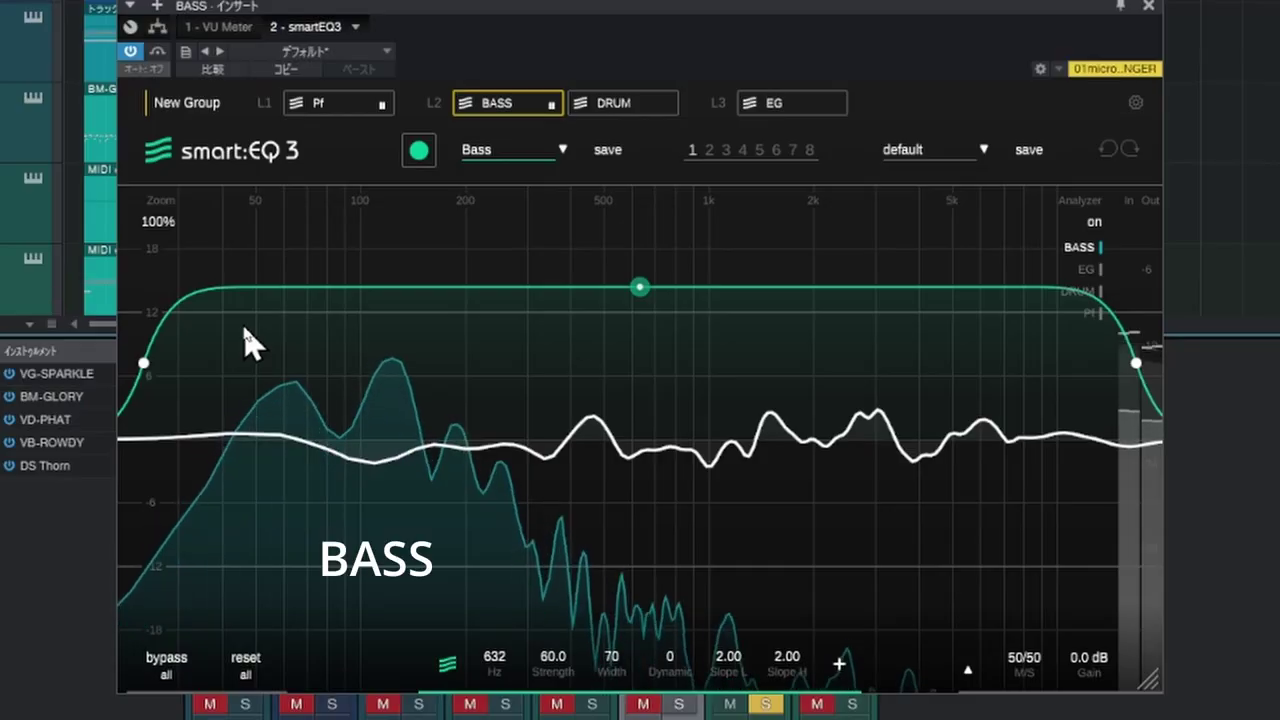
double_click(856, 379)
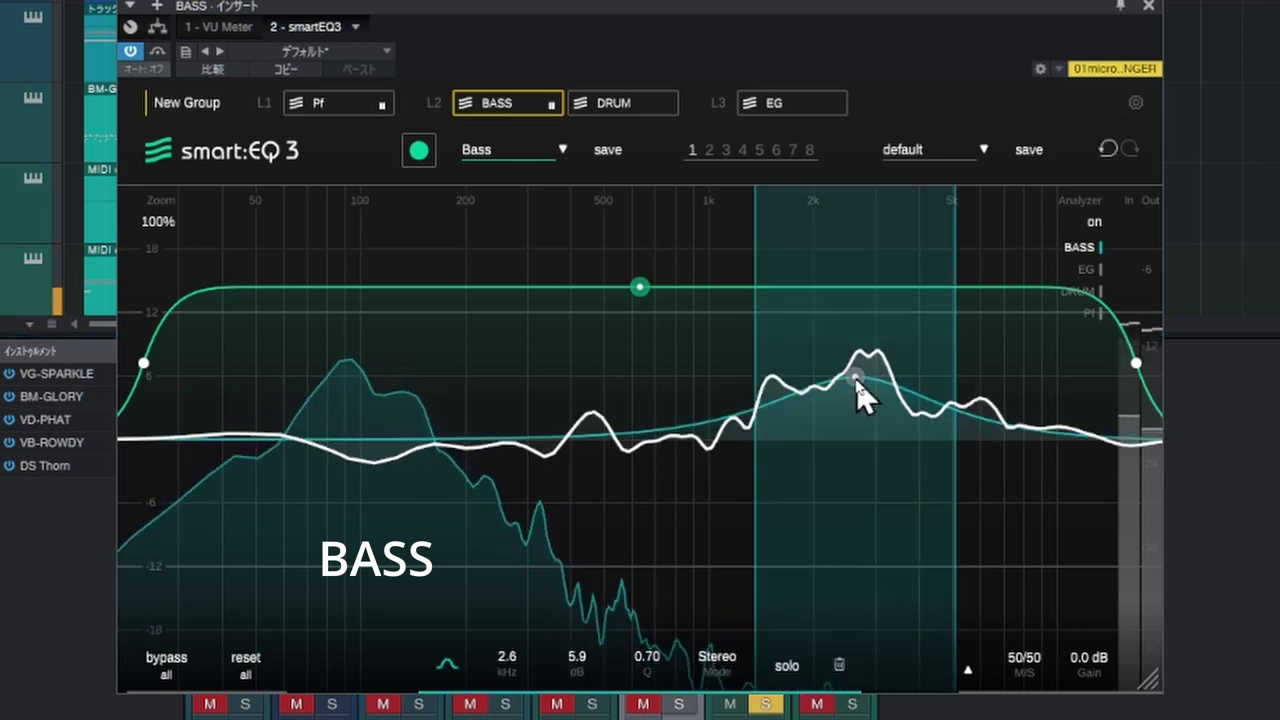
left_click_drag(856, 381, 862, 440)
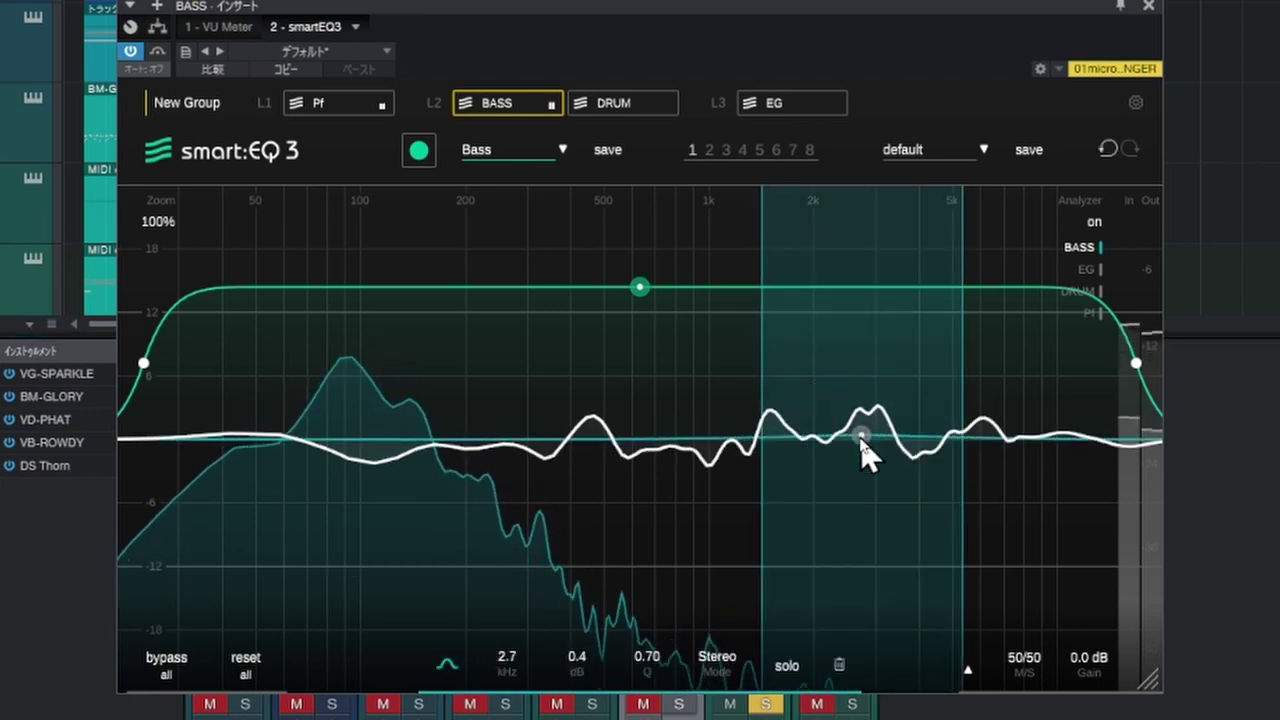
mouse_move(866, 452)
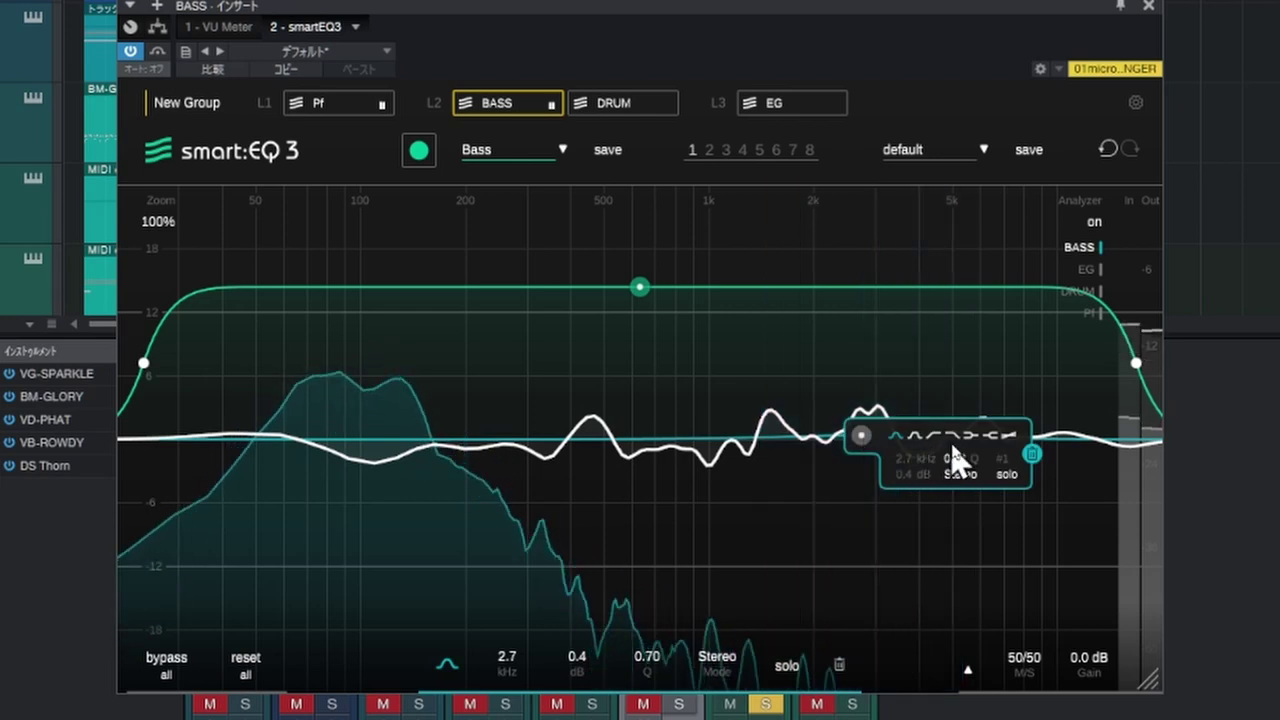
left_click(953, 436)
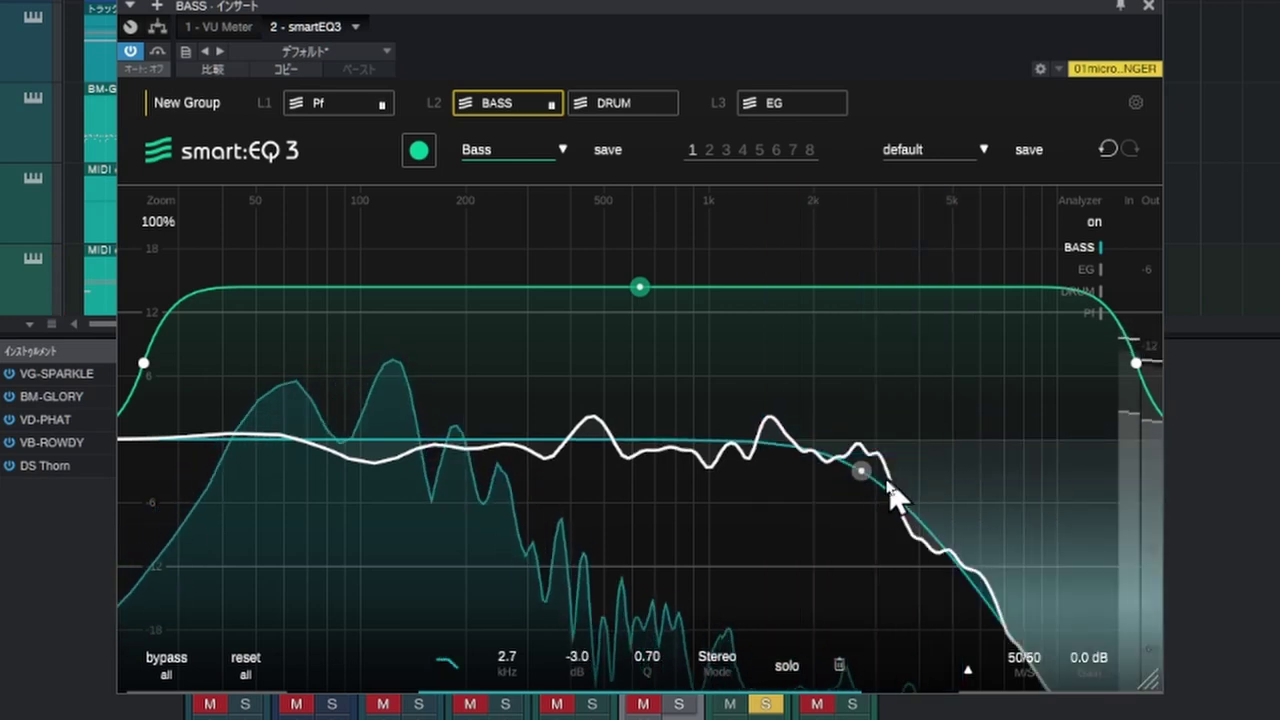
left_click_drag(858, 472, 815, 472)
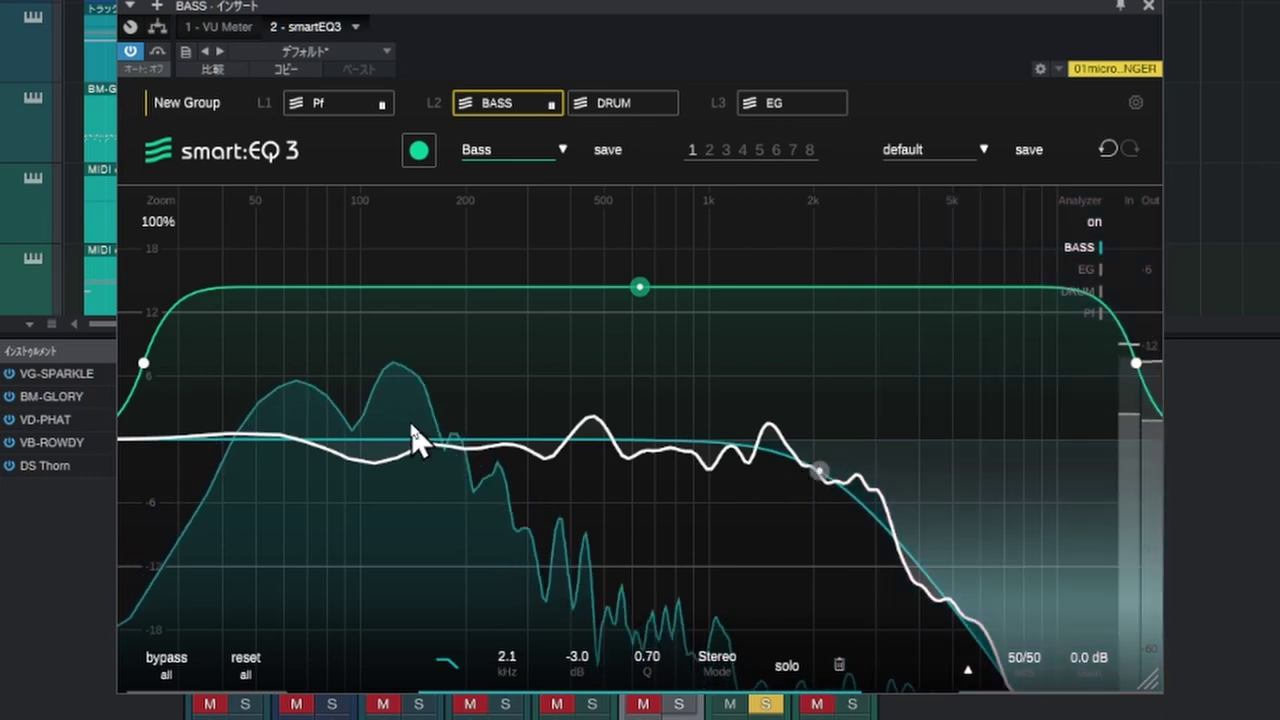
- Add a 2.5 dB bell boost at 126 Hz to the bass EQ, move its high cut to 1.7 kHz, and close the plug-in
double_click(448, 442)
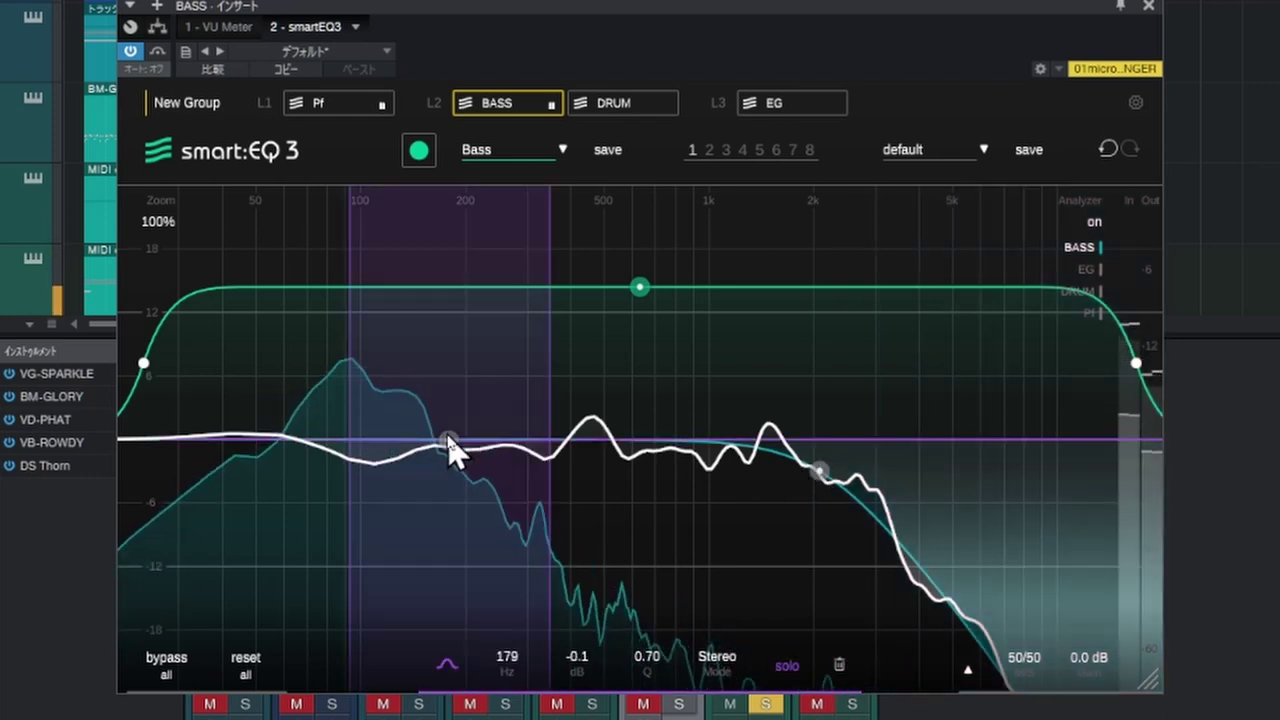
left_click_drag(448, 447, 883, 452)
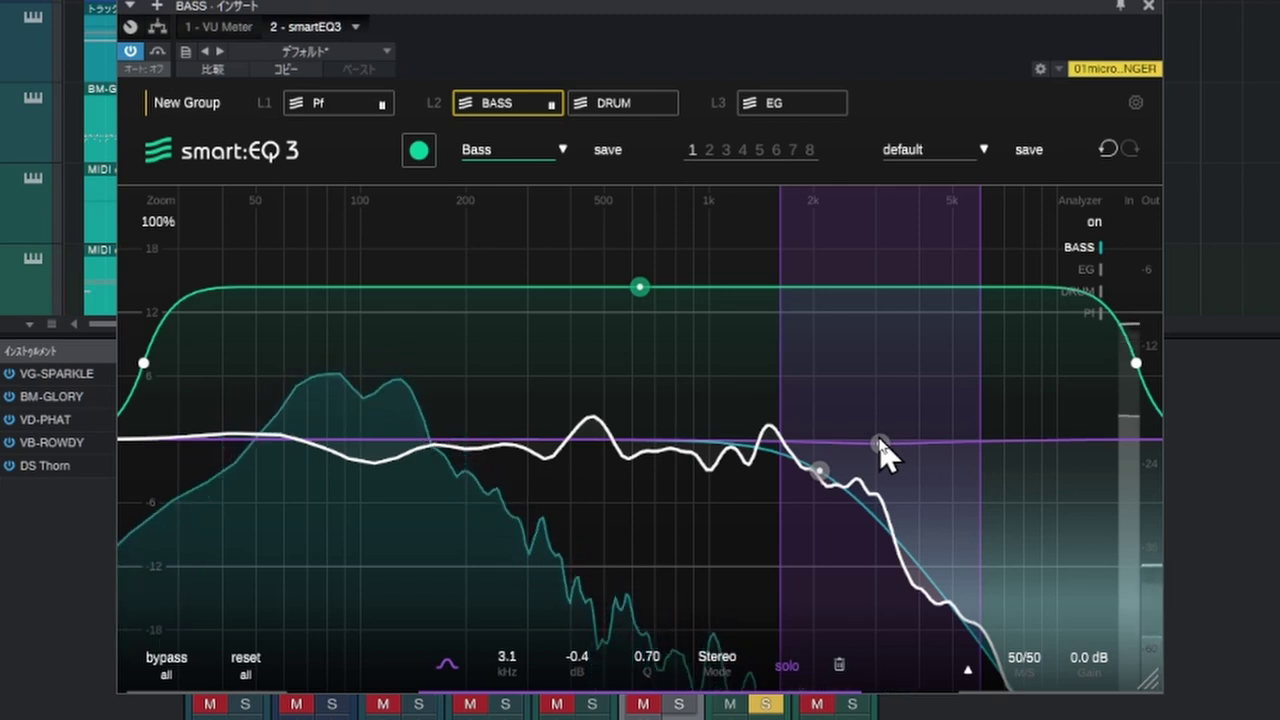
left_click_drag(883, 452, 400, 422)
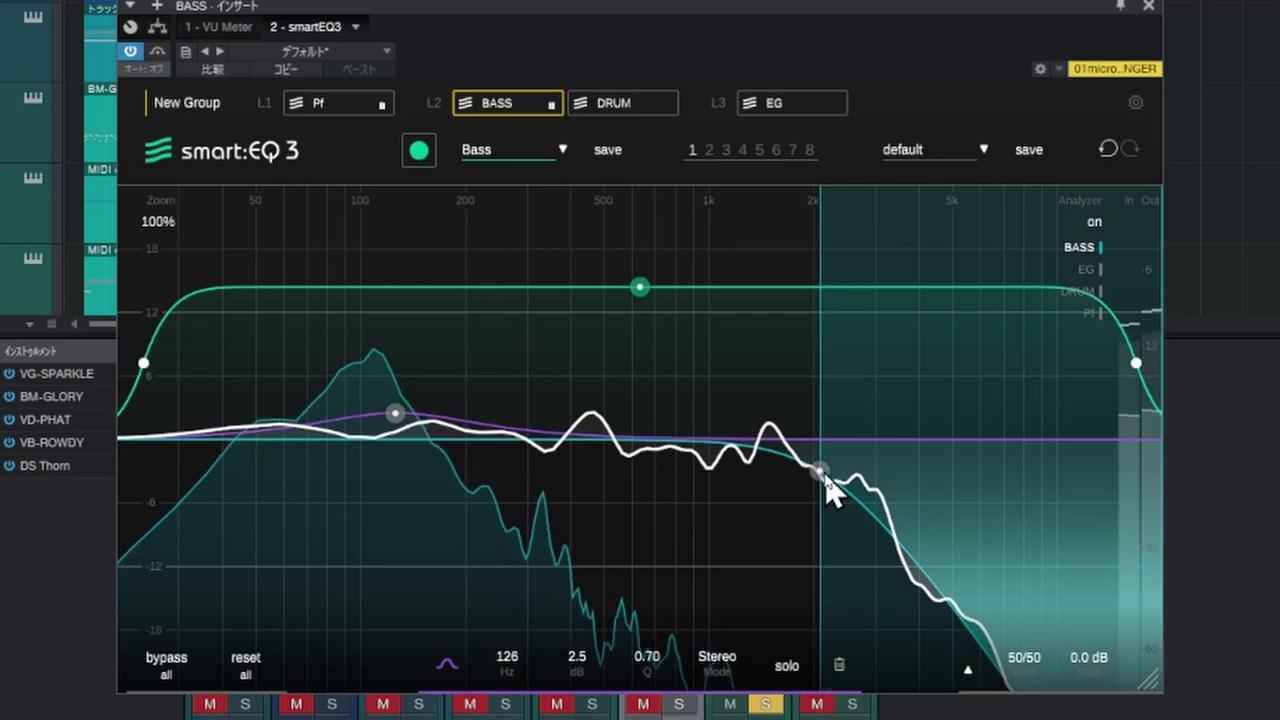
left_click_drag(819, 471, 796, 470)
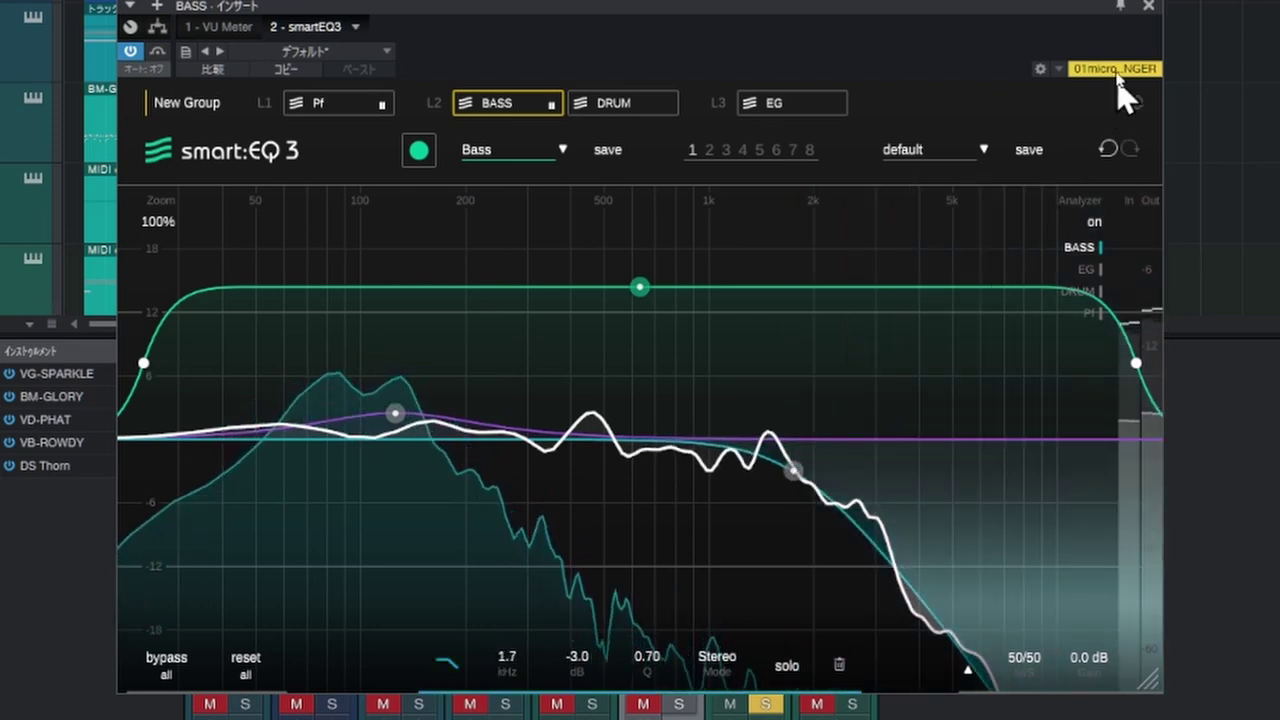
left_click(1150, 8)
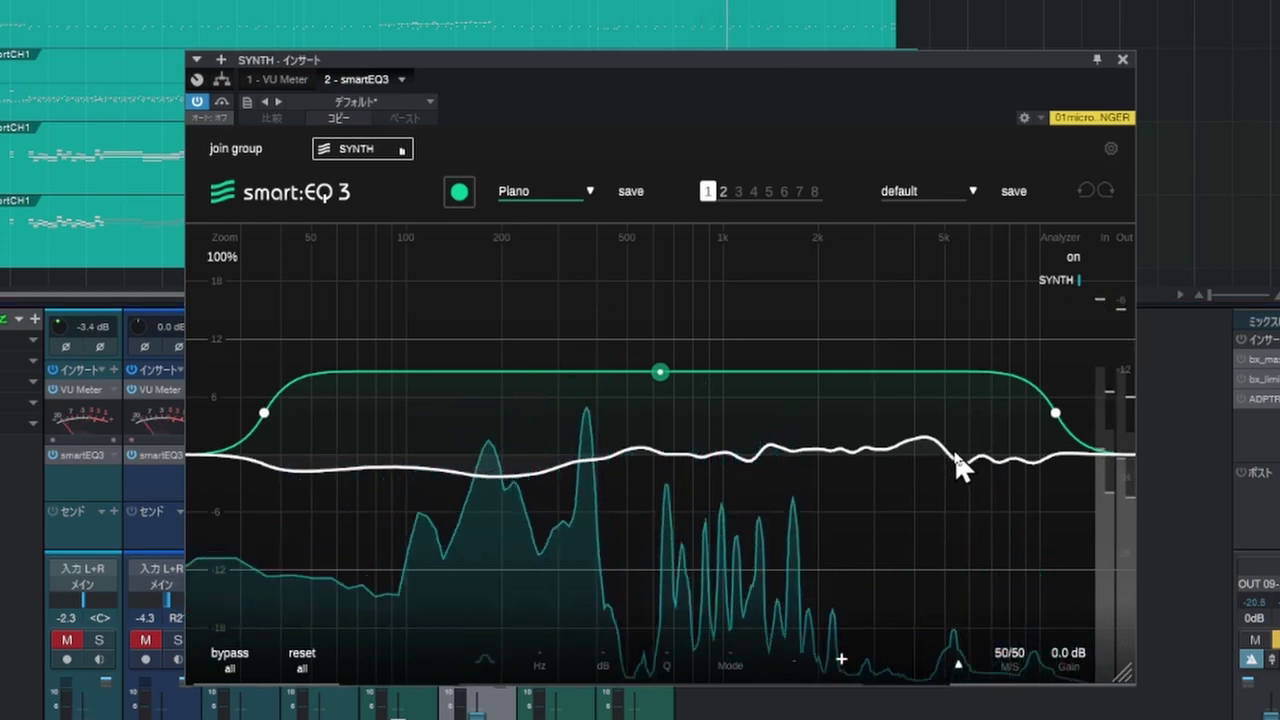
- Add a 5.1 dB bell boost at 6.5 kHz with Q 1.24 to the SYNTH channel's smartEQ3 and close the plug-in
double_click(954, 450)
left_click_drag(954, 450, 954, 407)
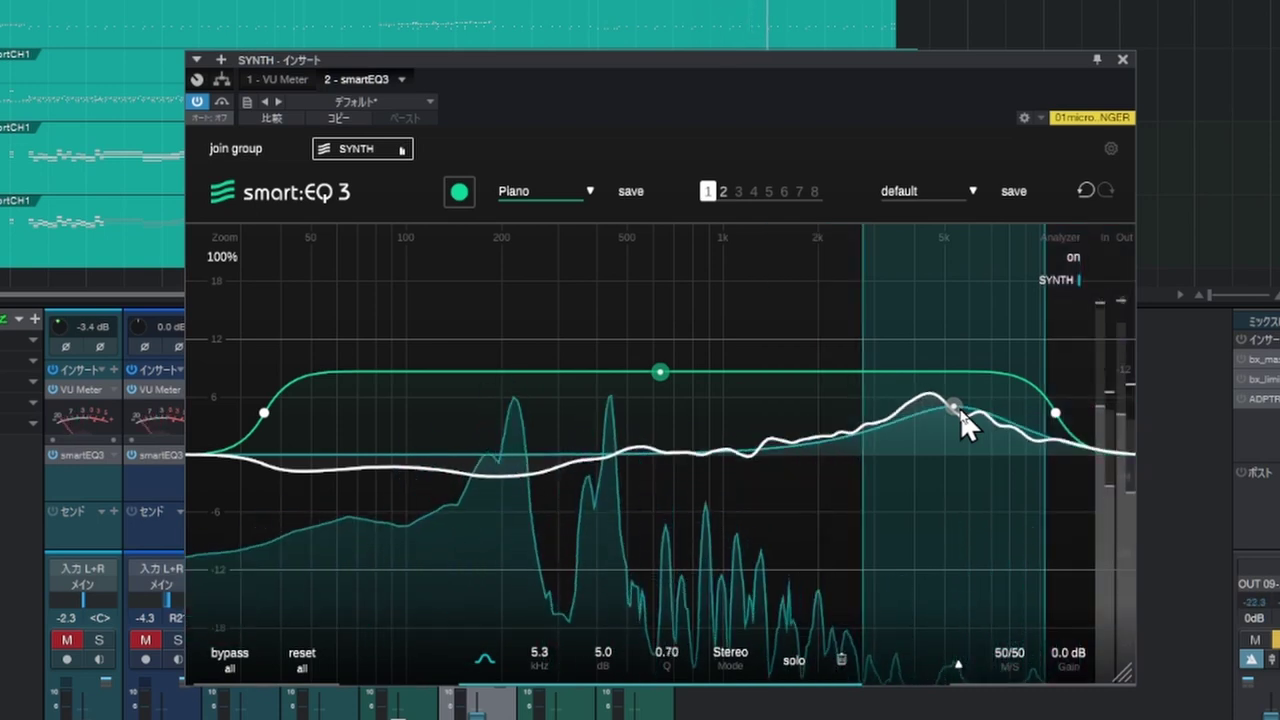
scroll(960, 408, "up", 2)
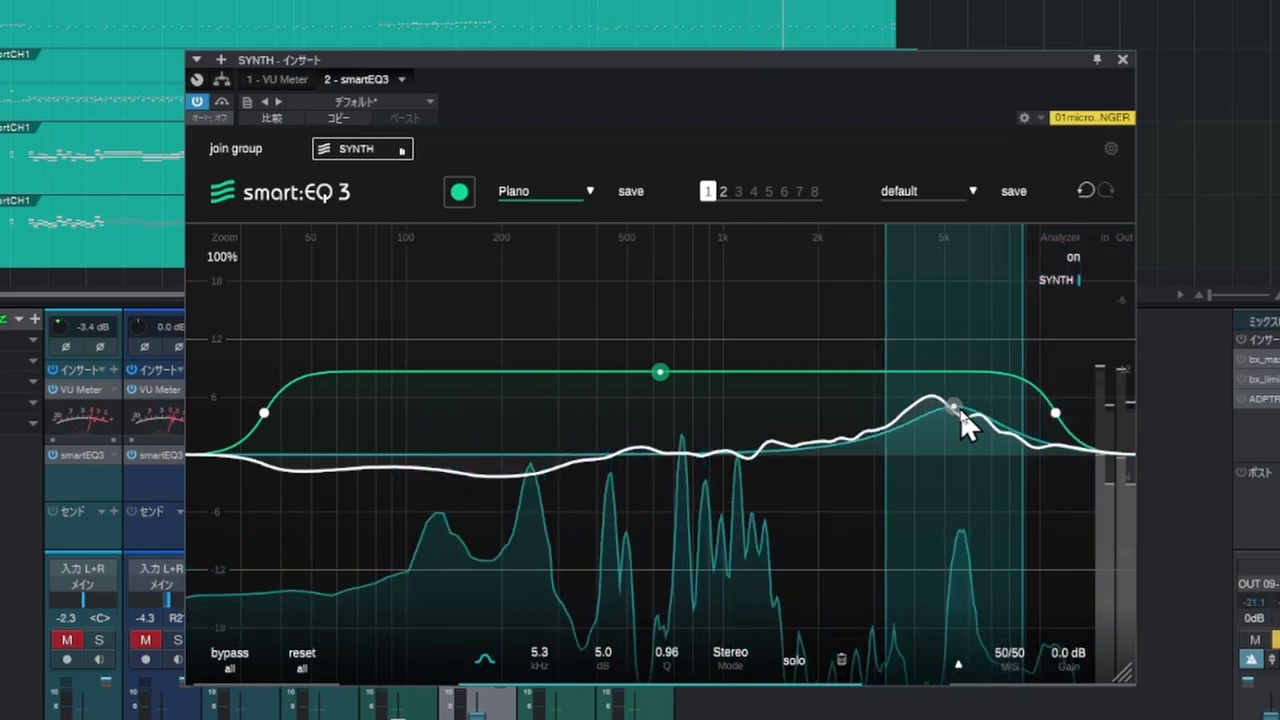
scroll(960, 410, "up", 2)
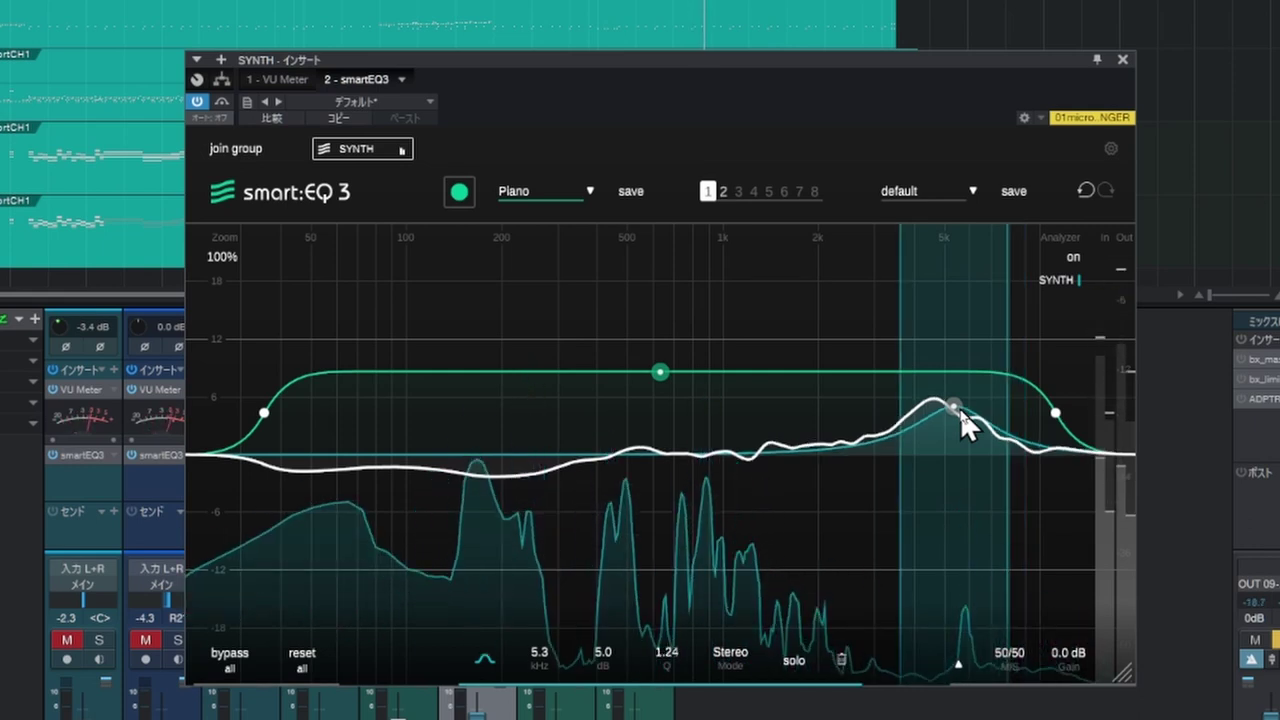
left_click_drag(962, 408, 987, 407)
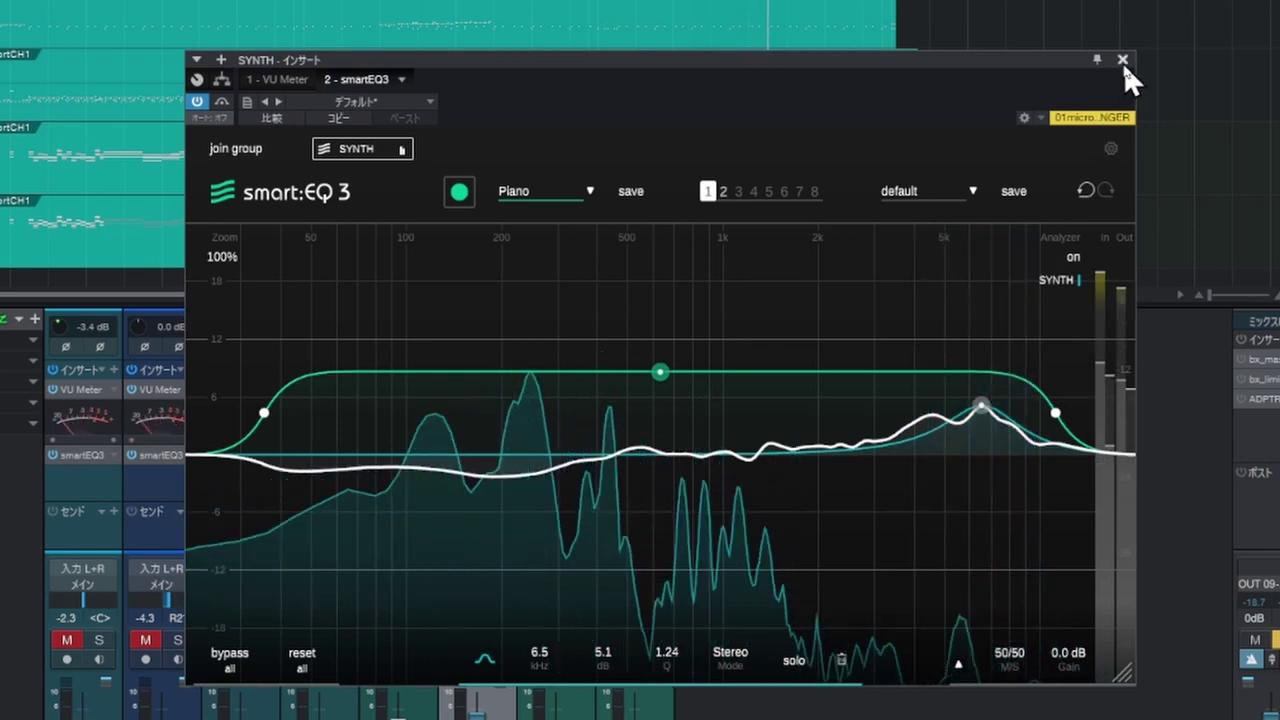
left_click(1122, 60)
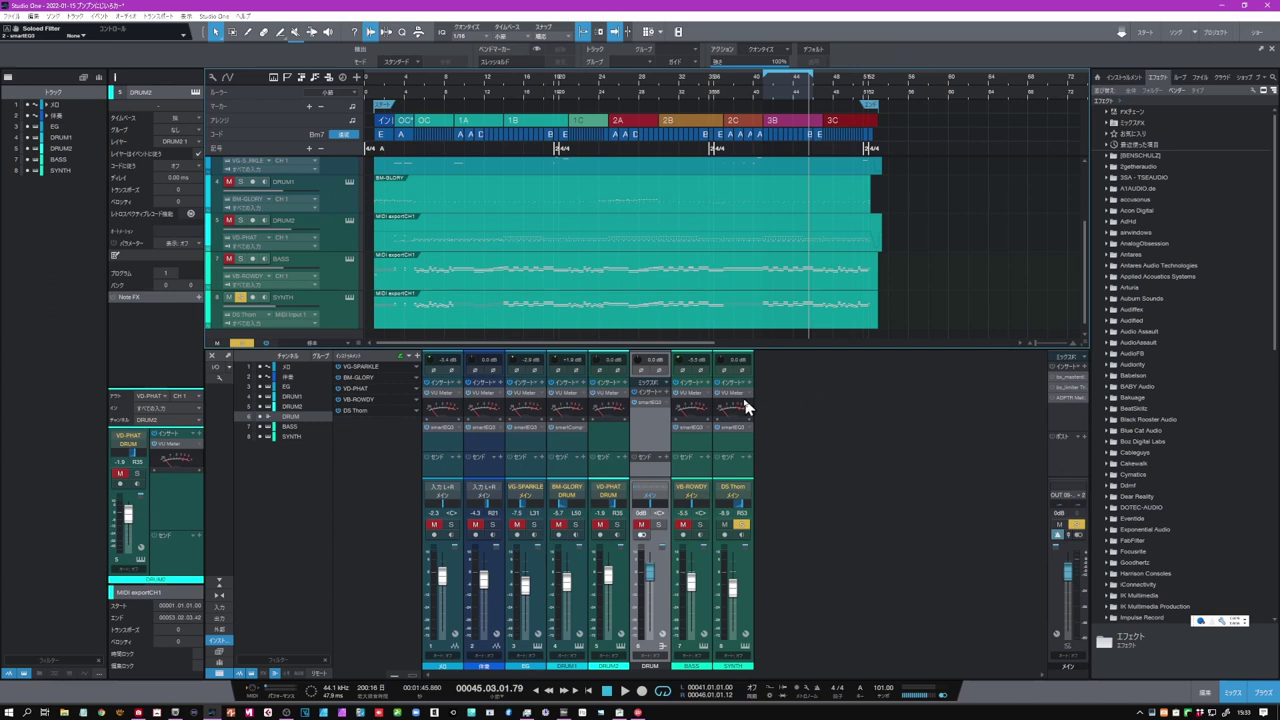
- Open the SYNTH channel's smartEQ3 and create a new group for it named New Group 1
left_click(731, 433)
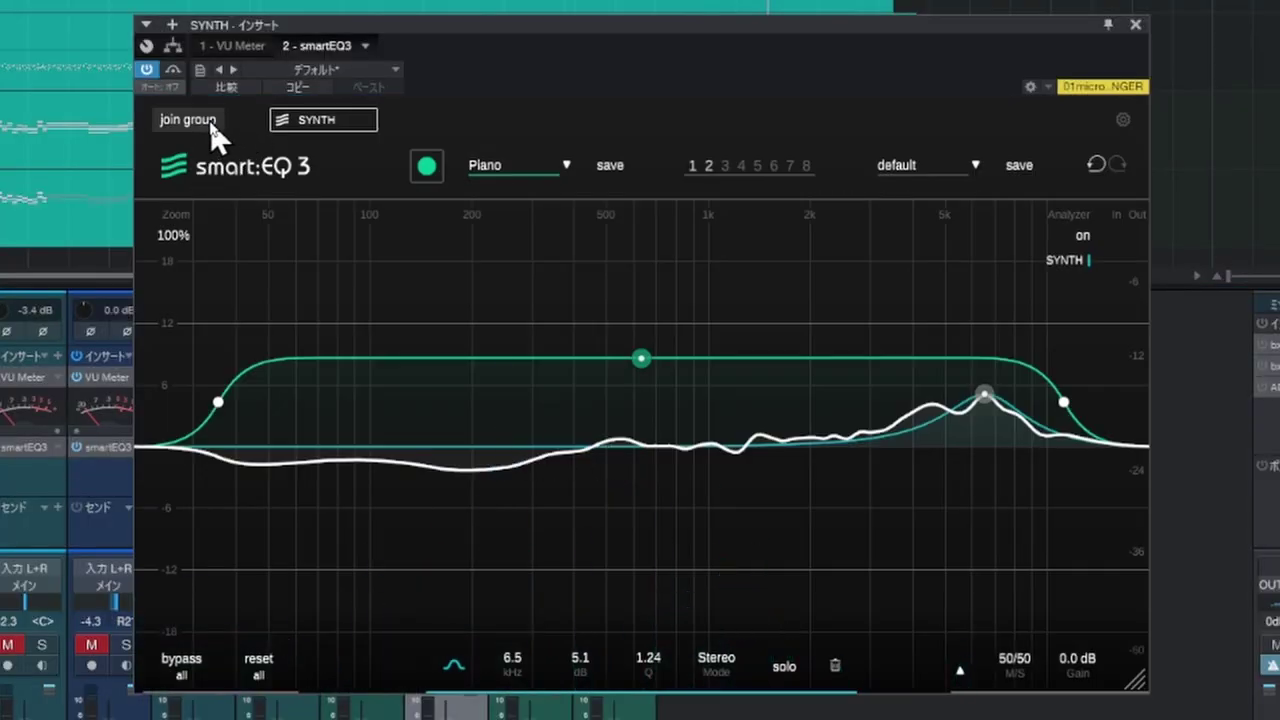
left_click(212, 122)
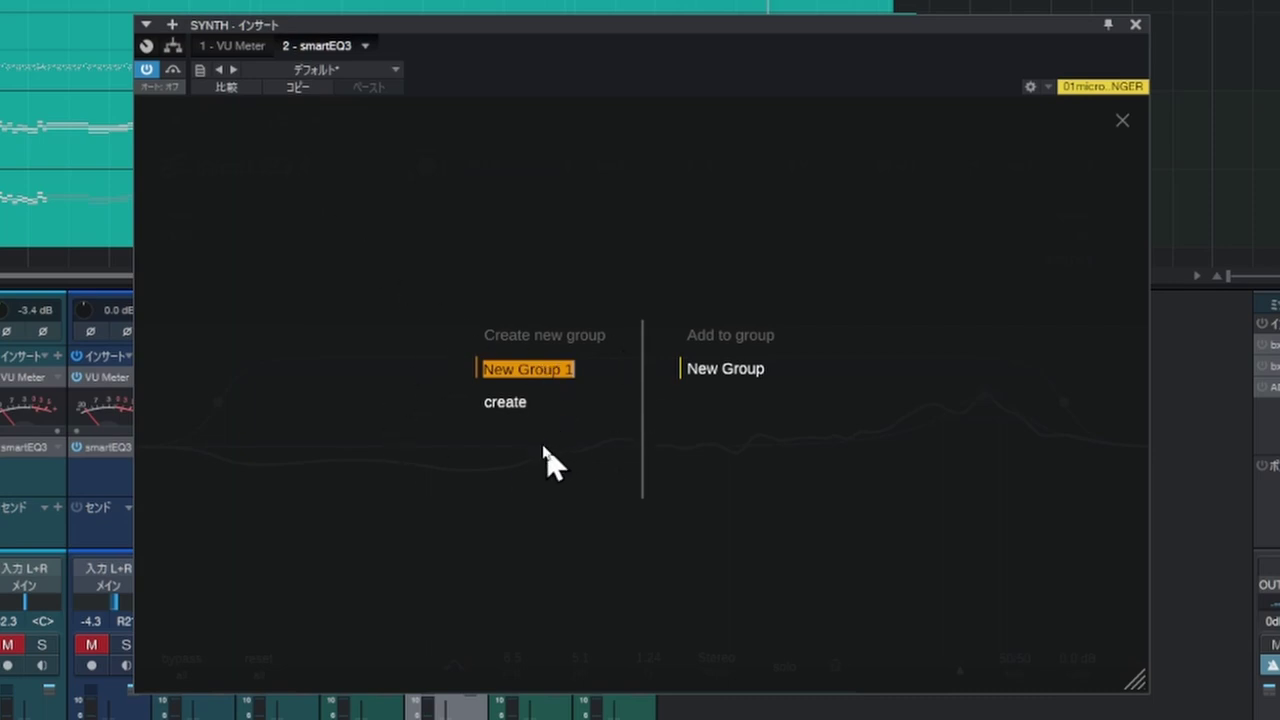
left_click(505, 404)
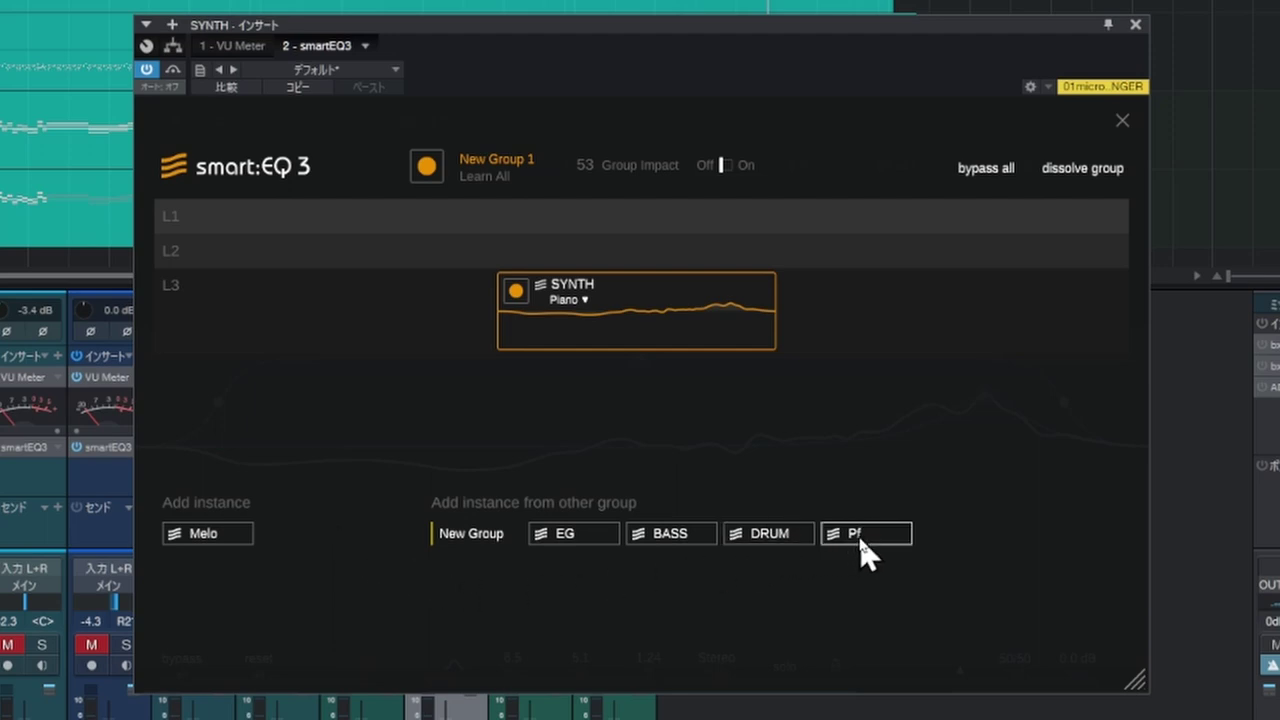
- Add the other instances to the group: Pf in layer L1, BASS, DRUM and Melo in L2, and EG beside SYNTH in L3
left_click_drag(861, 543, 717, 237)
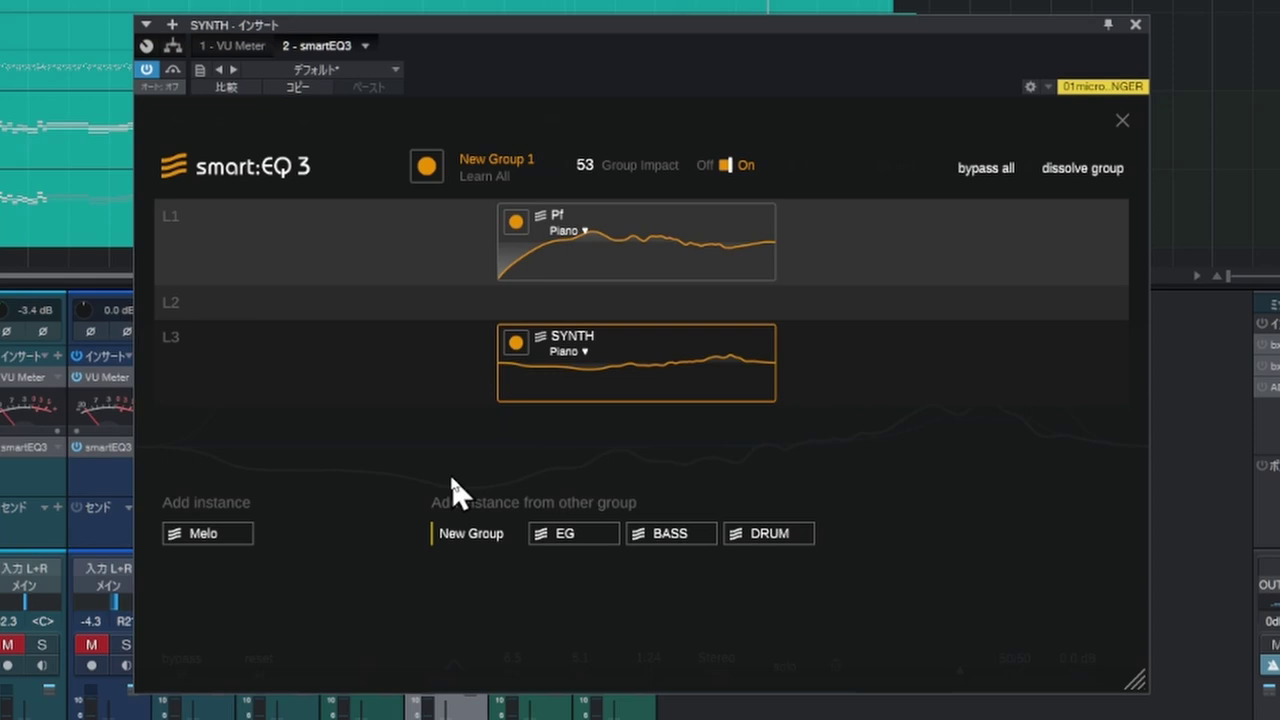
left_click_drag(666, 540, 770, 400)
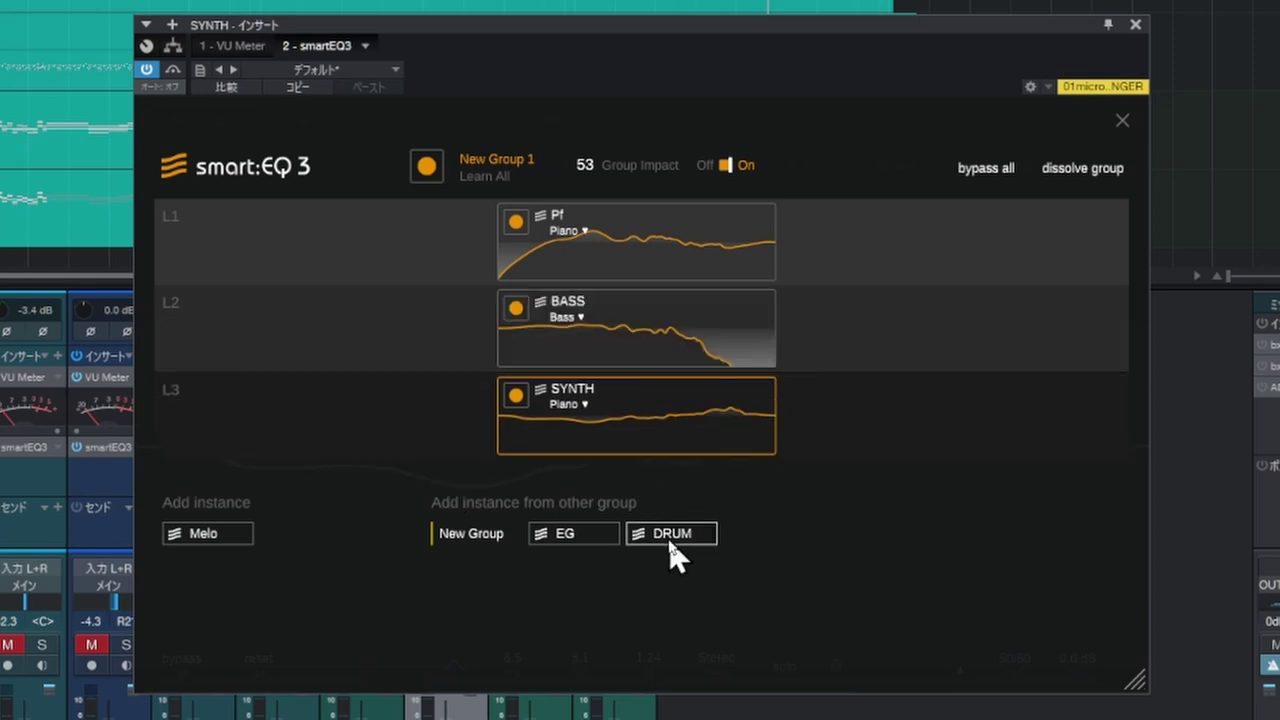
left_click(672, 540)
left_click_drag(251, 529, 320, 342)
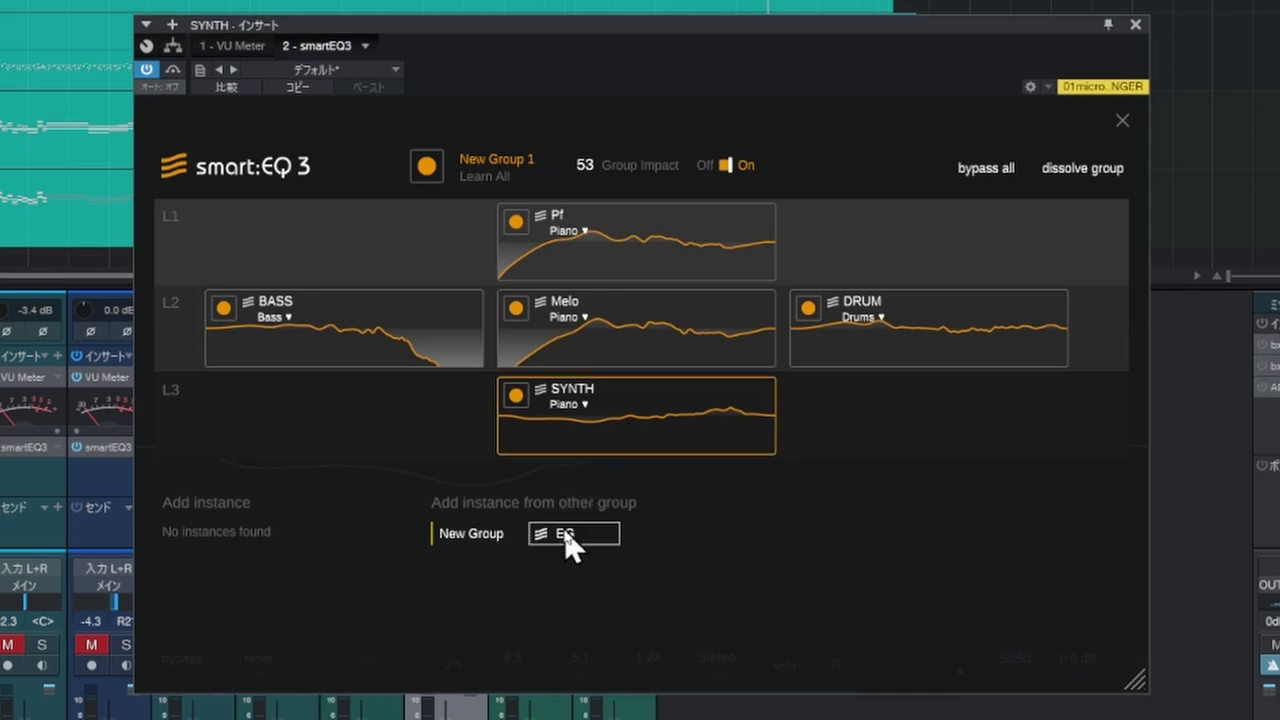
left_click_drag(568, 532, 491, 443)
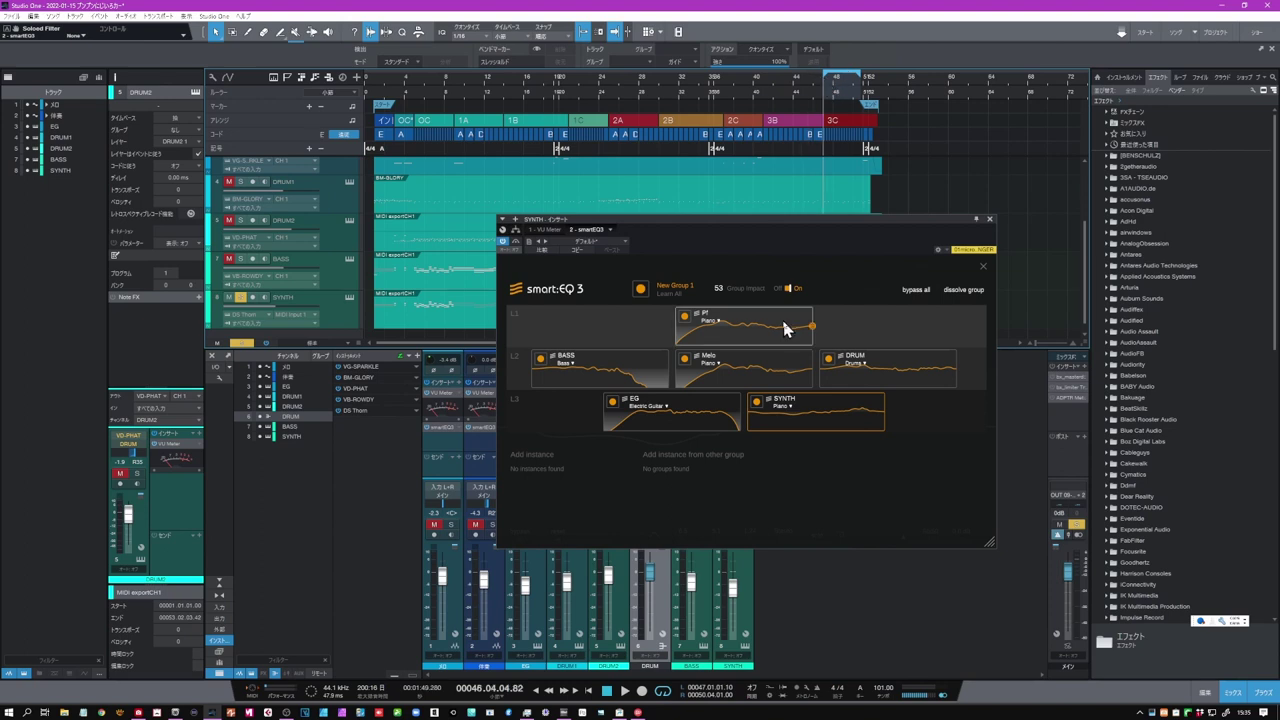
- Unsolo the SYNTH track and run Learn All for New Group 1 during playback of the full mix
left_click(240, 298)
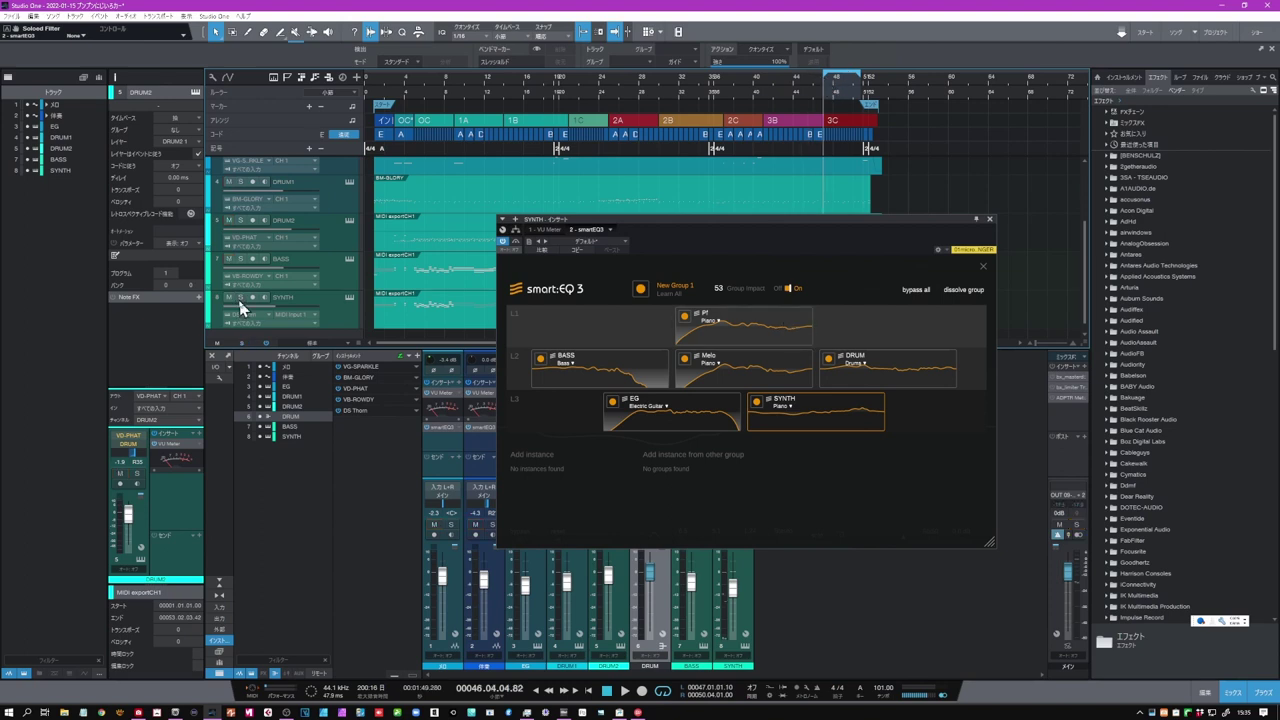
scroll(335, 245, "up", 5)
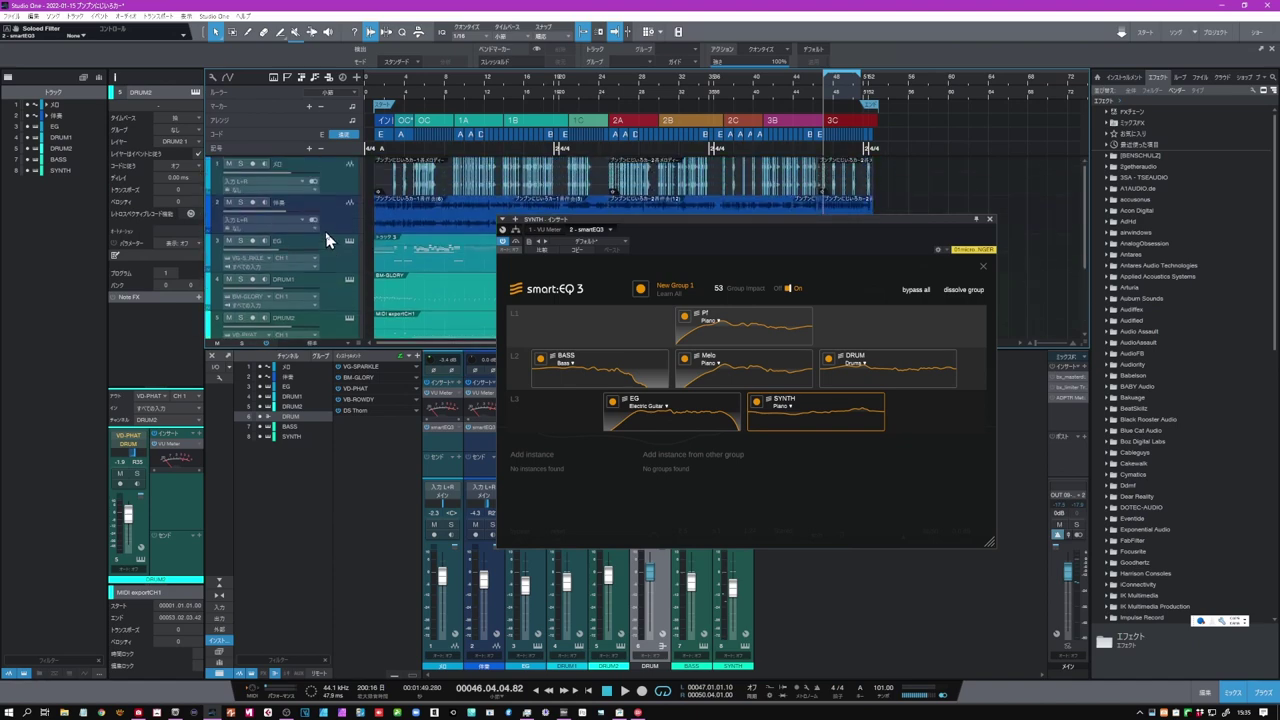
scroll(330, 236, "down", 1)
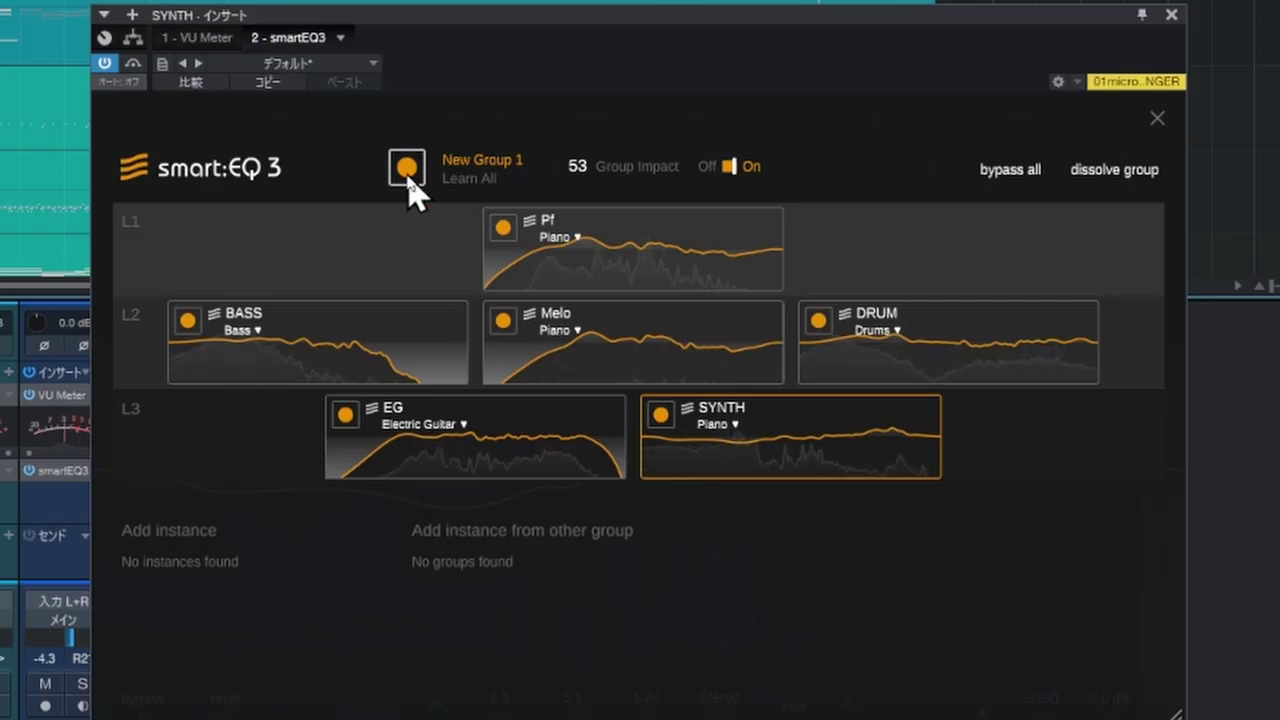
left_click(641, 292)
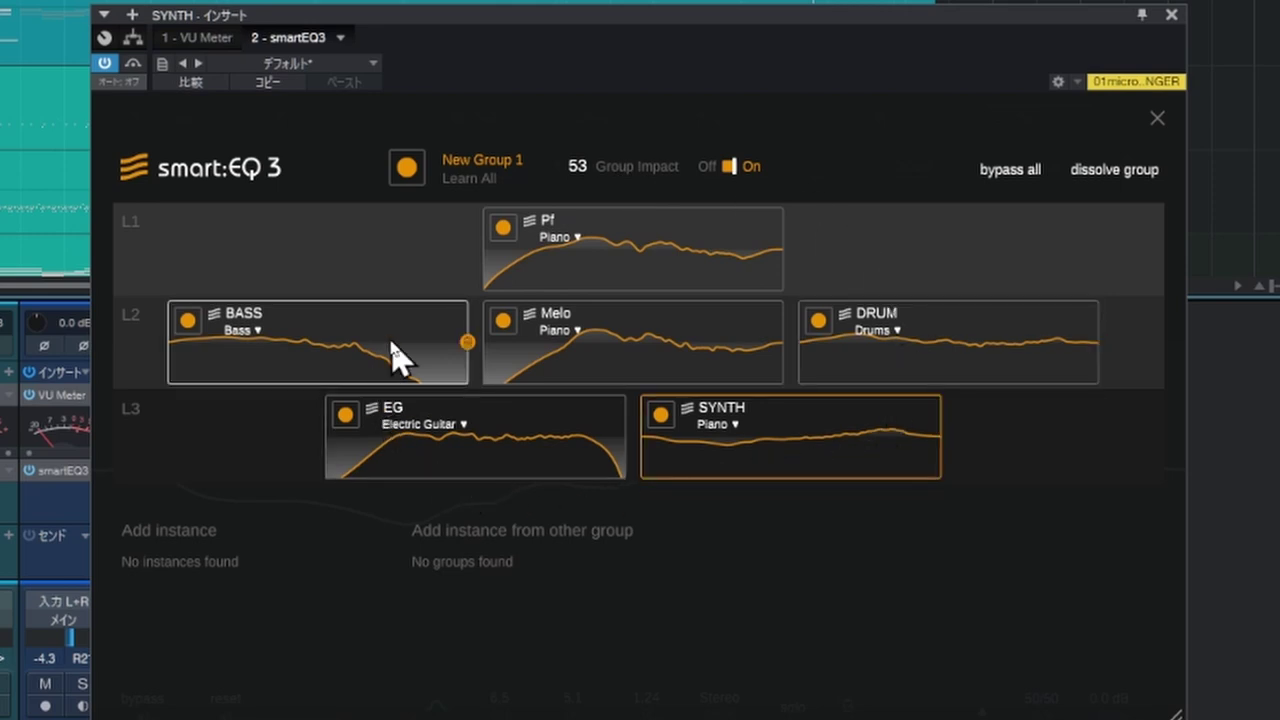
left_click(788, 470)
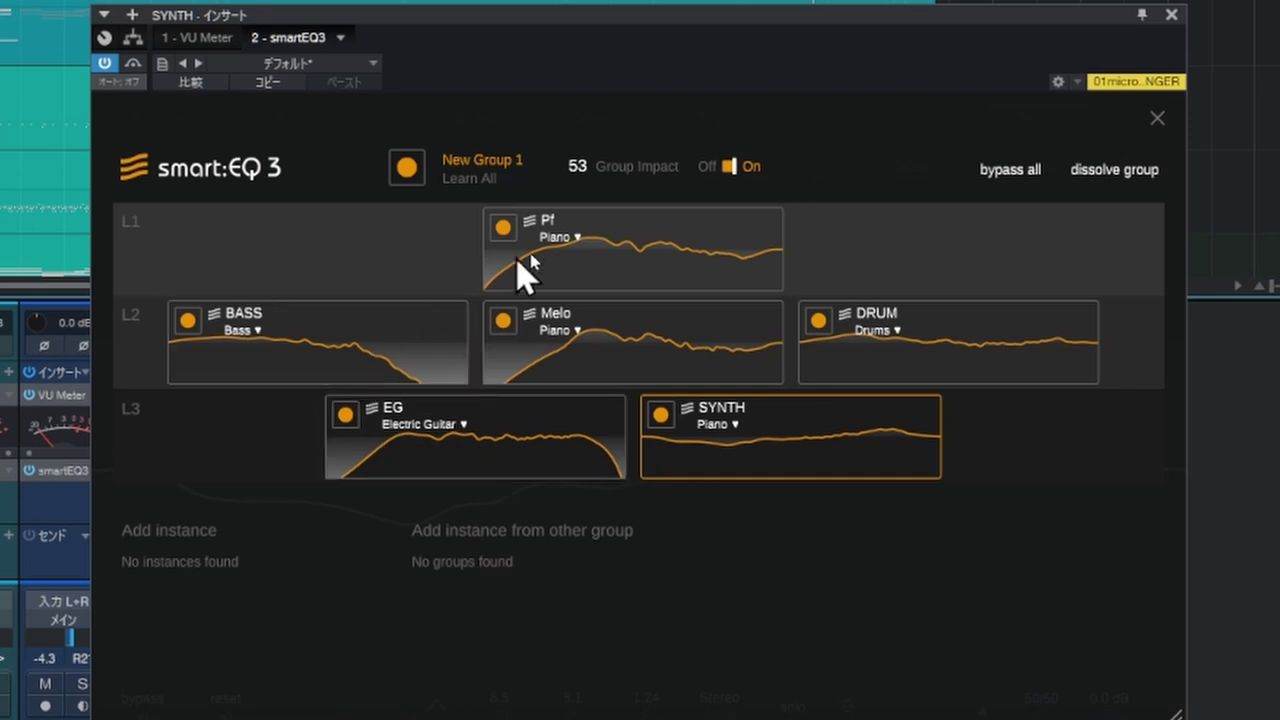
left_click(712, 473)
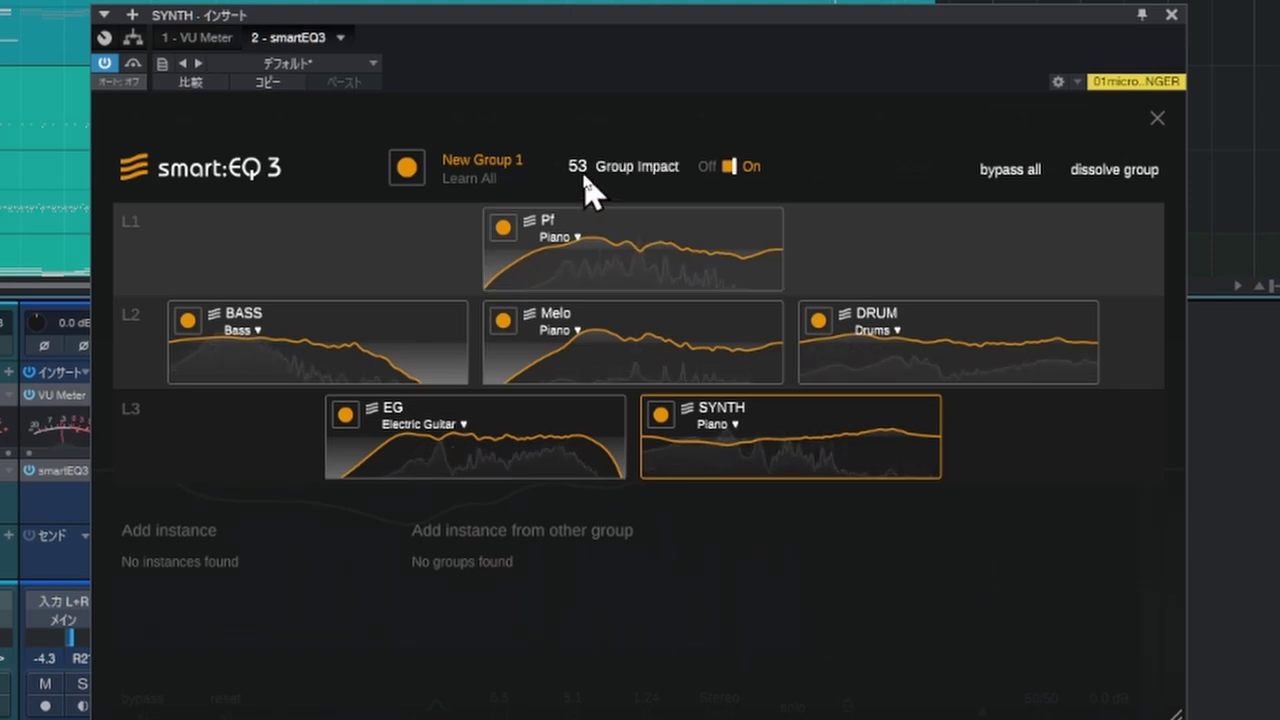
- Audition the Group Impact at 150 and 0, set it to 44, and close the plug-in
left_click_drag(586, 184, 583, 35)
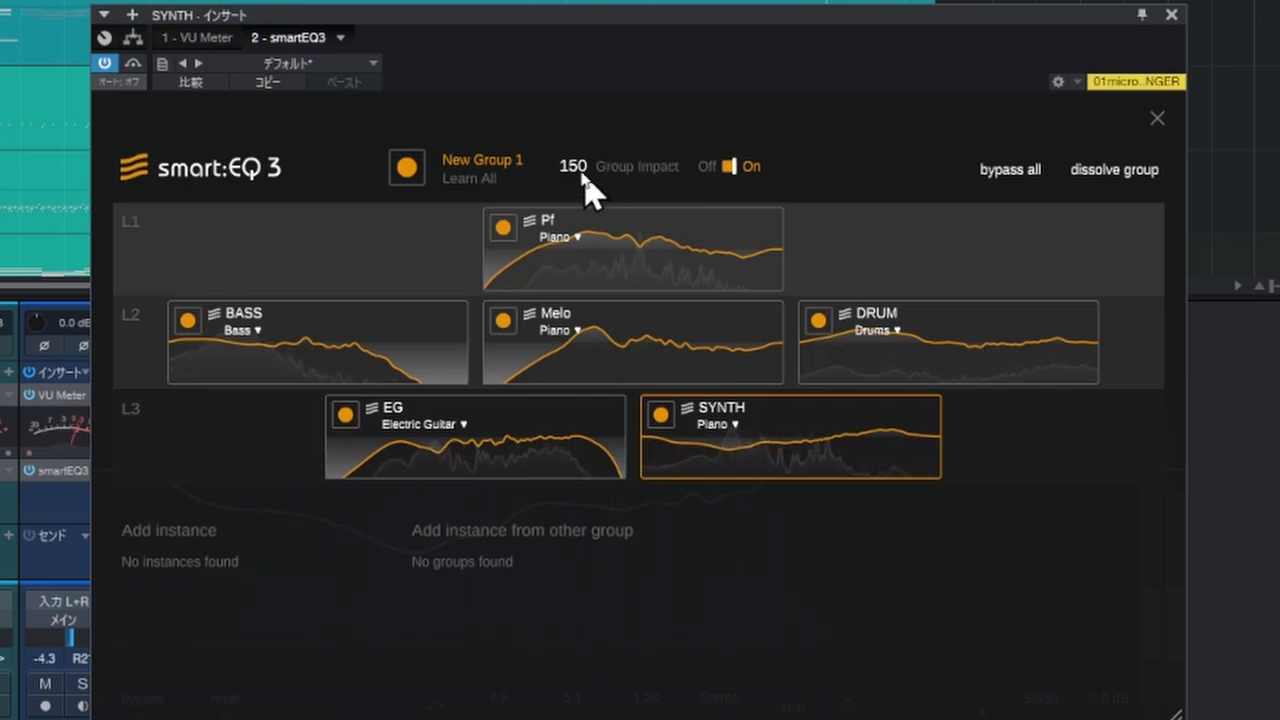
left_click_drag(583, 194, 557, 609)
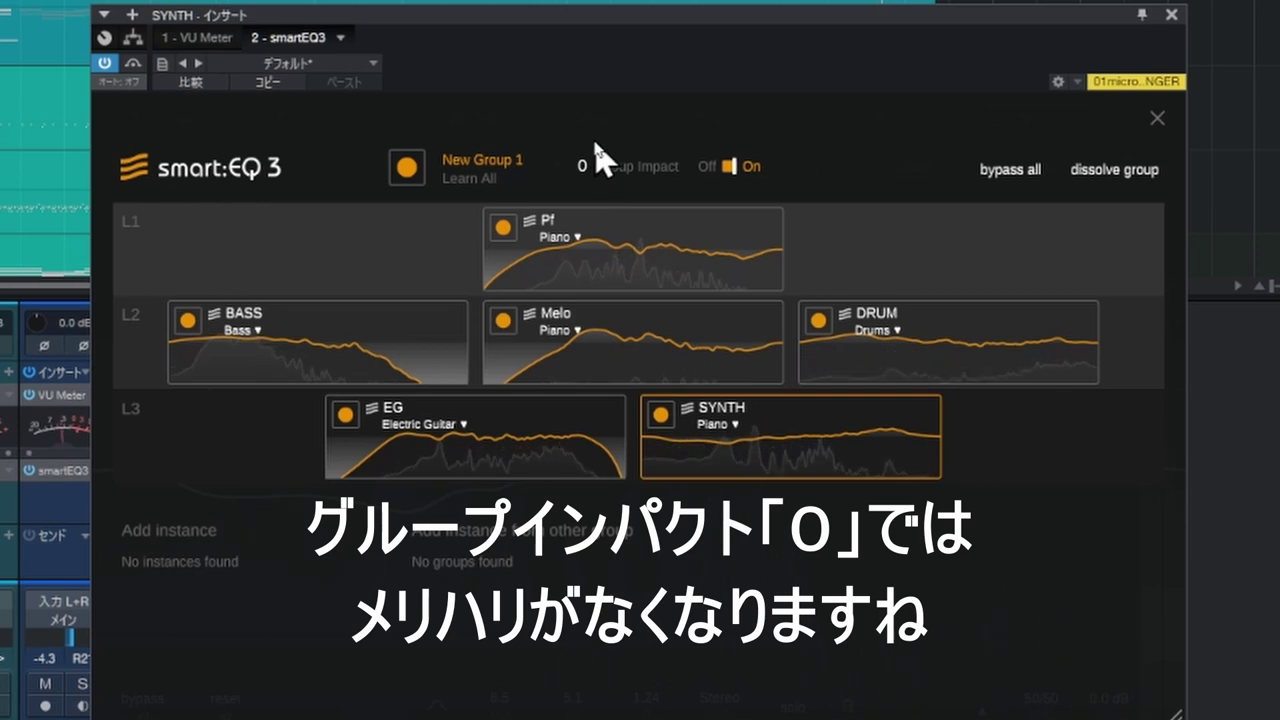
left_click_drag(580, 166, 587, 97)
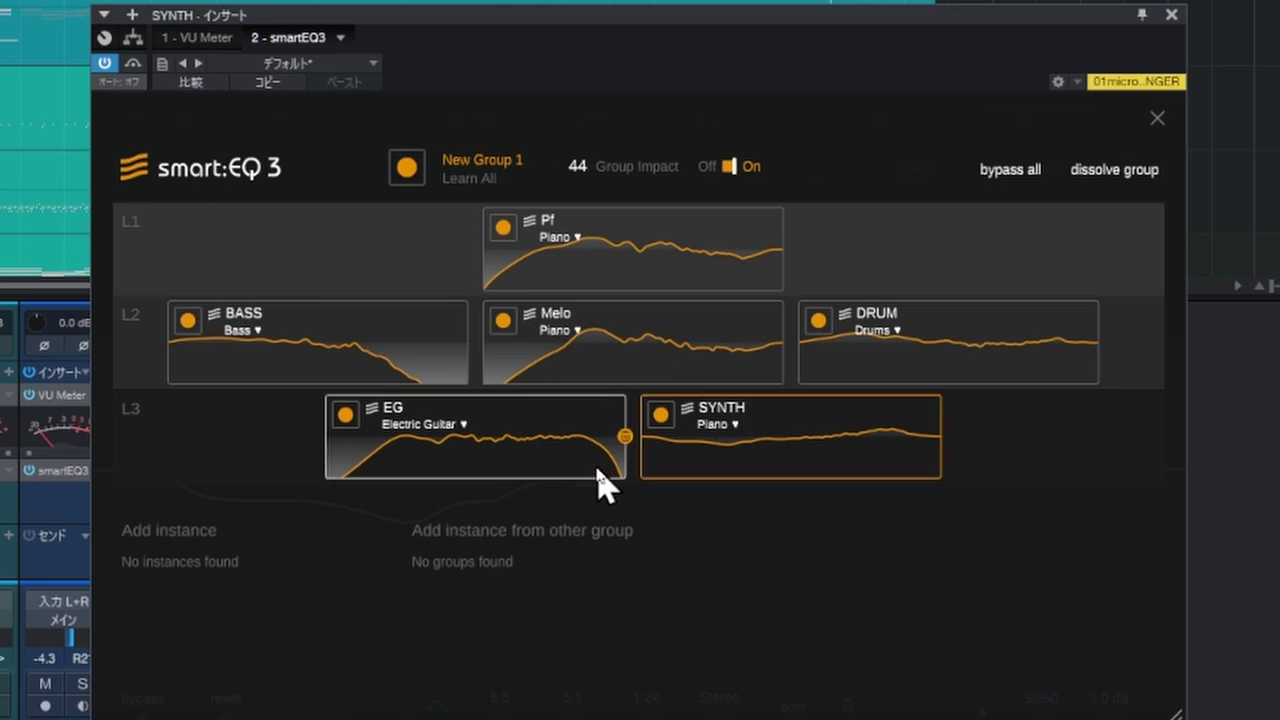
left_click(1171, 15)
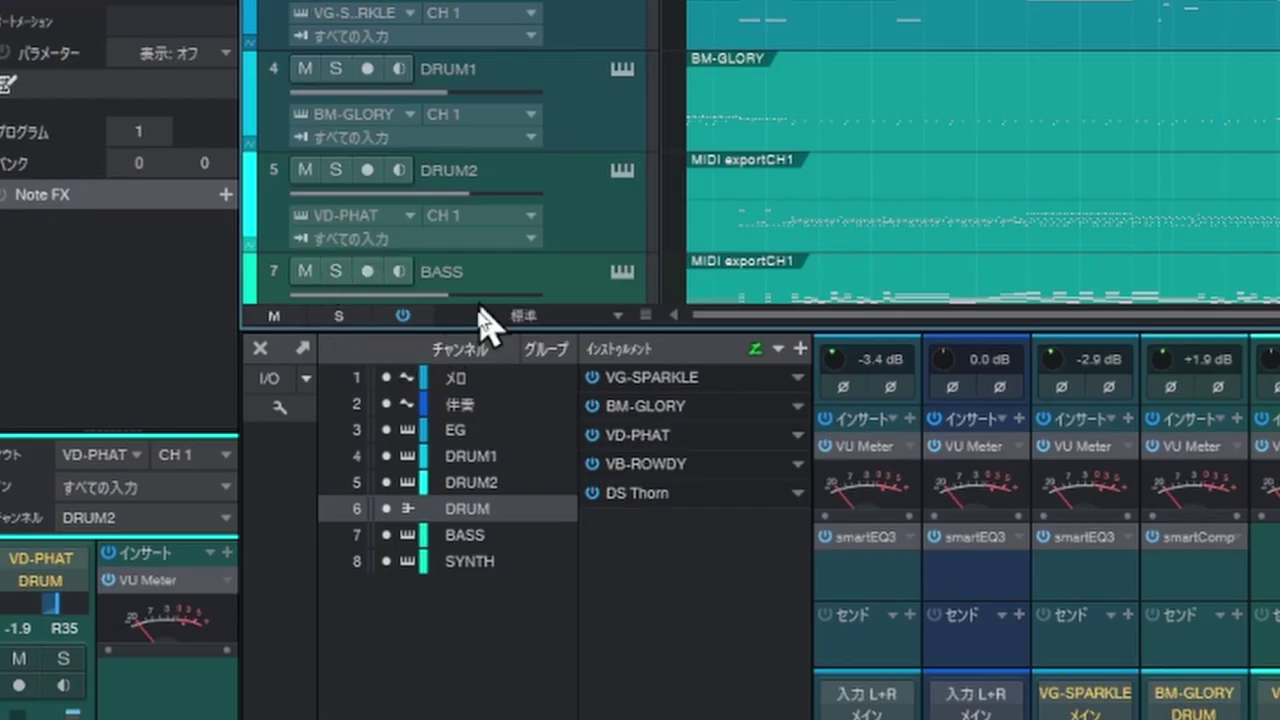
left_click(405, 320)
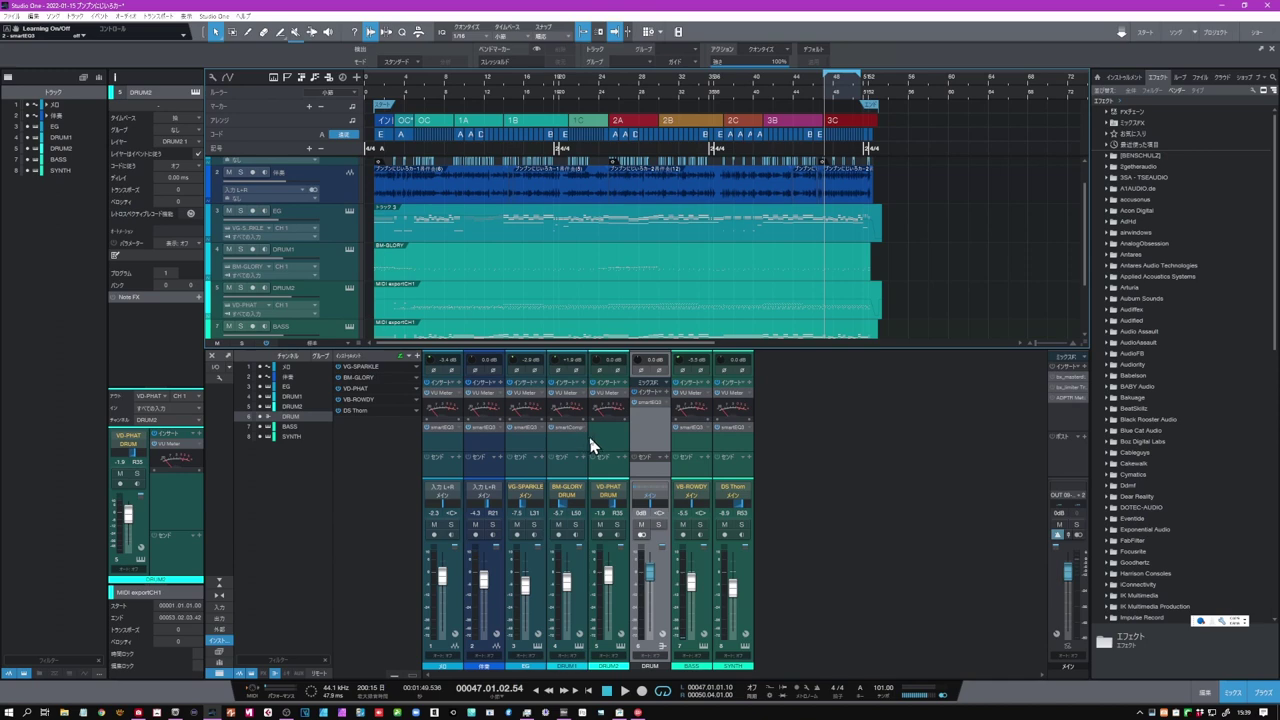
- Reopen SYNTH's smartEQ3, leave the group view, and examine only the BASS and DRUM spectra in the analyzer during playback
left_click(733, 429)
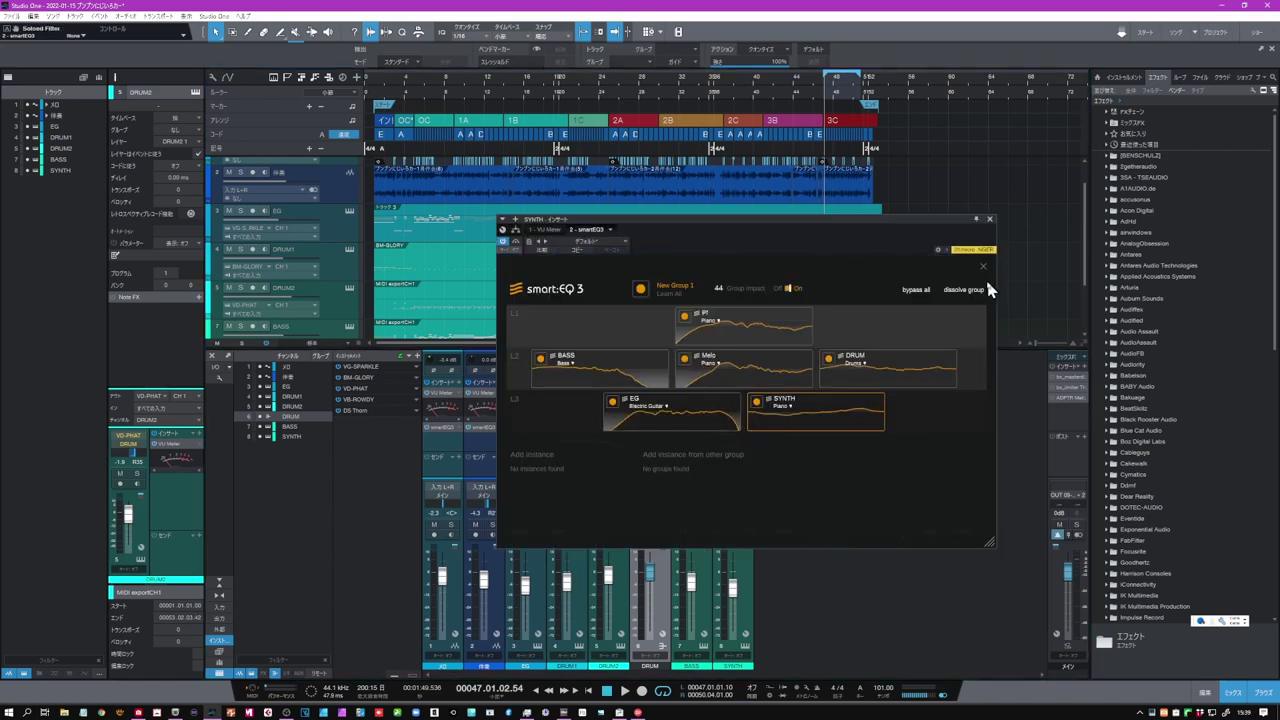
left_click(983, 267)
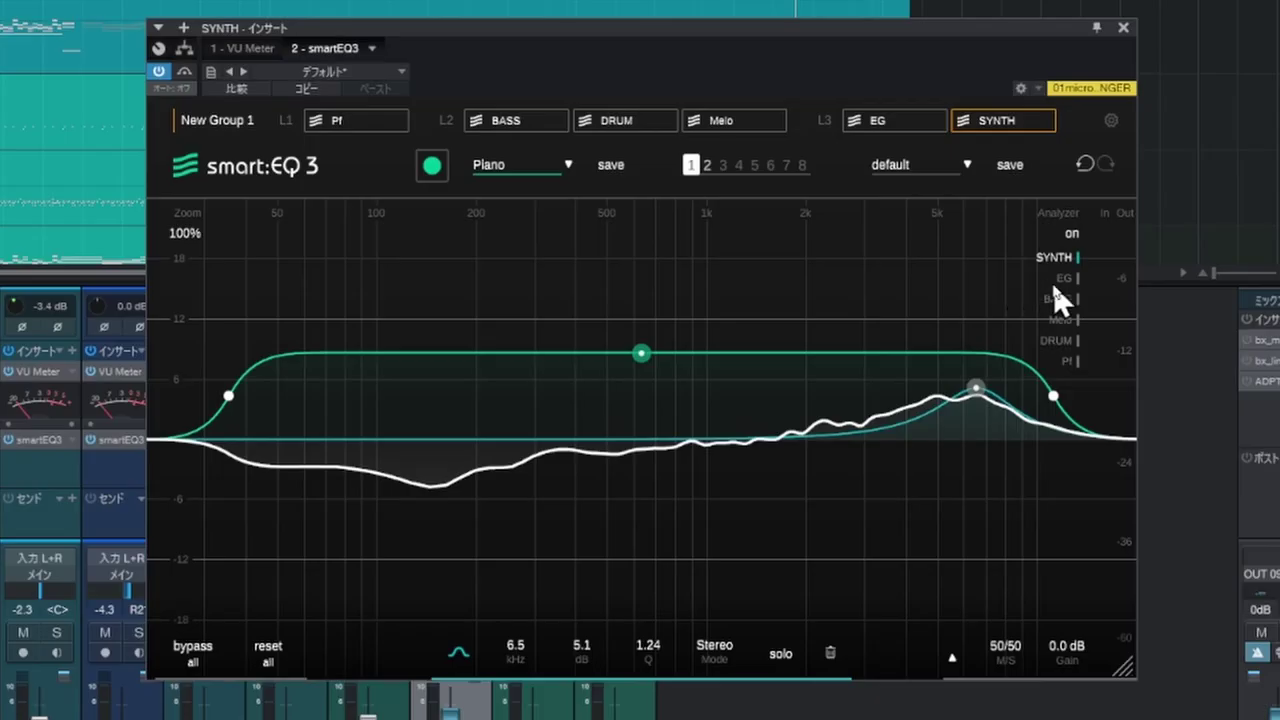
left_click(1054, 283)
left_click(1054, 300)
left_click(1060, 340)
key("space")
left_click(1060, 301)
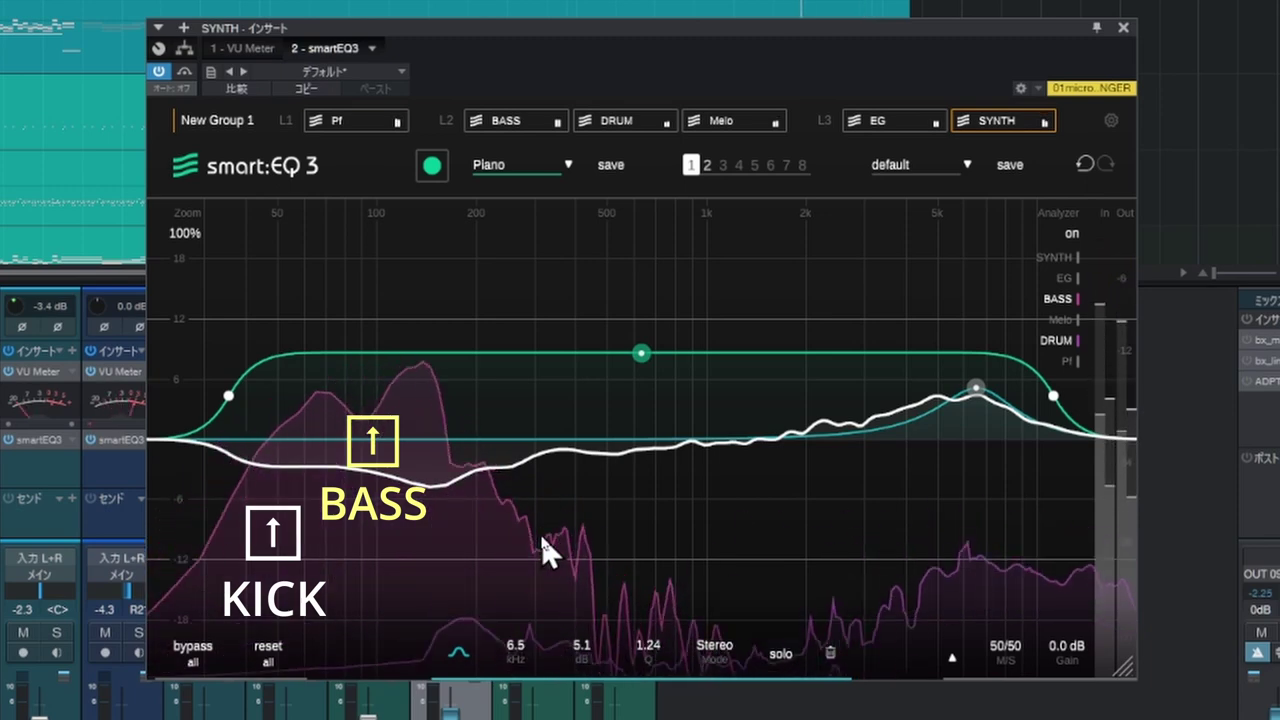
key("space")
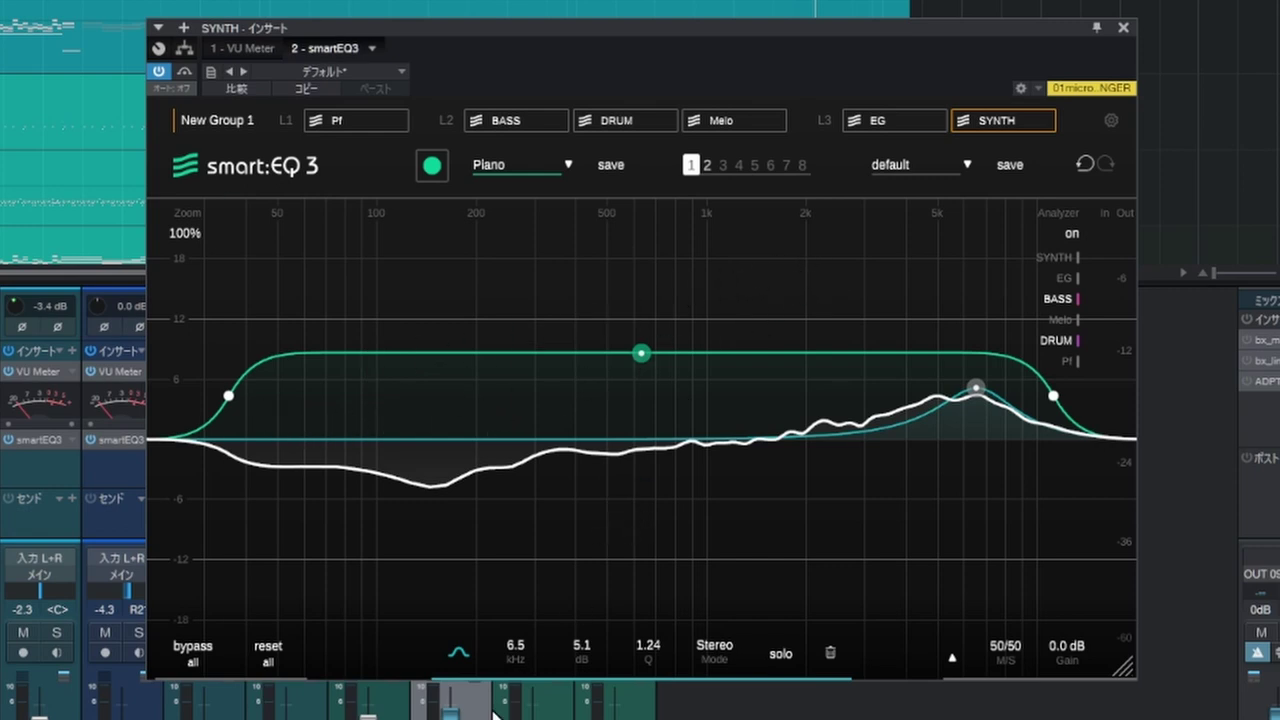
- Play the loop while adding the Pf, EG and SYNTH spectra to the analyzer to examine how the channels overlap
key("space")
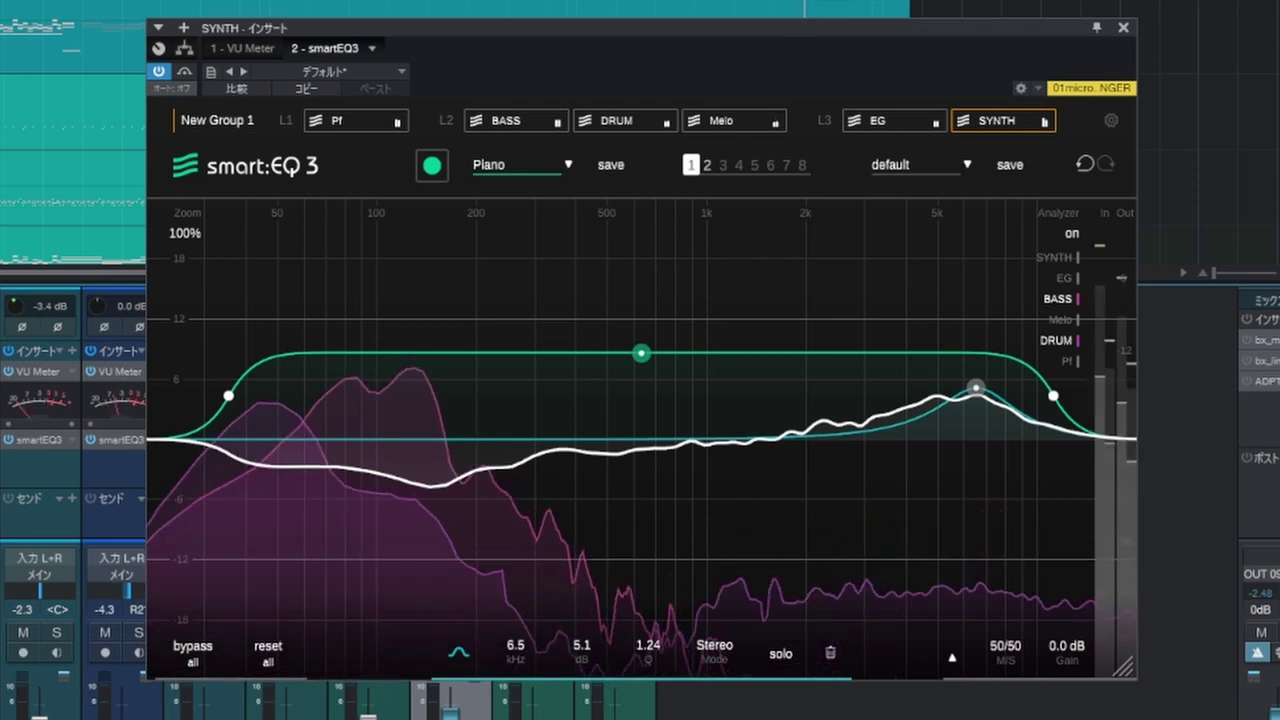
key("space")
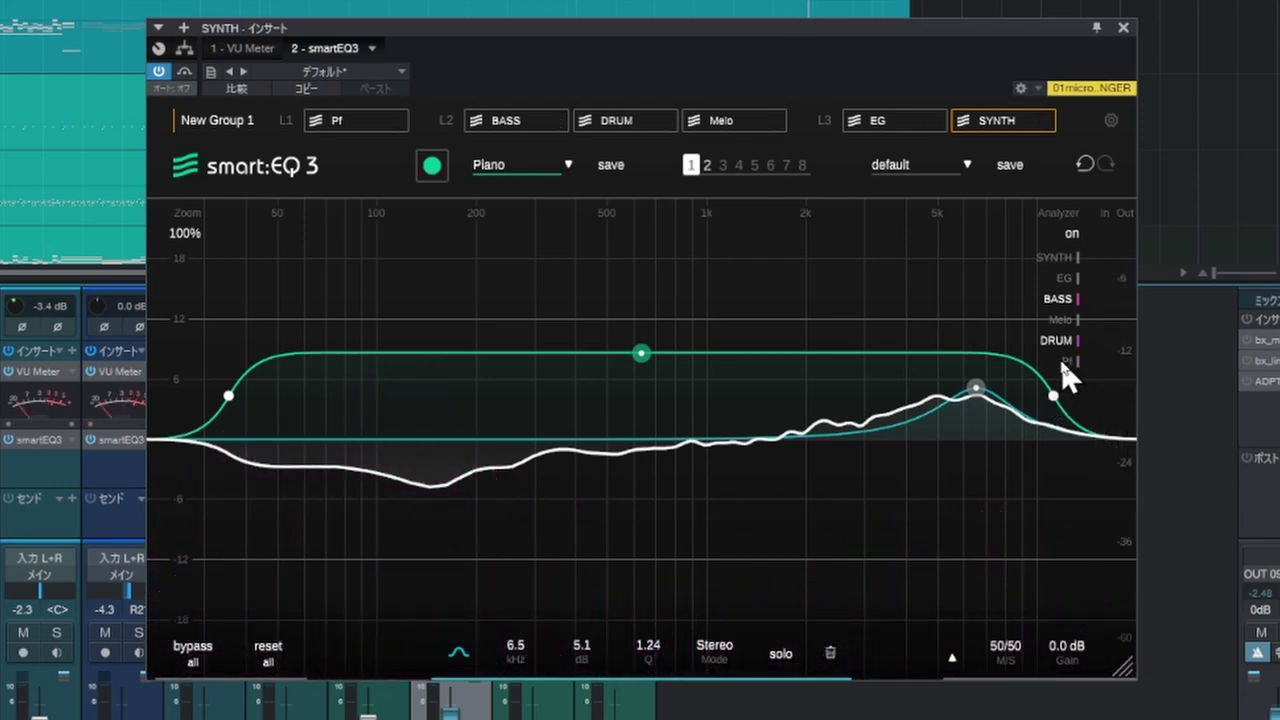
key("space")
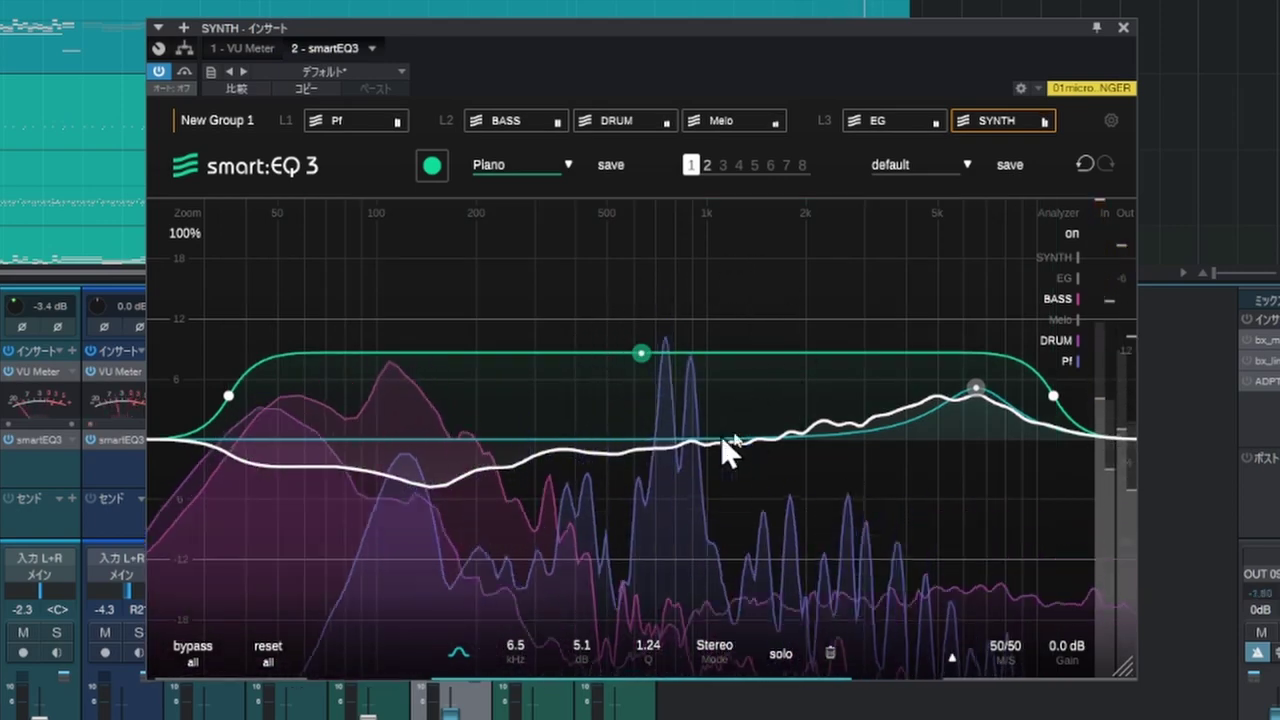
key("space")
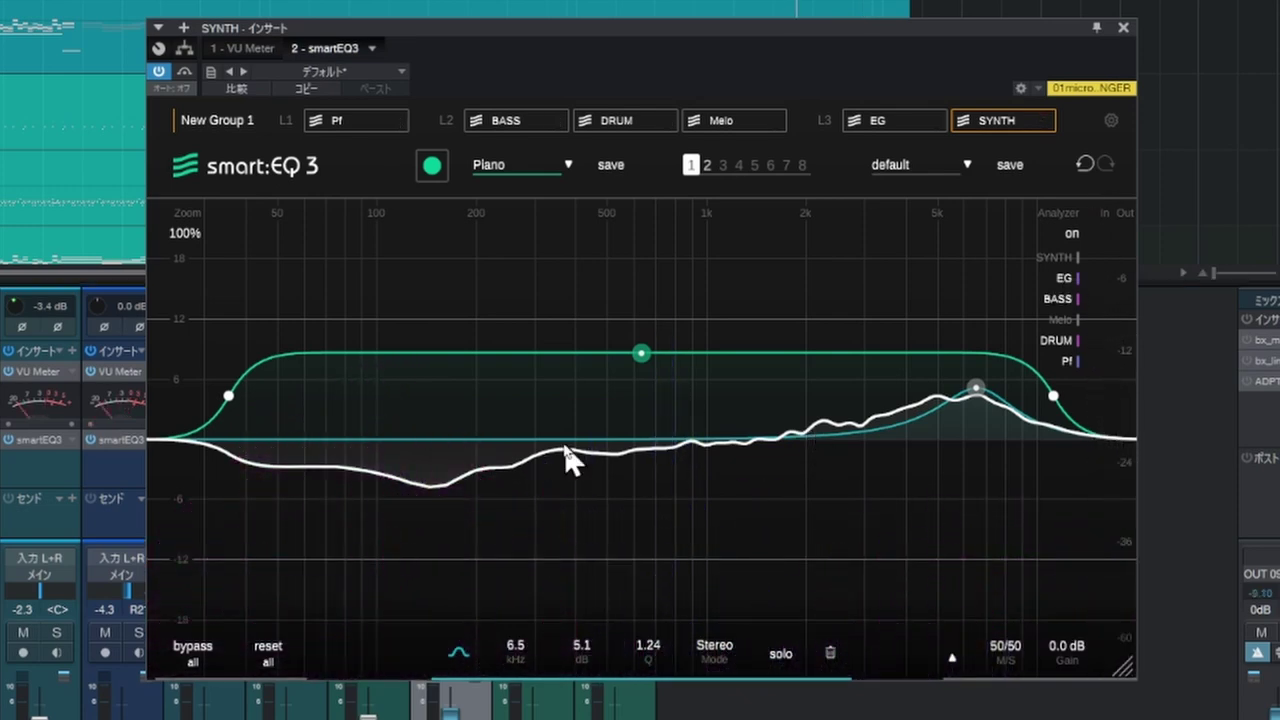
key("space")
left_click(1059, 258)
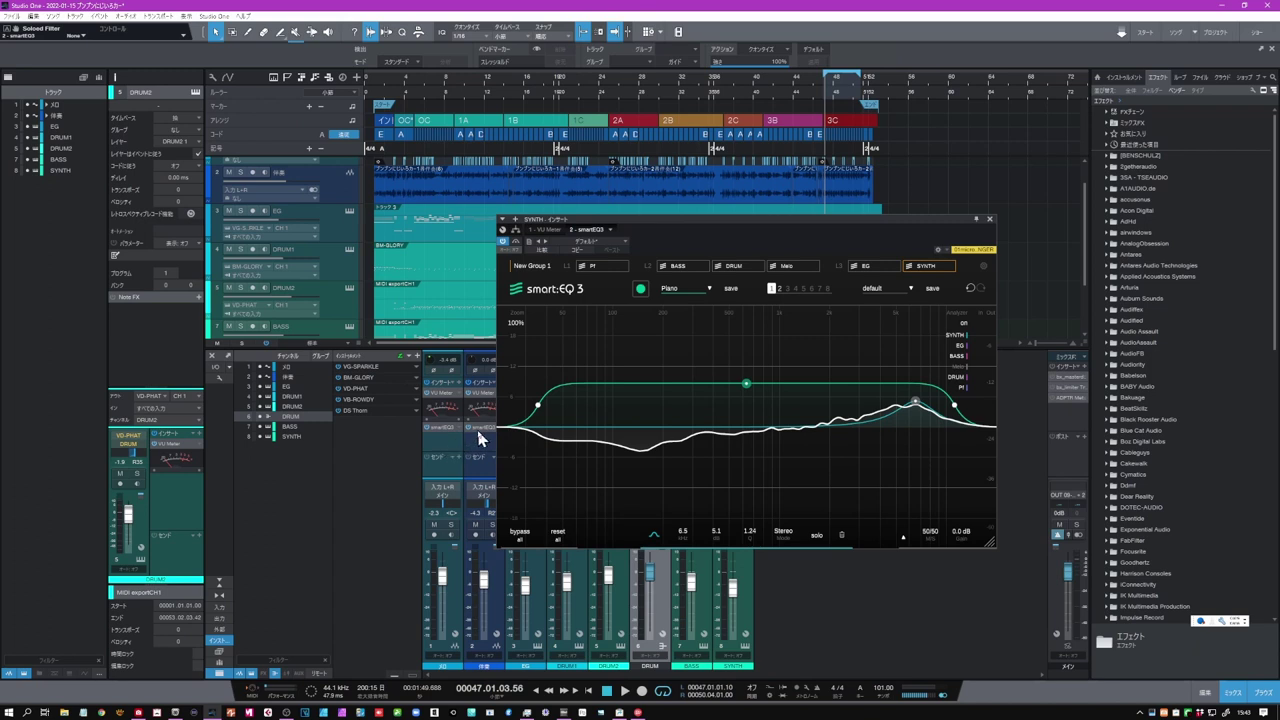
- Examine the smartEQ3 curves of the Pf and Melo channels and return to the SYNTH channel's smartEQ3
left_click(479, 438)
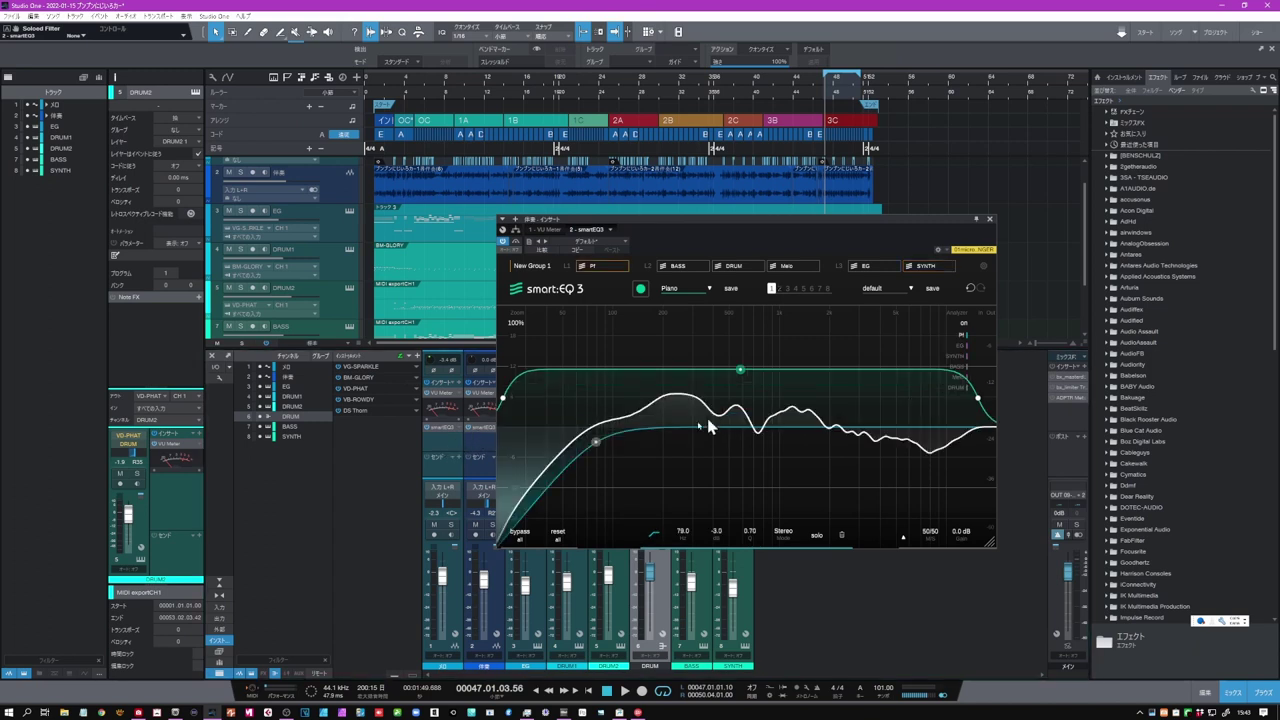
left_click(444, 429)
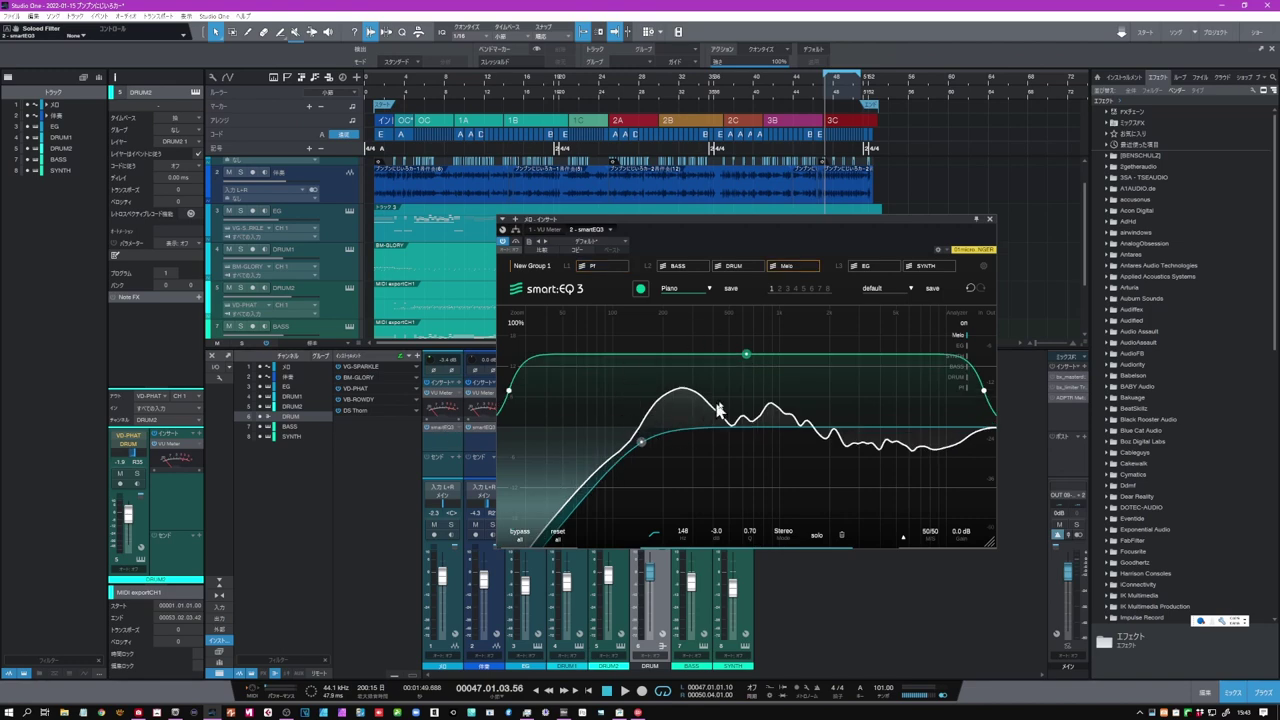
left_click(925, 266)
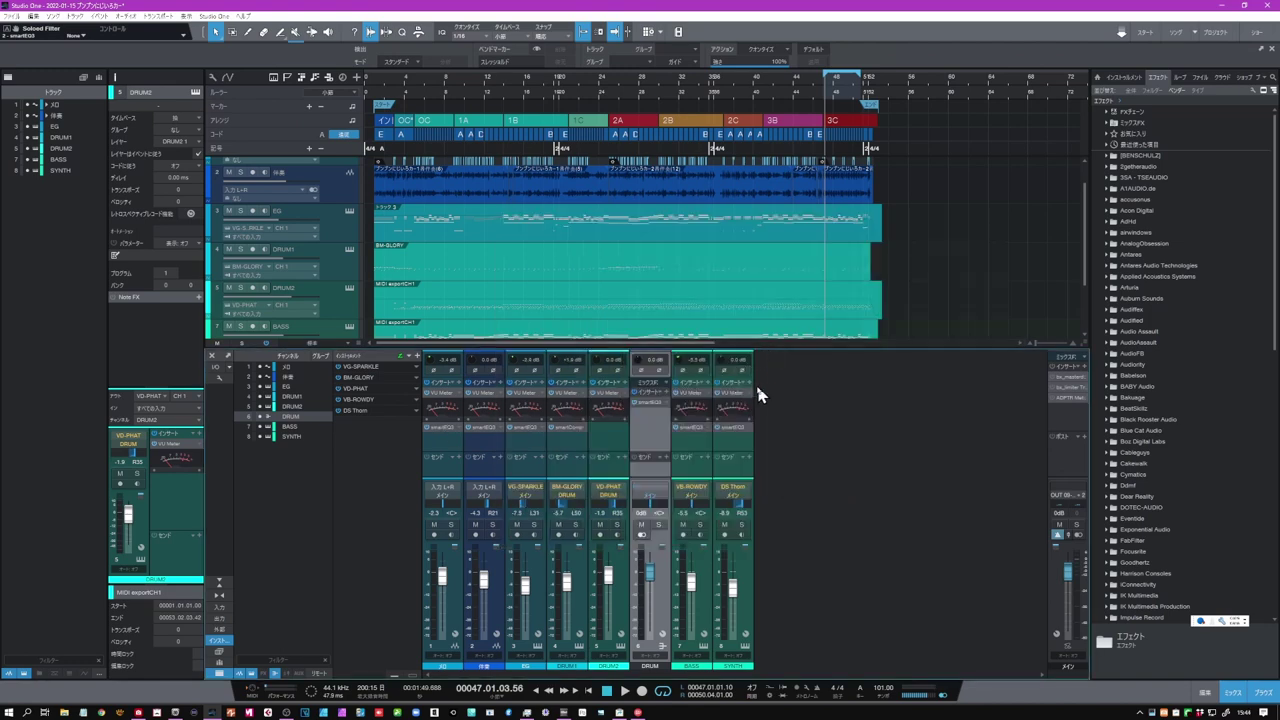
left_click(727, 430)
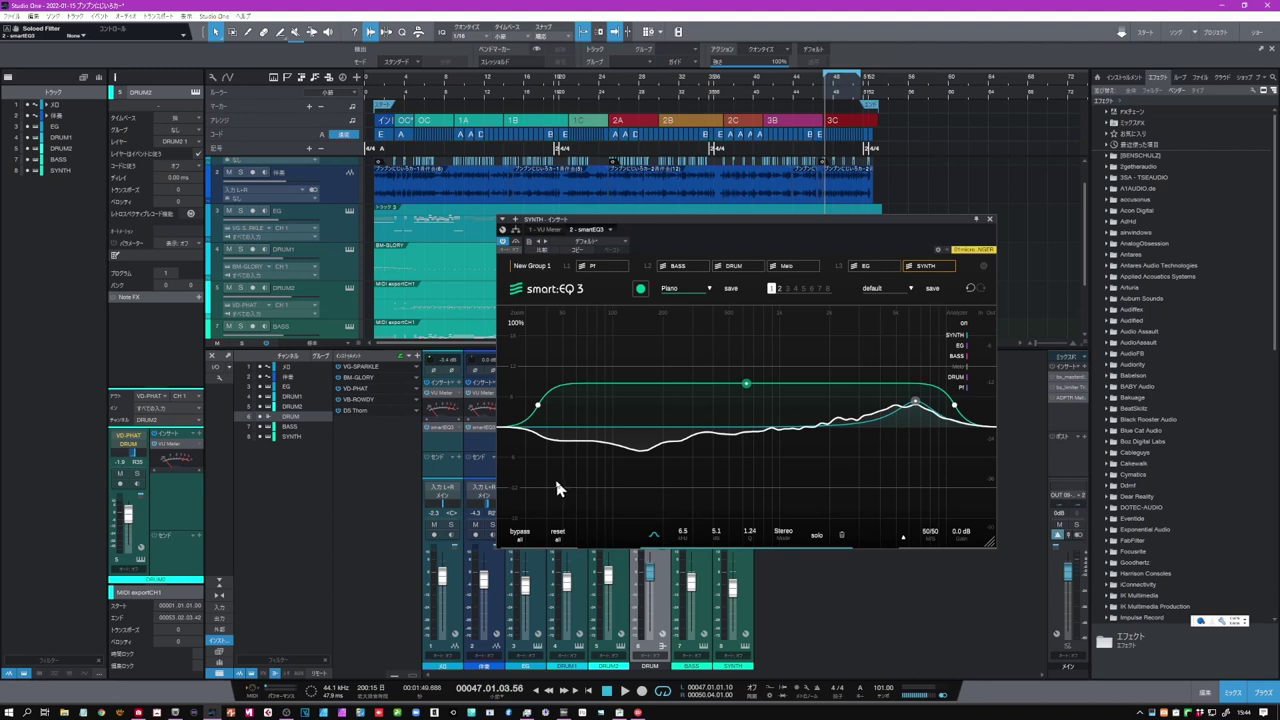
- Add a 2.7 dB bell boost at 406 Hz with Q 0.70 to SYNTH's smartEQ3 during playback, and stop playback
left_click(622, 693)
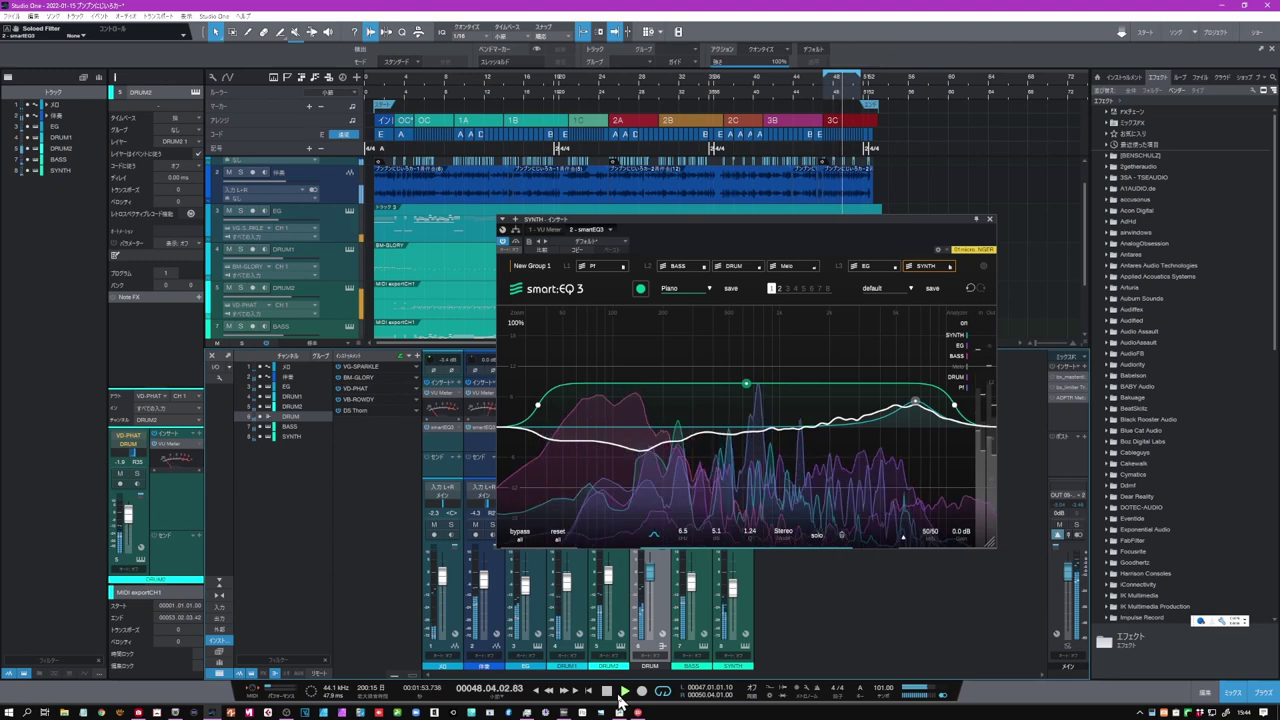
double_click(614, 430)
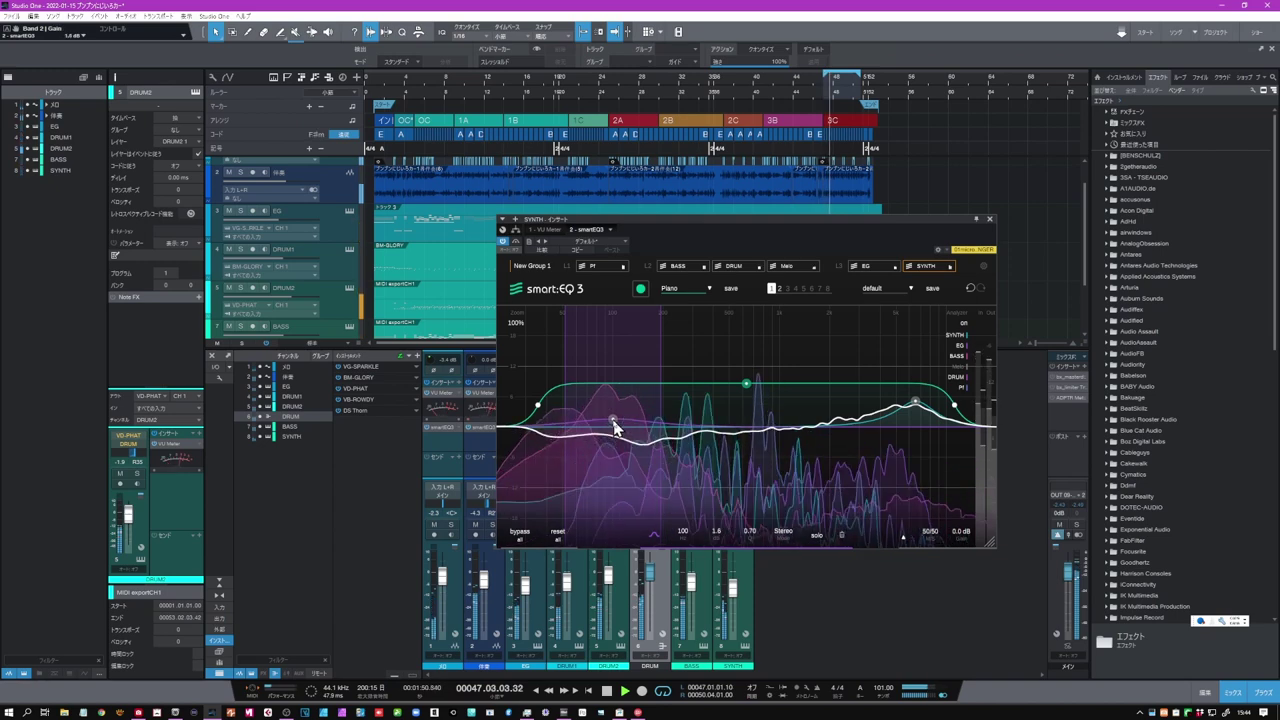
left_click_drag(613, 423, 716, 422)
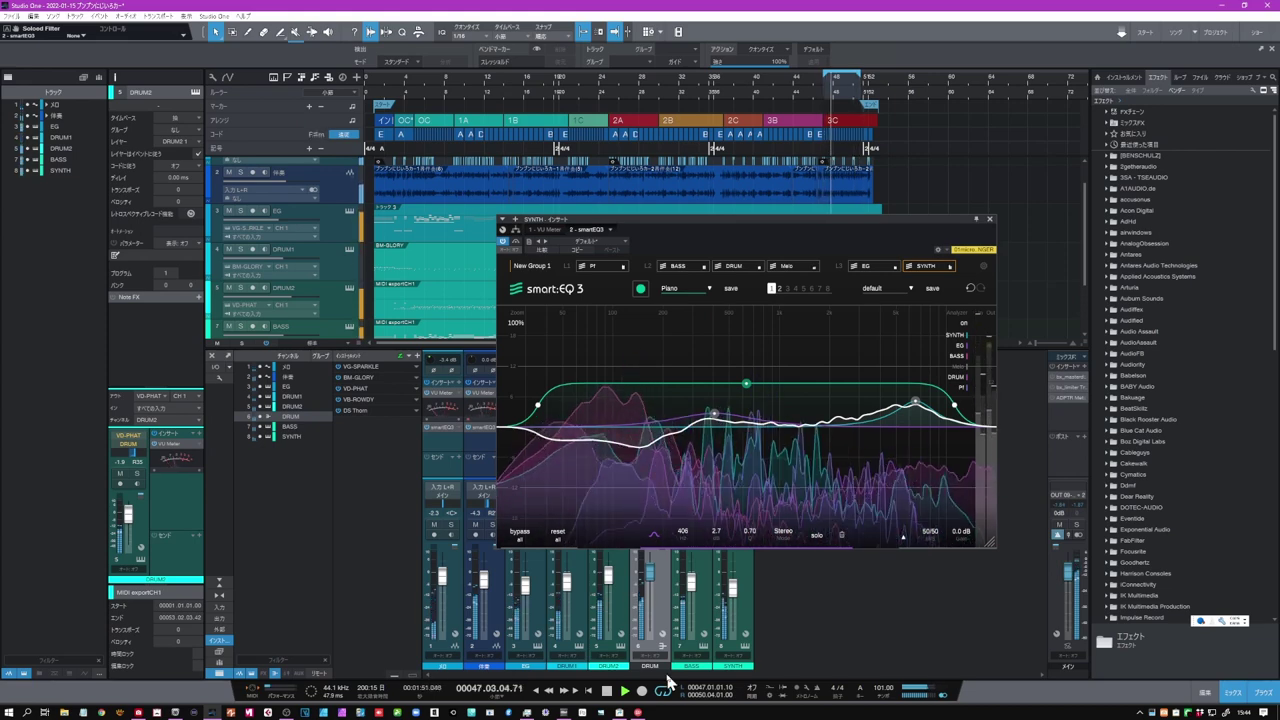
key("space")
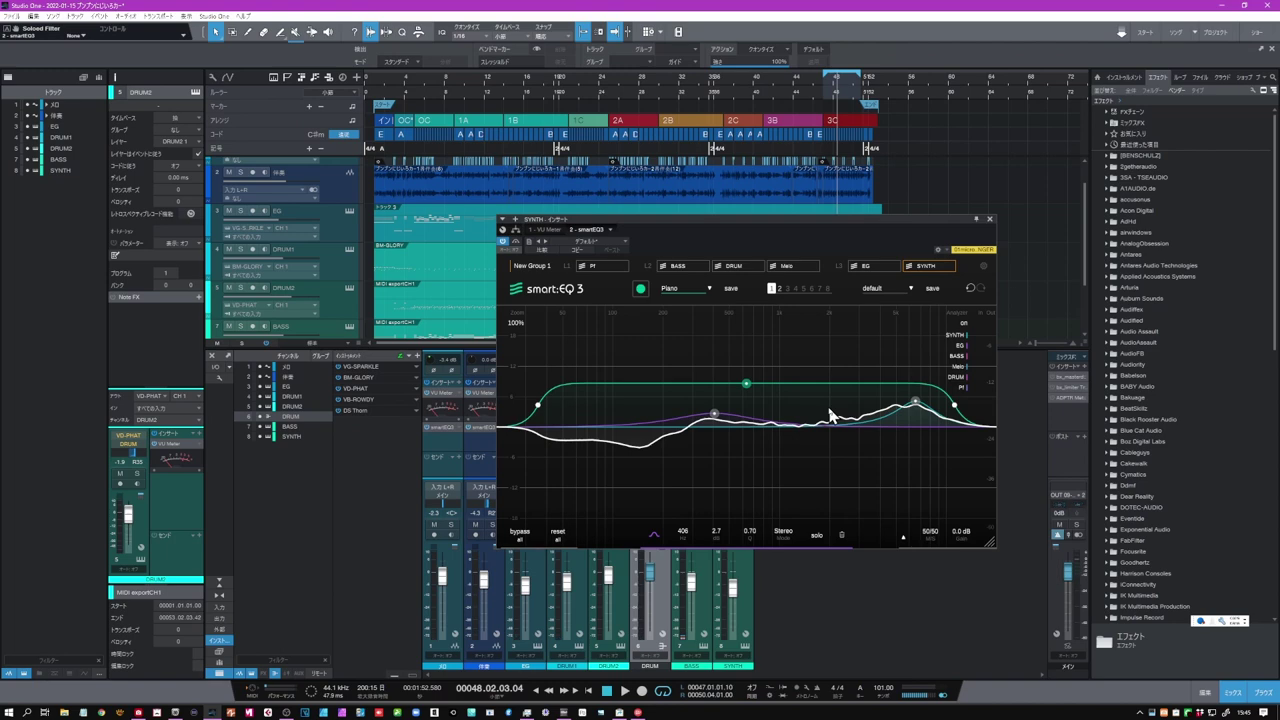
- During playback, switch from SYNTH's smartEQ3 to the Melo channel's, lower its smart filter strength to 51, and close it
key("space")
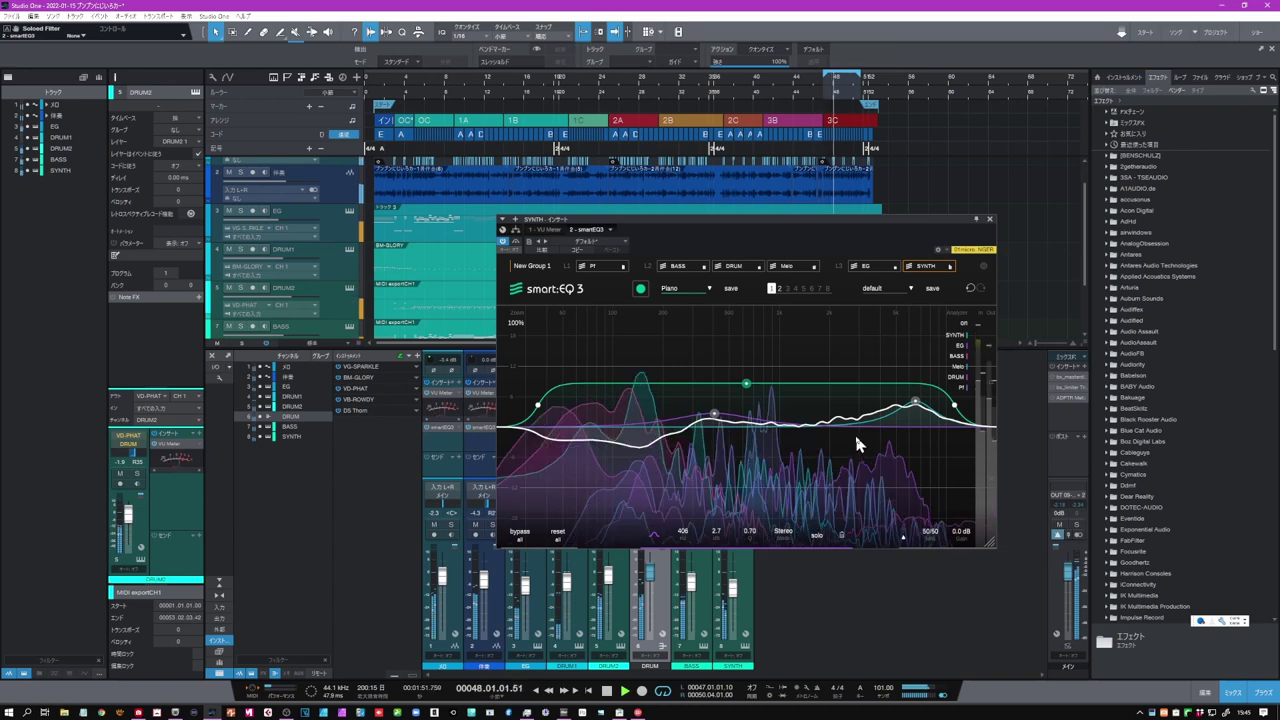
left_click(989, 219)
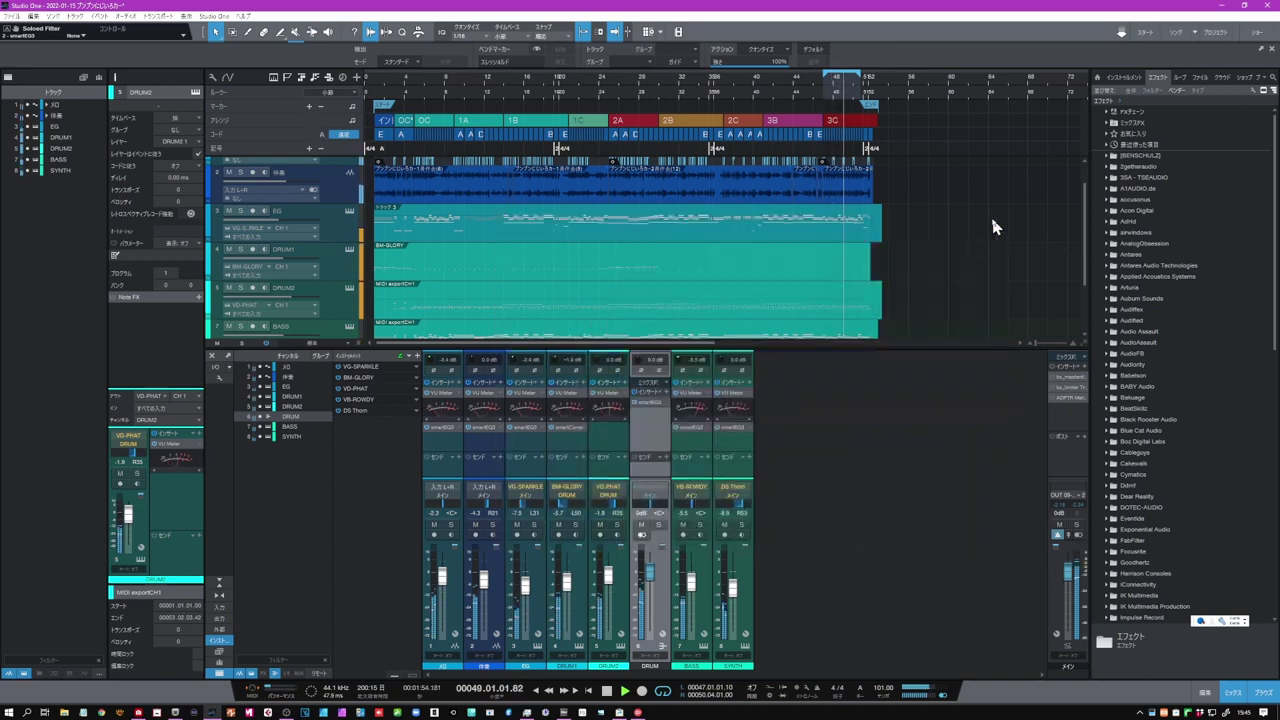
left_click(448, 437)
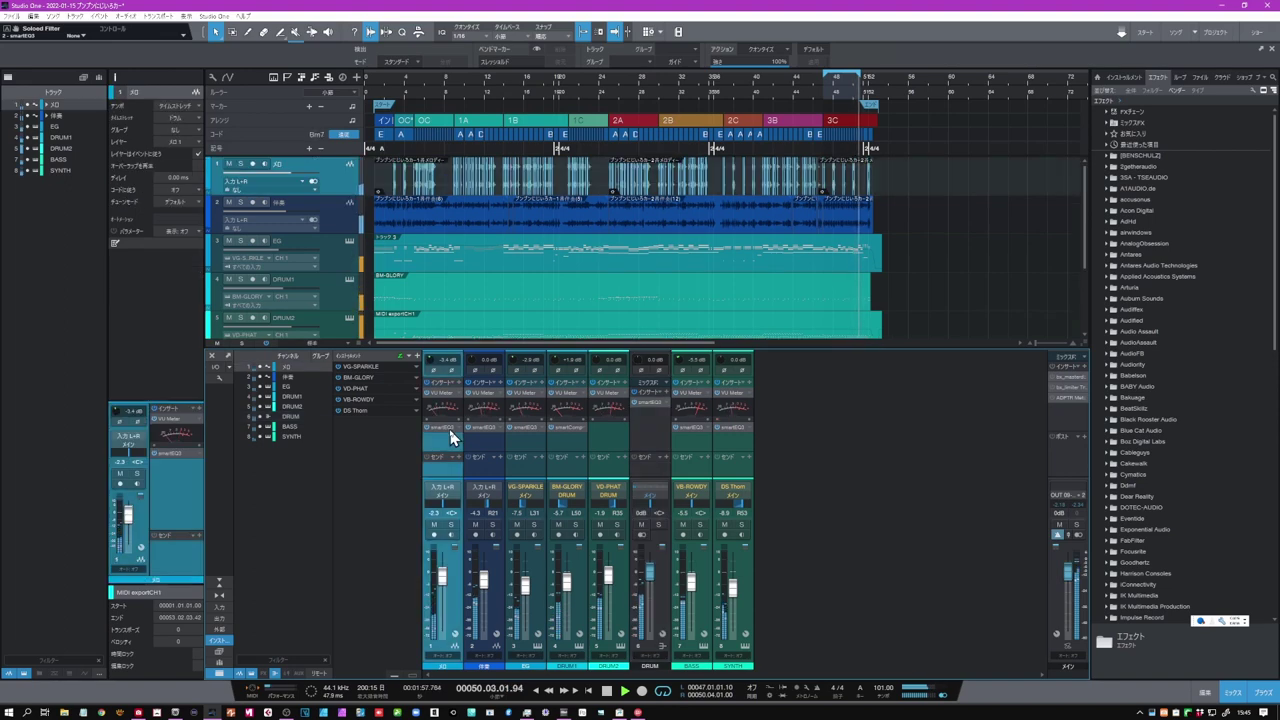
double_click(444, 437)
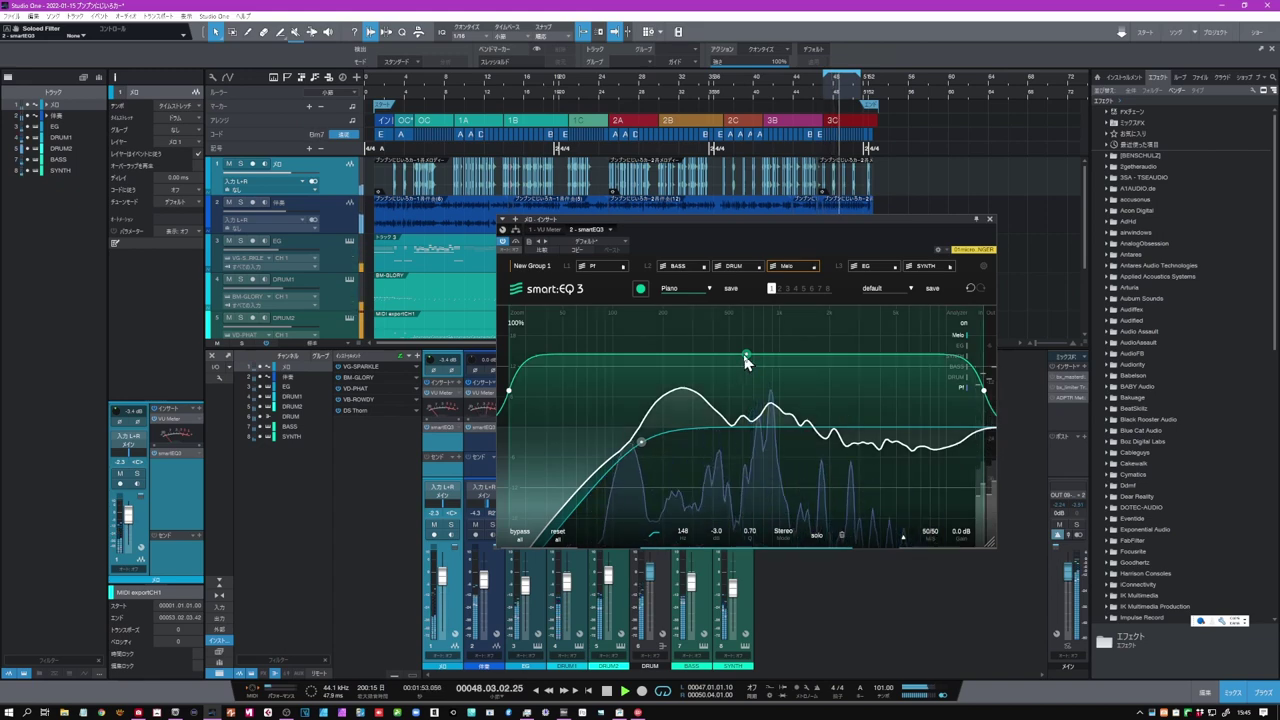
left_click_drag(748, 356, 745, 371)
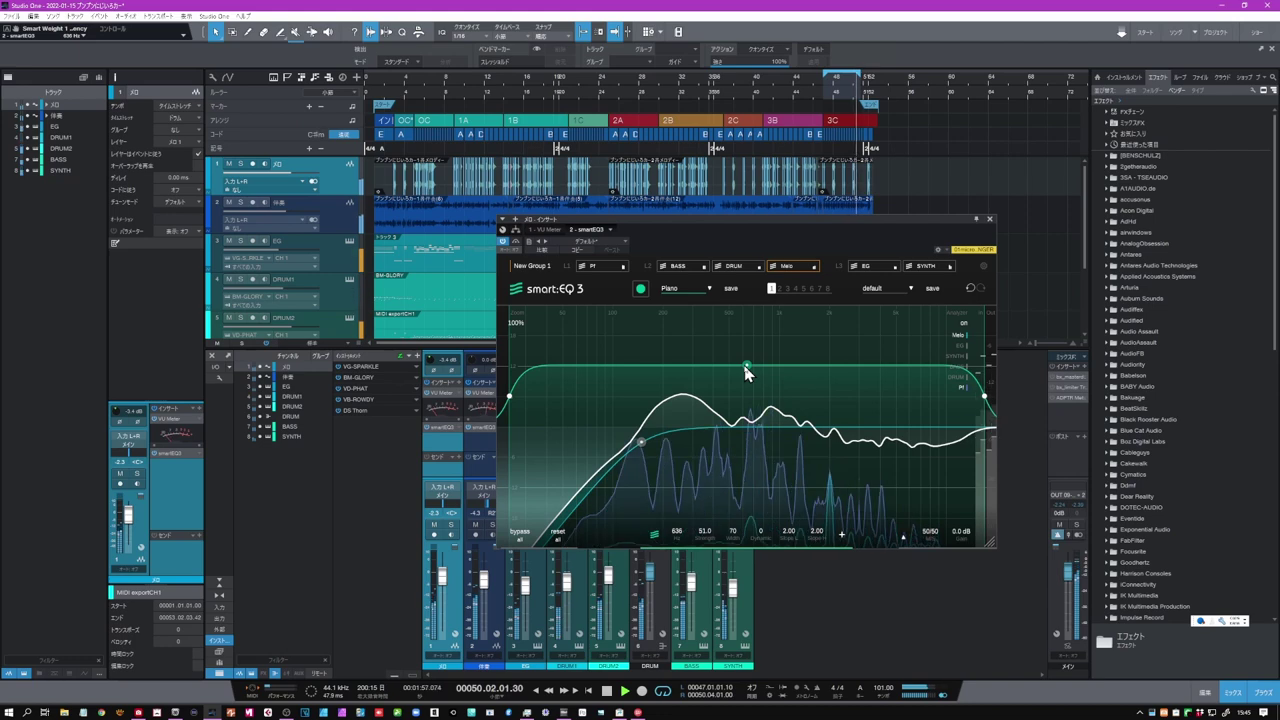
key("space")
left_click(989, 218)
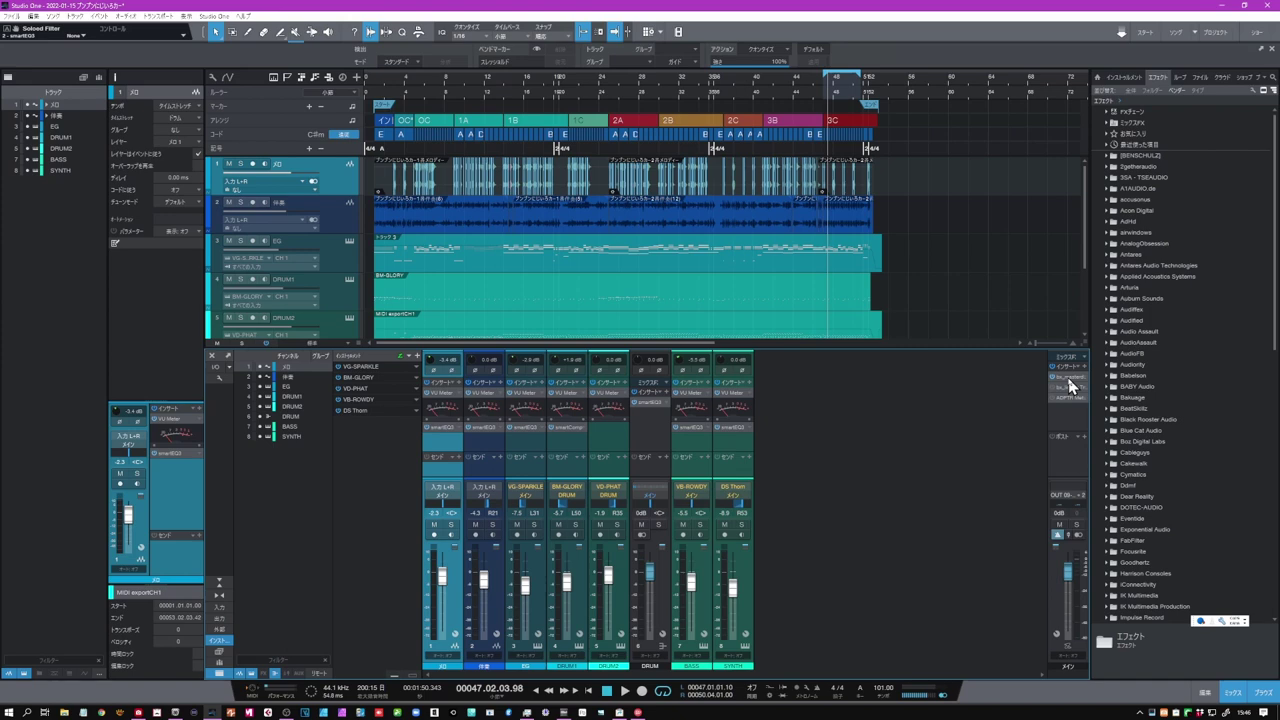
- Open bx_masterdesk on the main output and raise its Volume to 2.3 dB during playback
left_click(1068, 385)
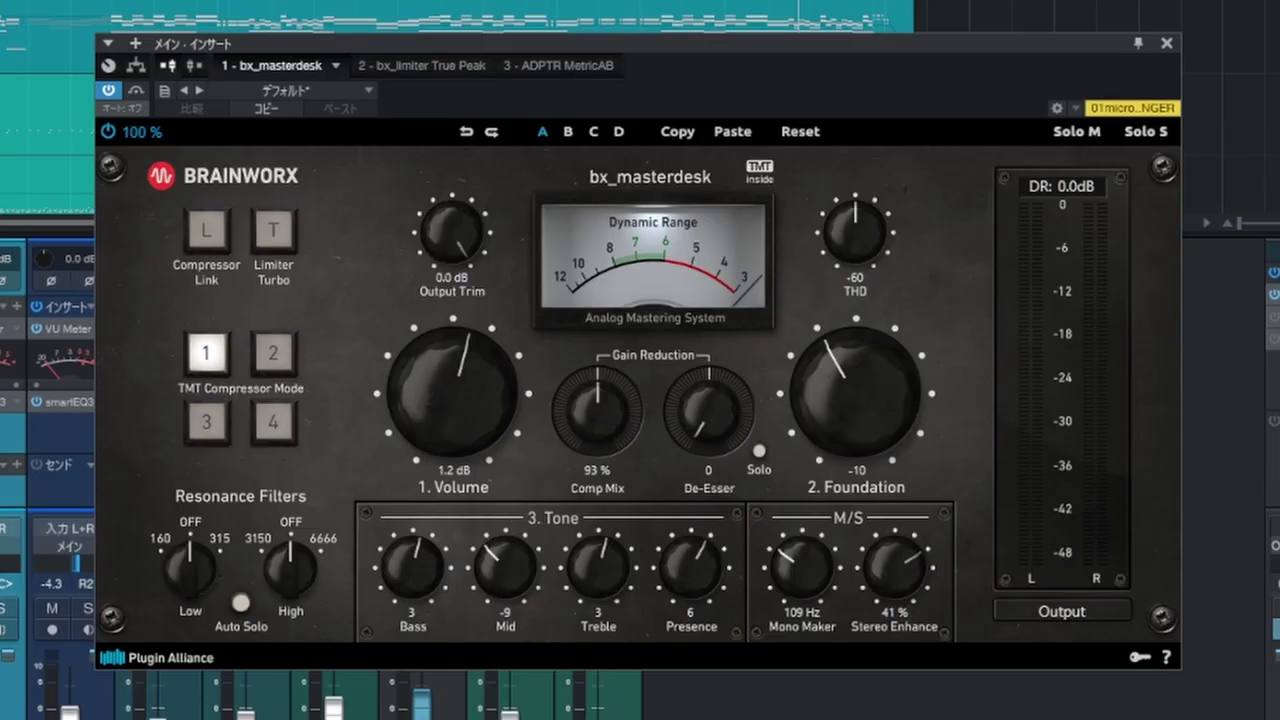
key("space")
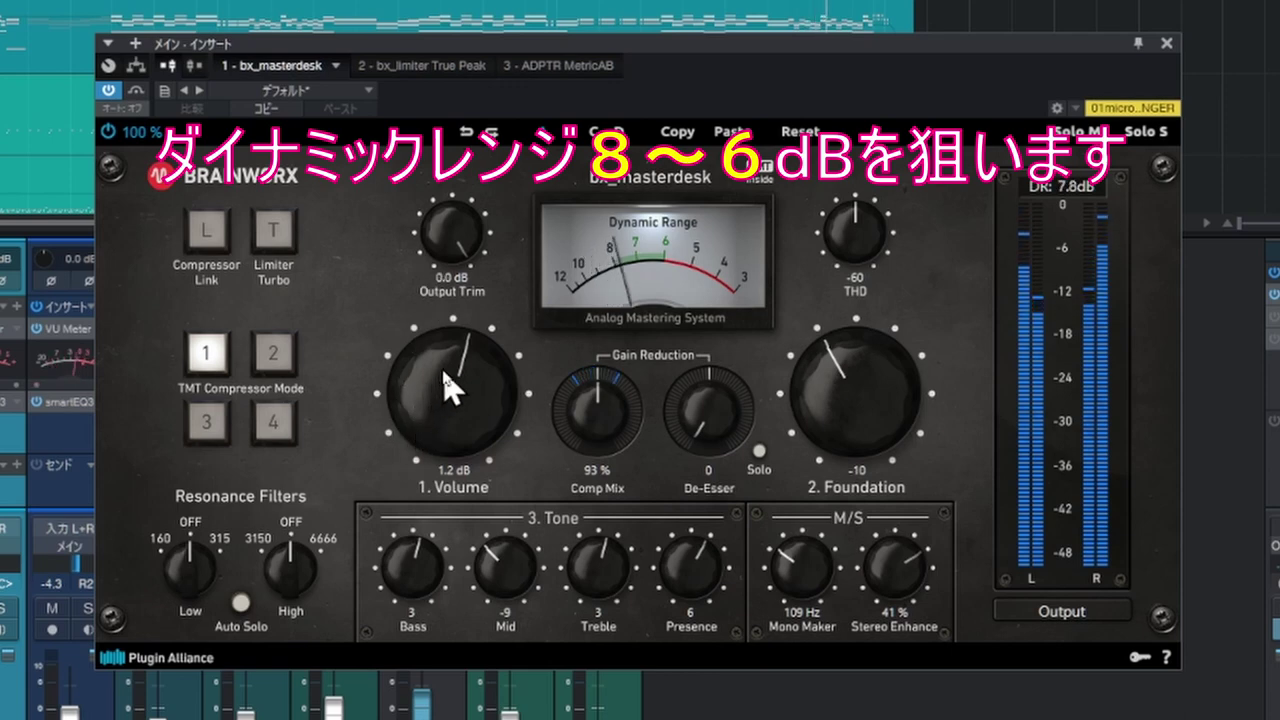
mouse_move(447, 385)
left_mouse_down()
mouse_move(443, 325)
mouse_move(437, 367)
left_mouse_up()
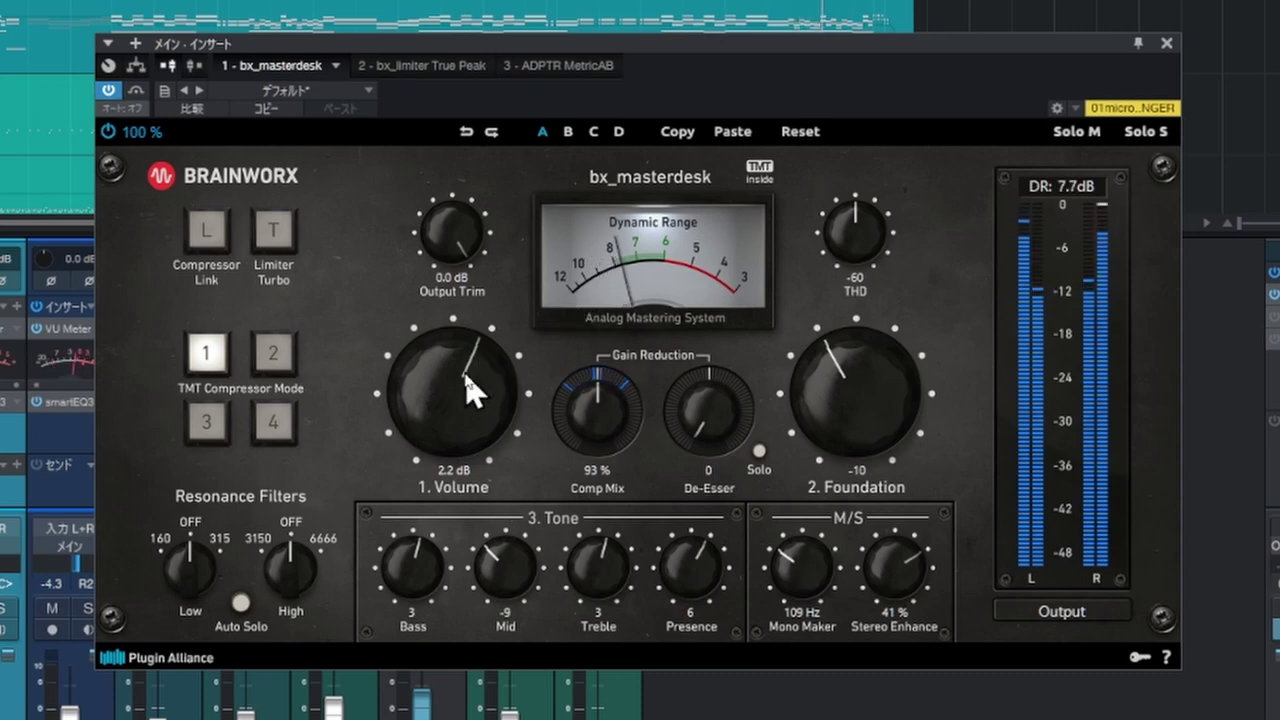
scroll(472, 392, "up", 1)
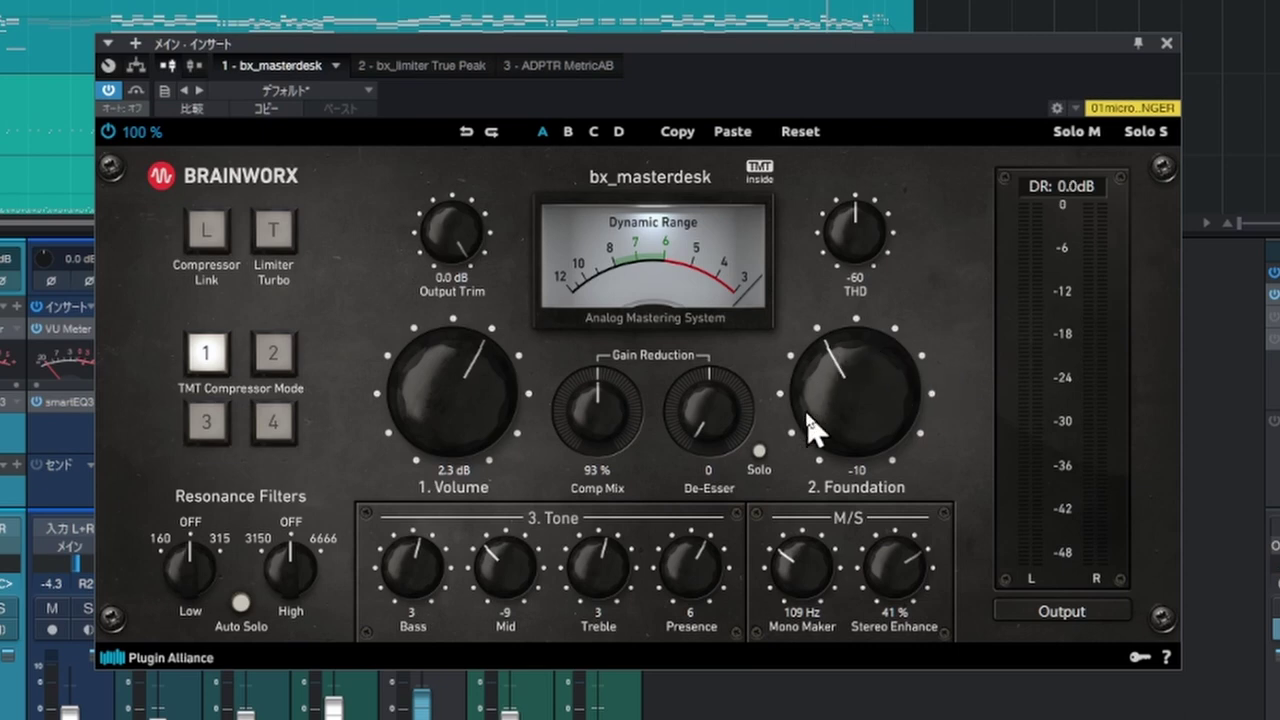
- Audition bx_masterdesk's Foundation at 18 during playback and return it to -10
key("space")
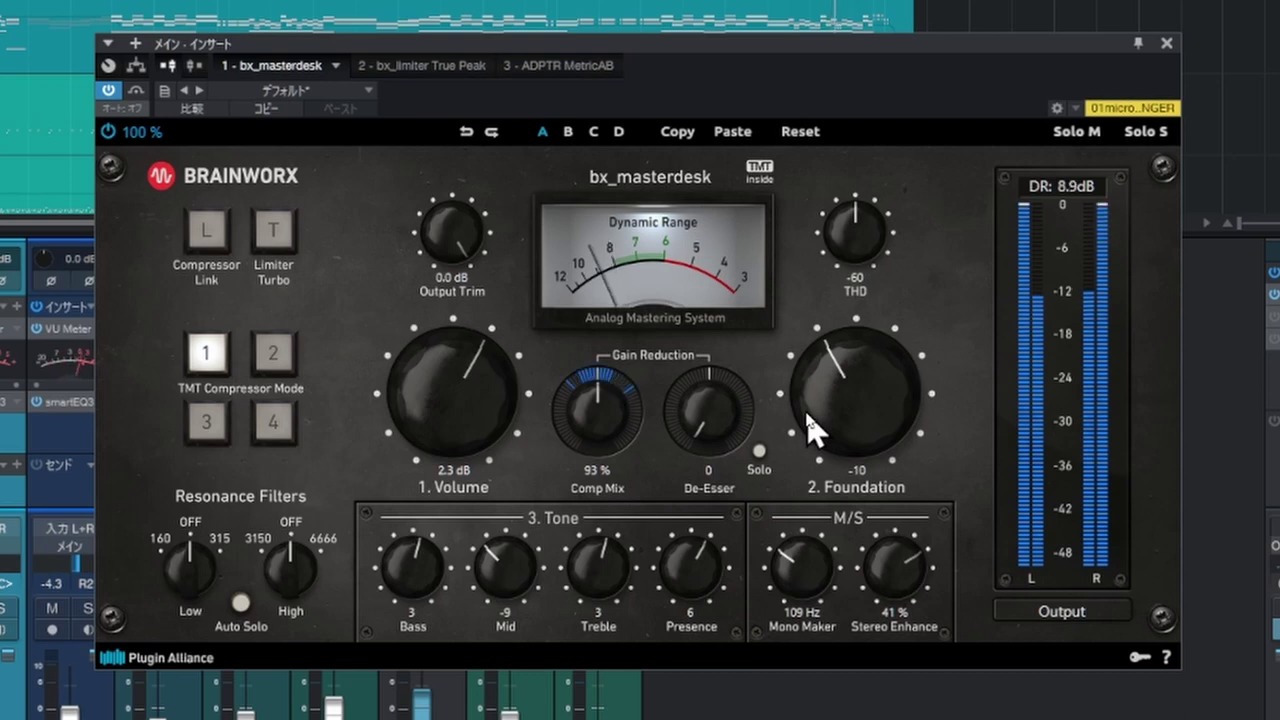
left_click_drag(828, 408, 851, 343)
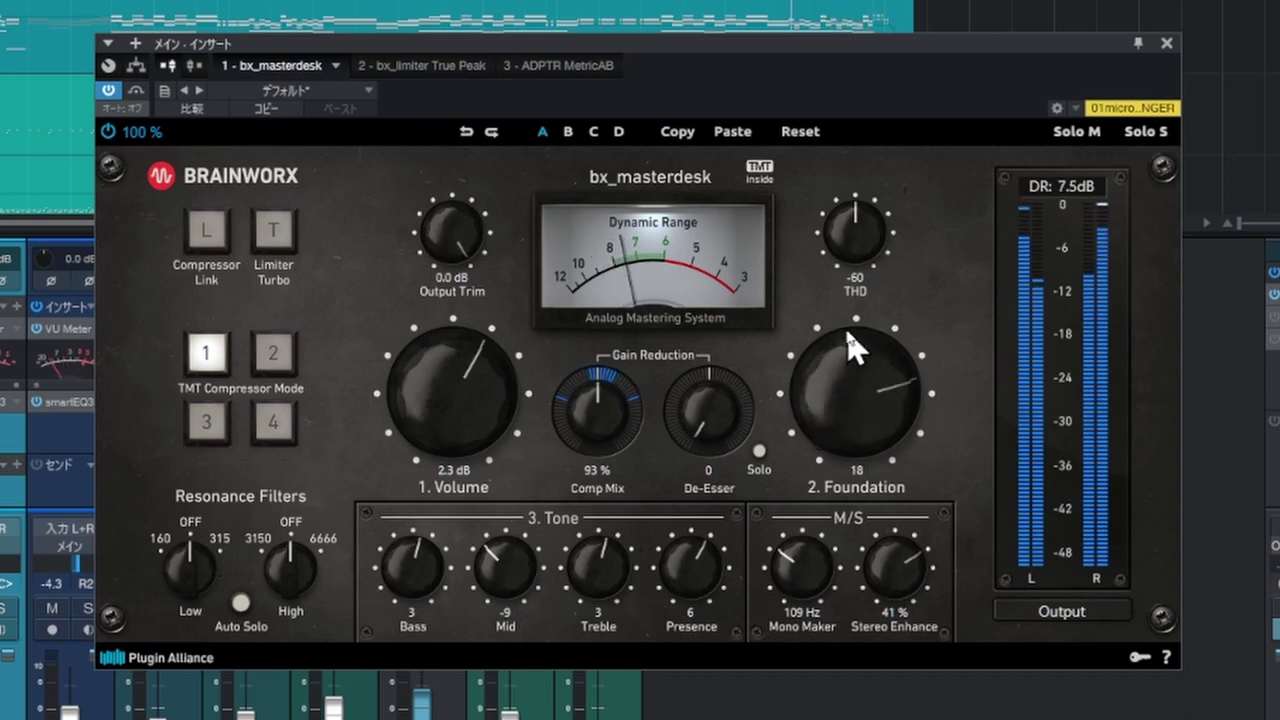
left_click_drag(848, 334, 810, 357)
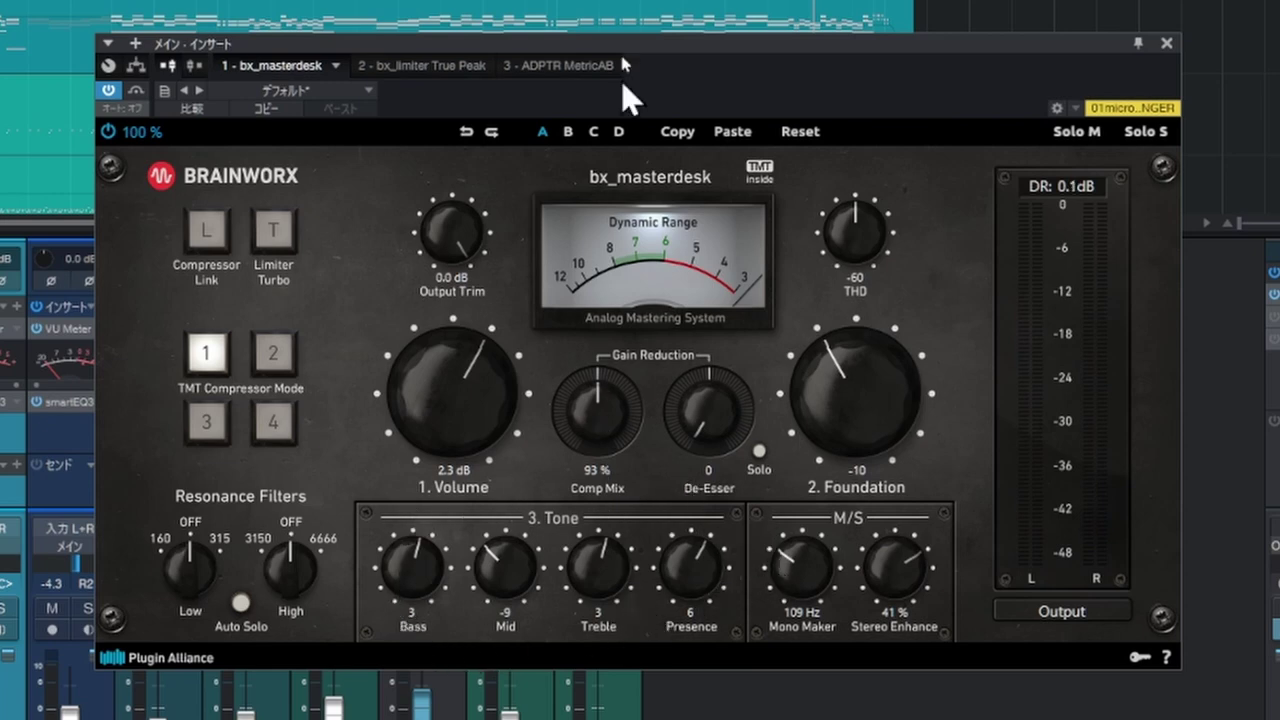
- Set bx_masterdesk's tone controls to Mid -13, Treble -1 and Presence 4 while the loop plays
key("space")
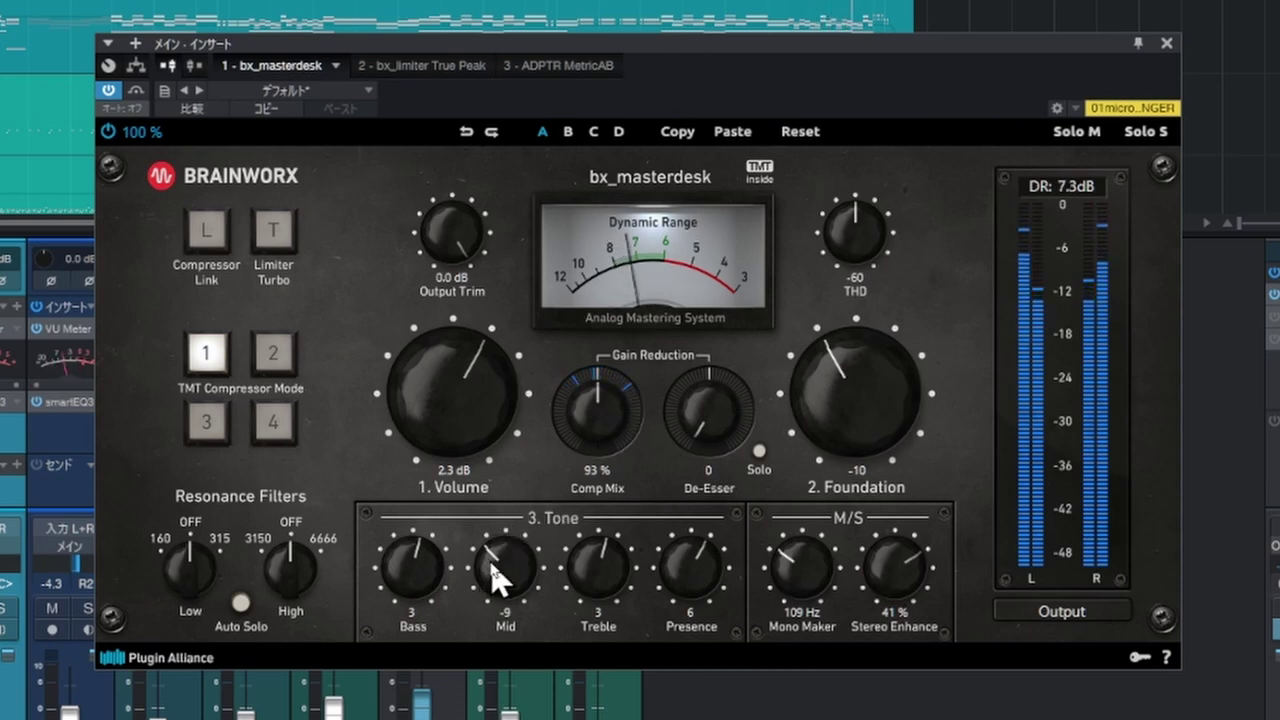
left_click_drag(494, 573, 490, 585)
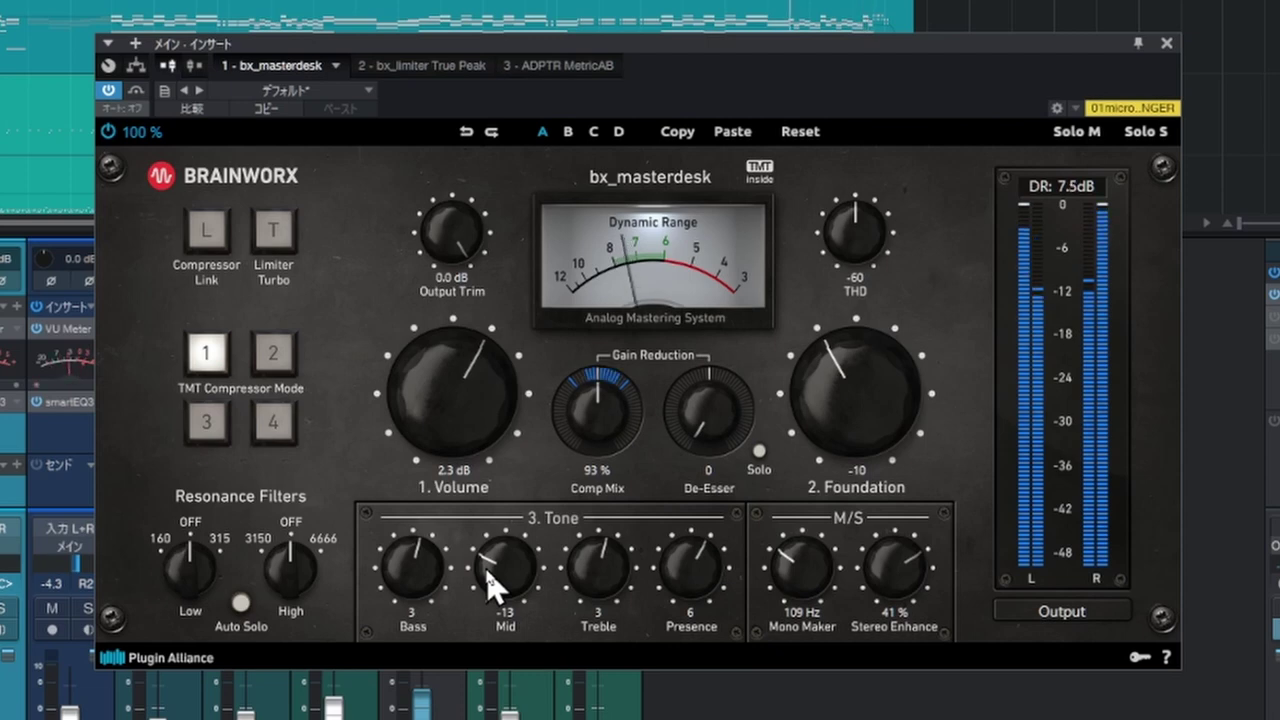
left_click_drag(588, 583, 589, 592)
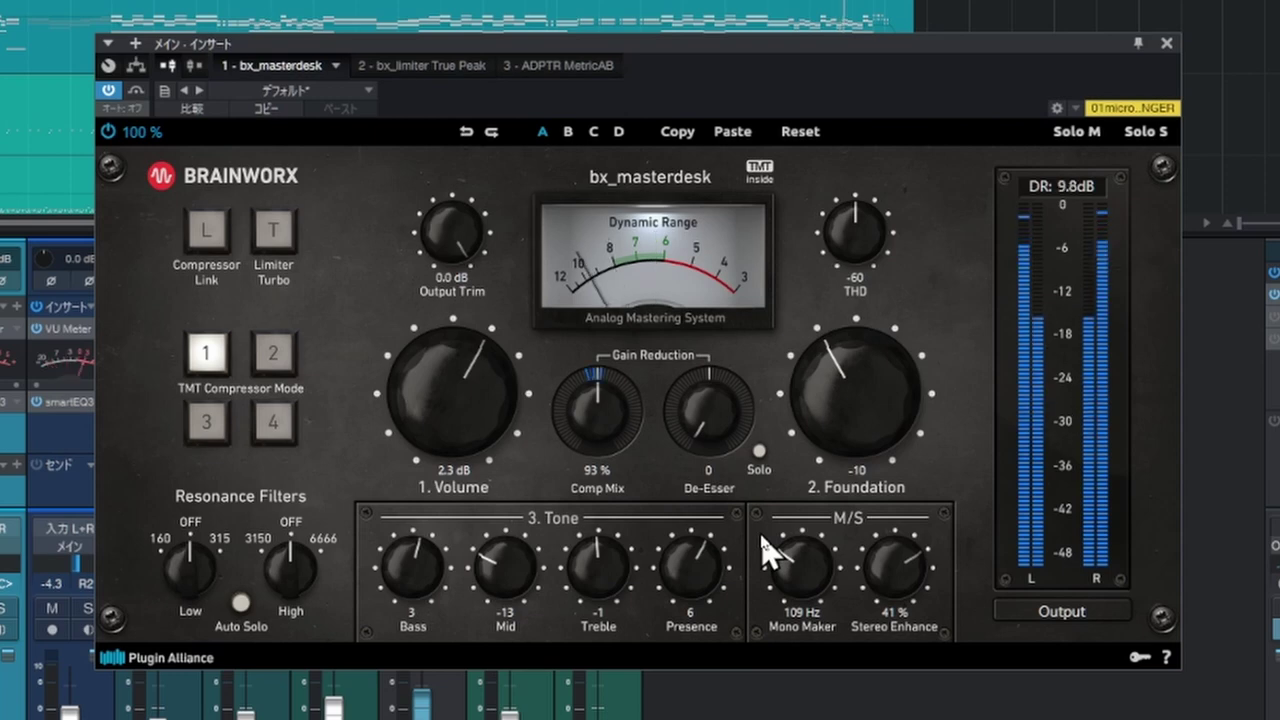
left_click_drag(697, 592, 687, 574)
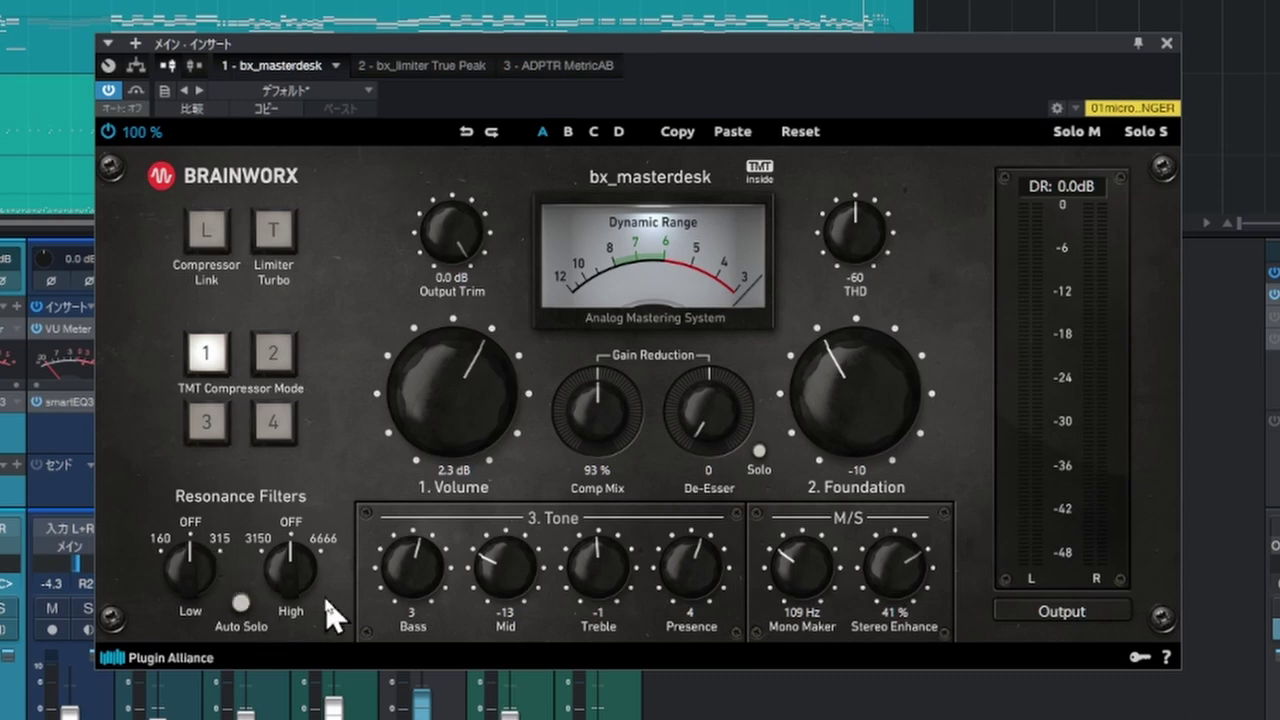
- Enable Auto Solo for the resonance filters and sweep the Low filter during playback, returning it to OFF
left_click(240, 604)
key("space")
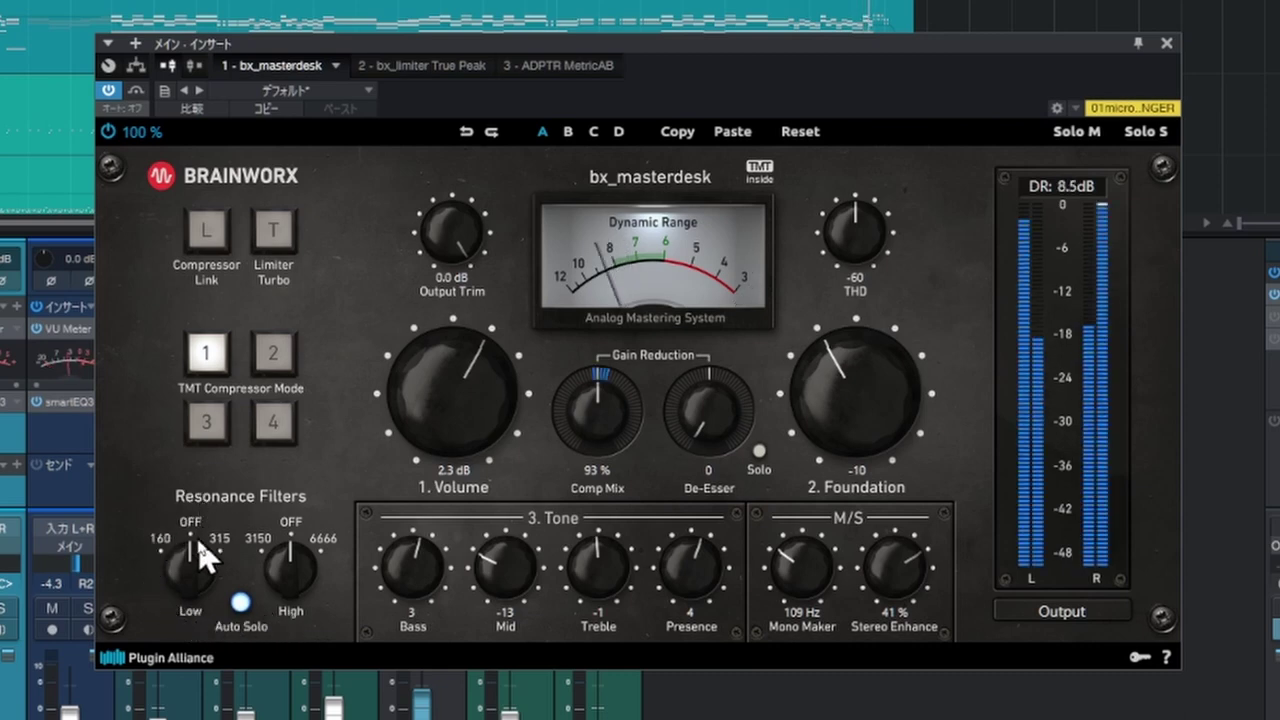
left_click_drag(199, 577, 220, 530)
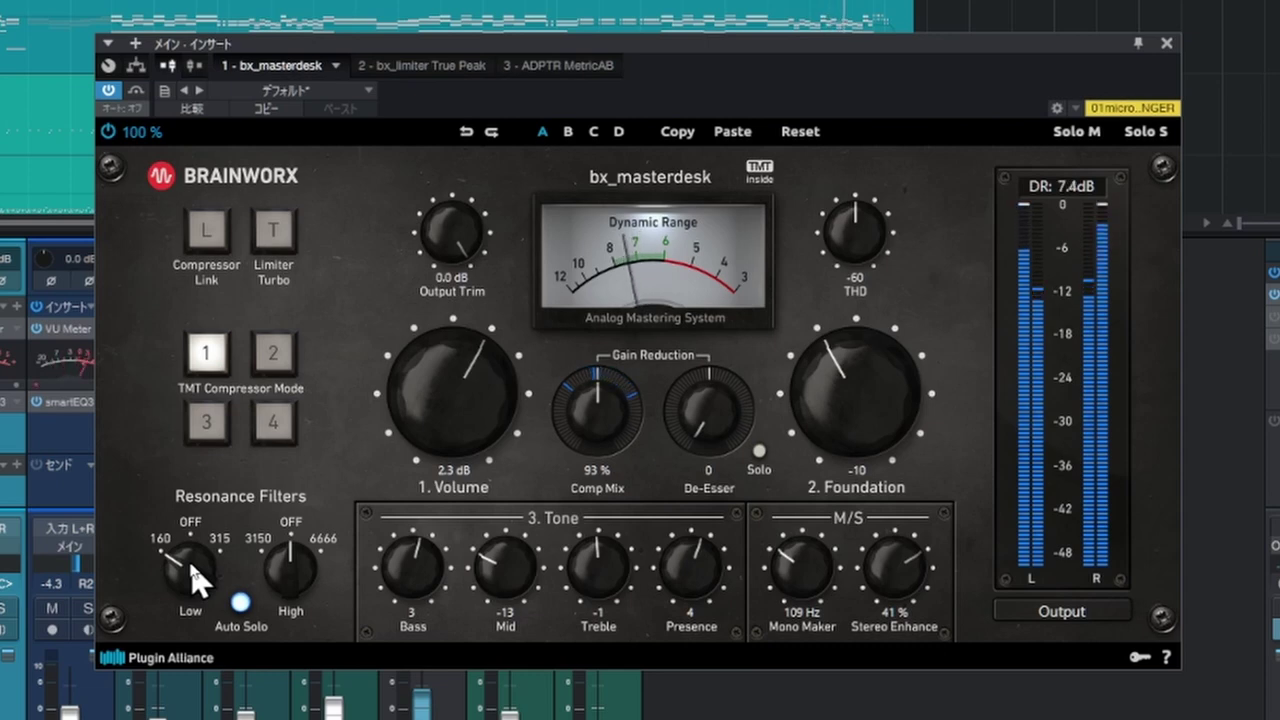
left_click_drag(191, 564, 198, 512)
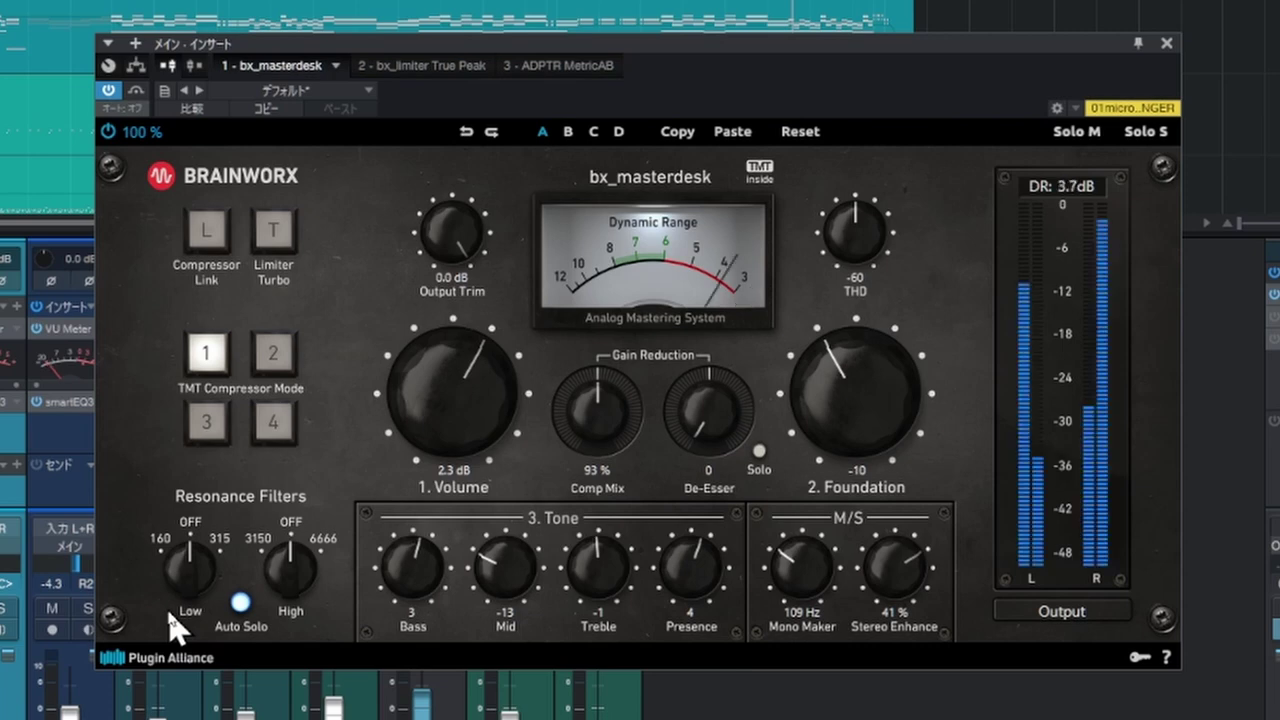
- Sweep the High resonance filter up towards 6666 and settle it at about 3150
left_click_drag(297, 580, 320, 500)
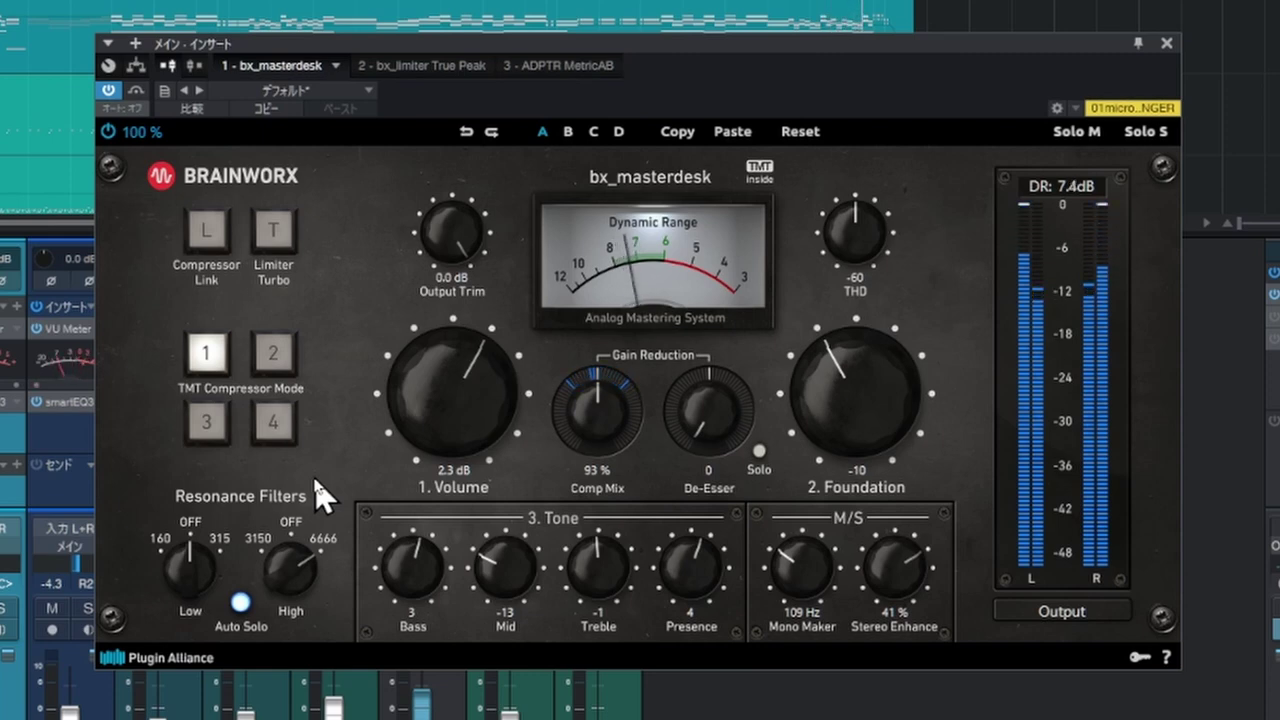
left_click_drag(283, 575, 250, 700)
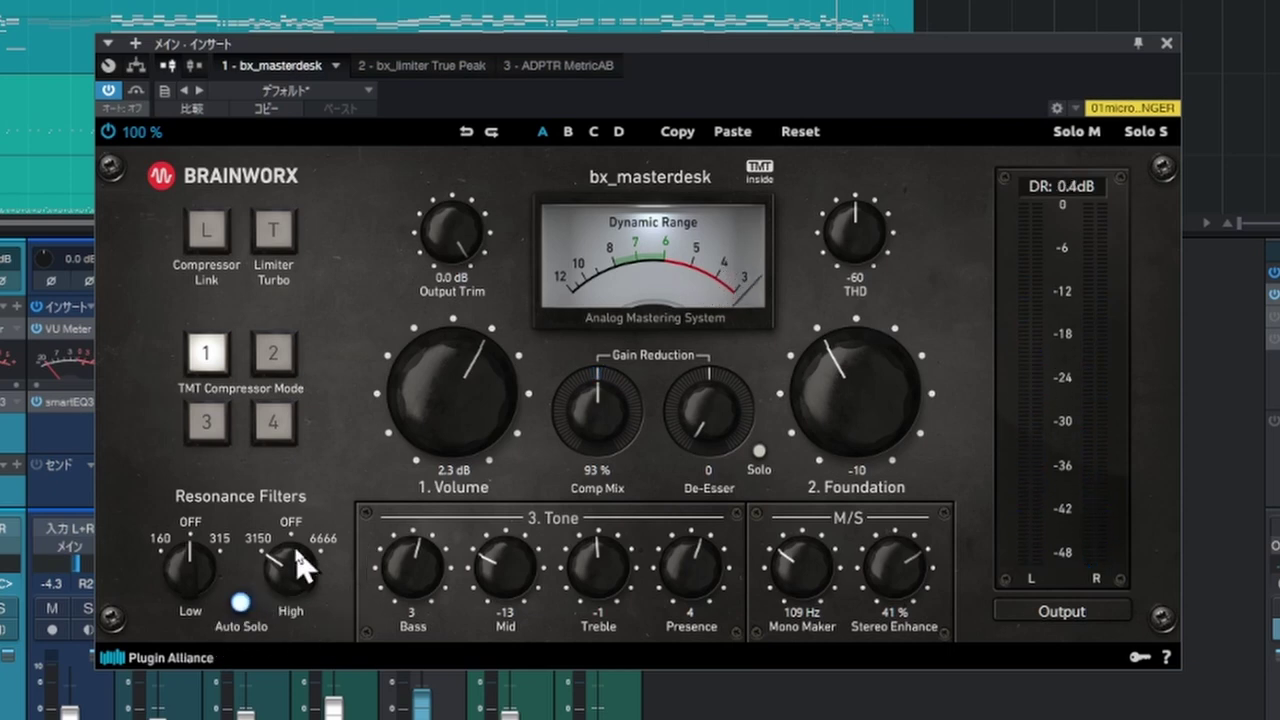
left_click(238, 600)
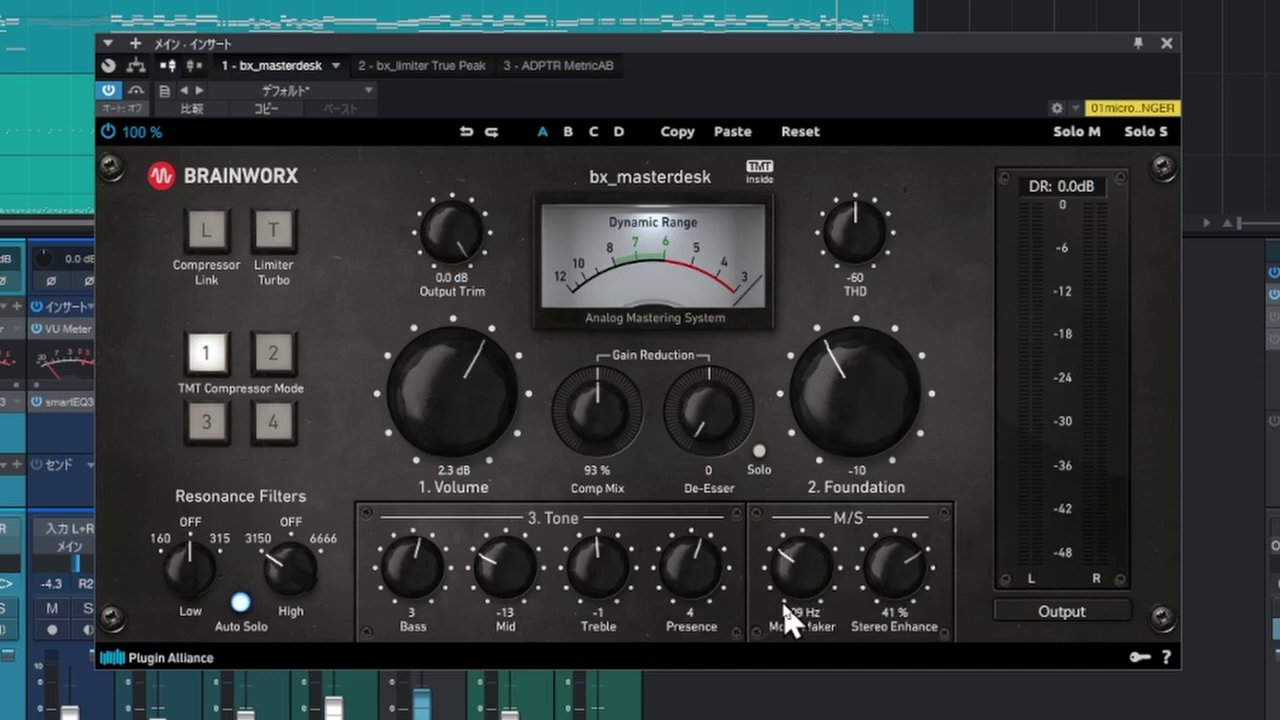
- Set Mono Maker to 122 Hz, then audition narrow and wide Stereo Enhance amounts during playback and set it to 26 %
key("space")
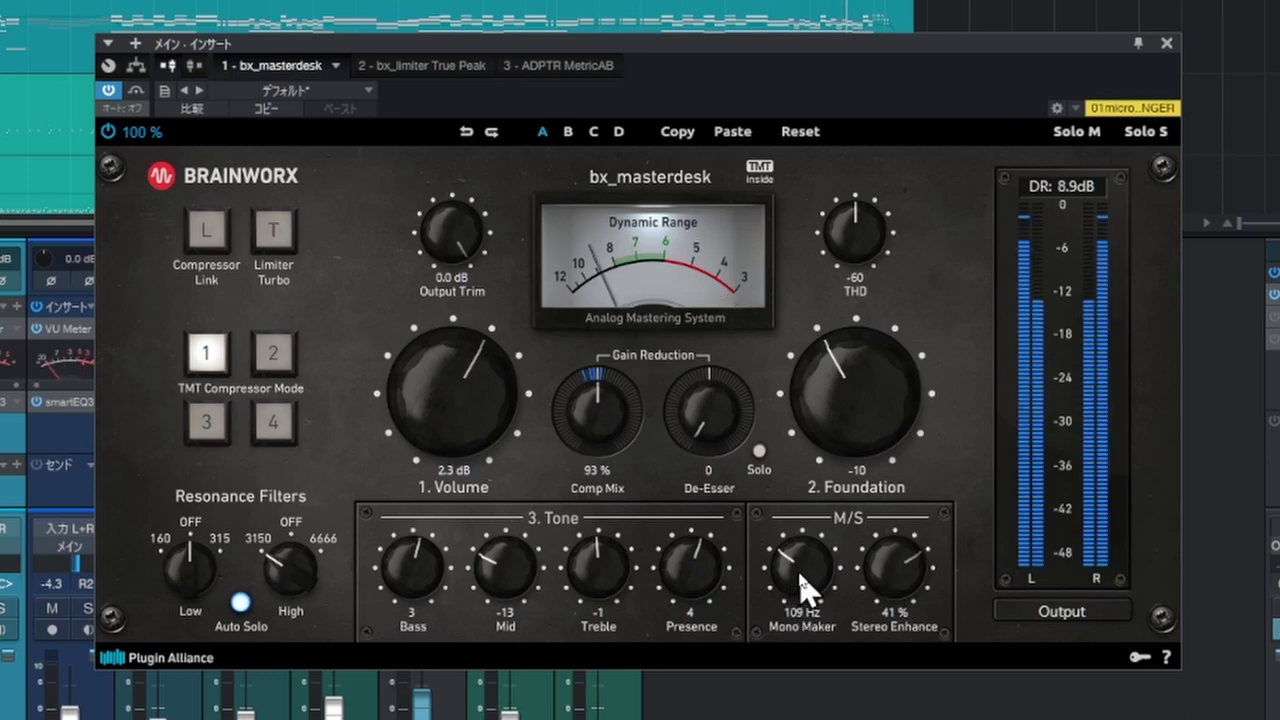
left_click_drag(806, 586, 805, 579)
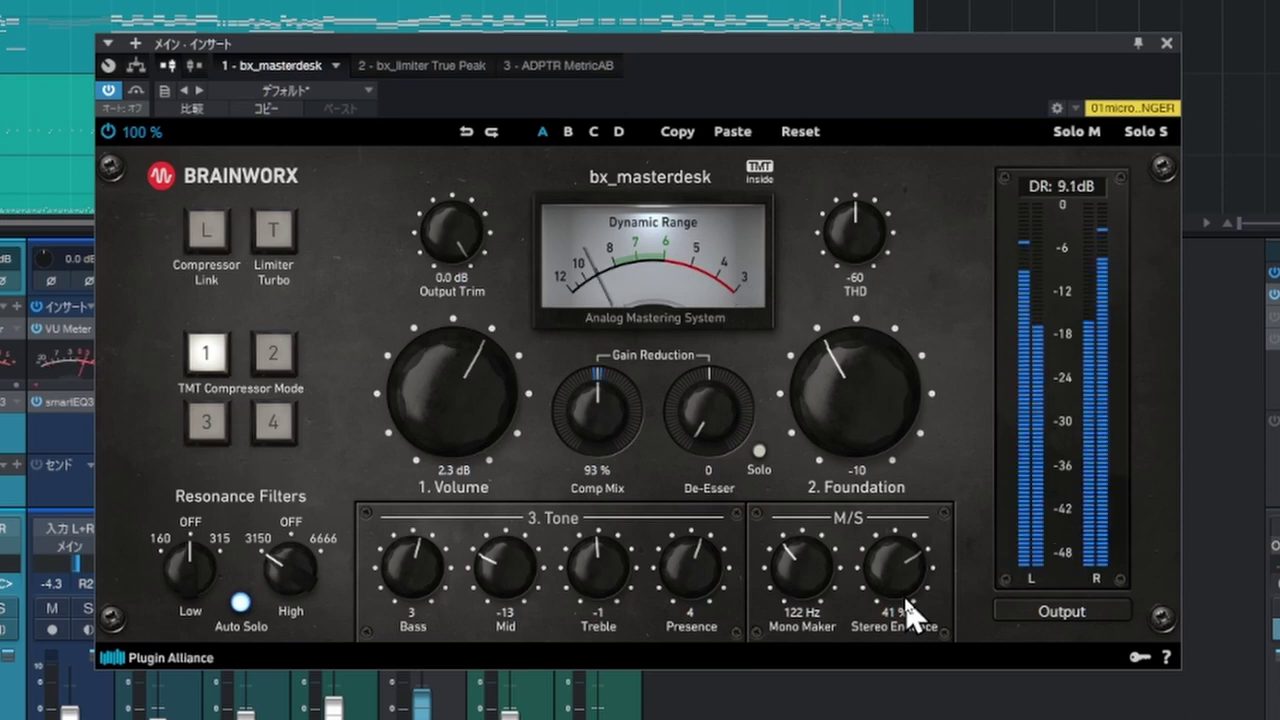
left_click_drag(908, 588, 856, 688)
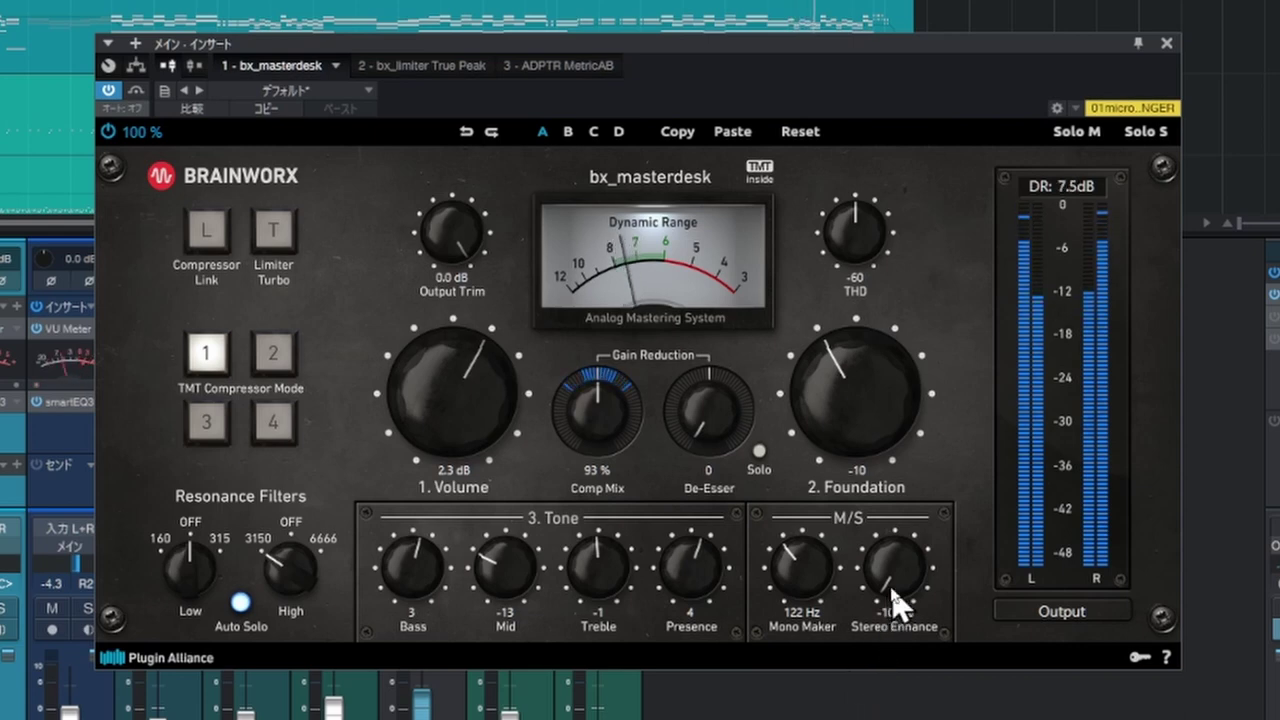
left_click_drag(891, 588, 928, 475)
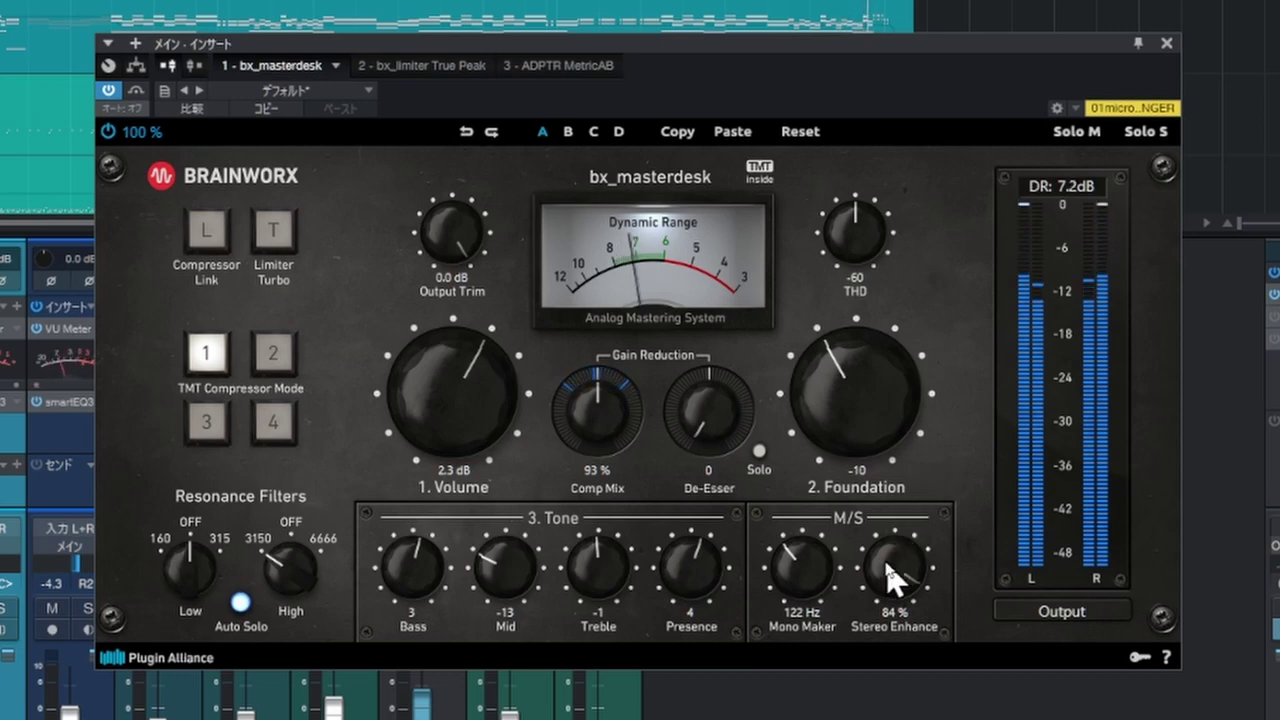
left_click_drag(882, 562, 866, 593)
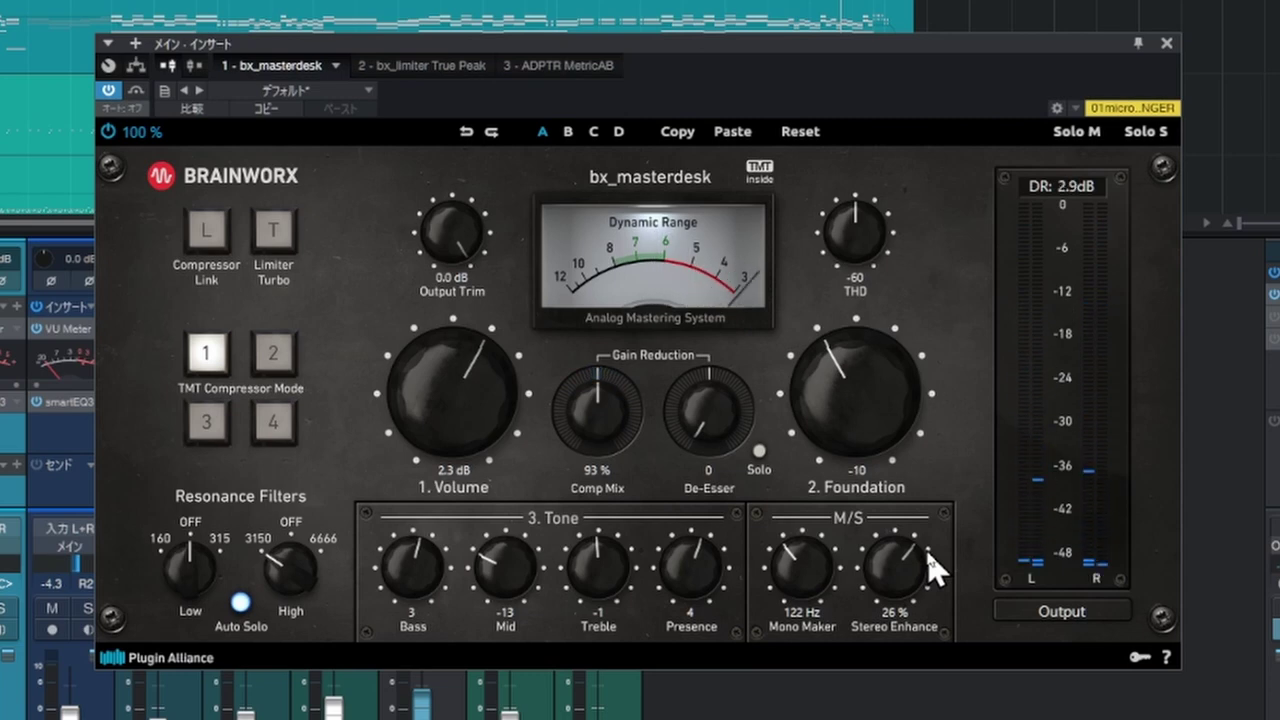
- Place bx_masterdesk beside the main output's bx_limiter True Peak and increase Stereo Enhance while watching the correlation meter during playback
left_click_drag(973, 44, 522, 107)
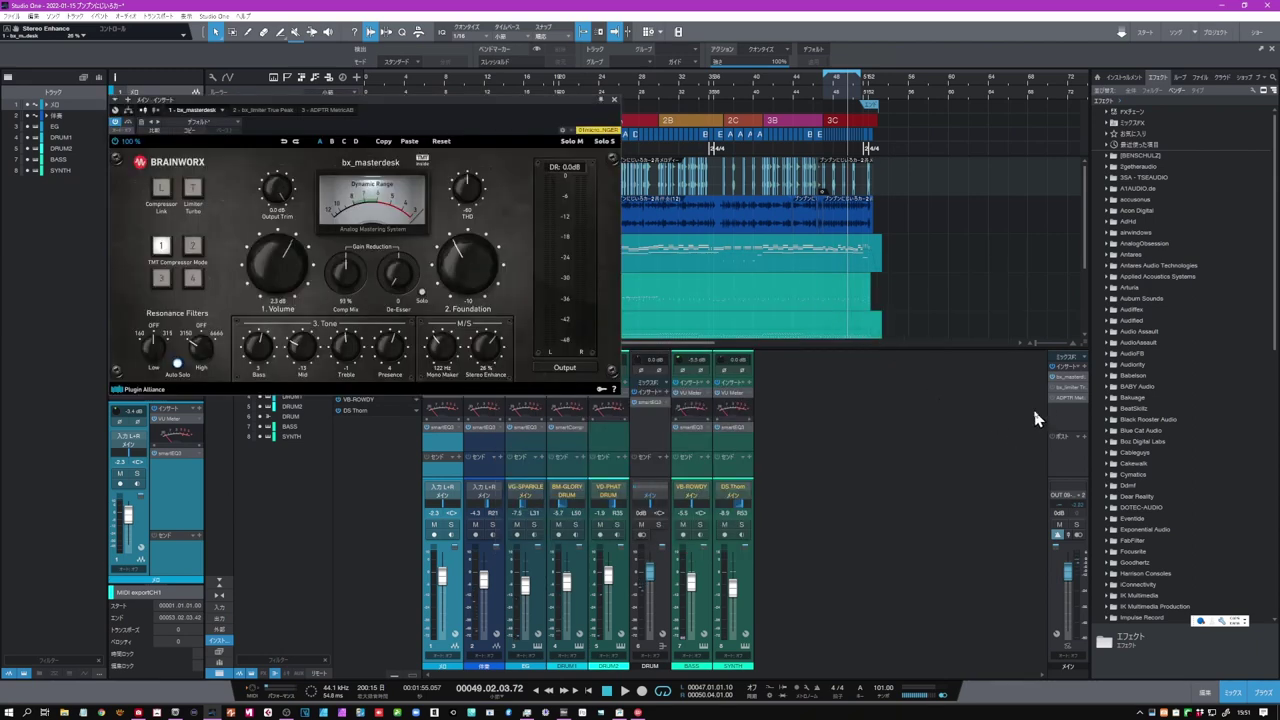
left_click(1052, 388)
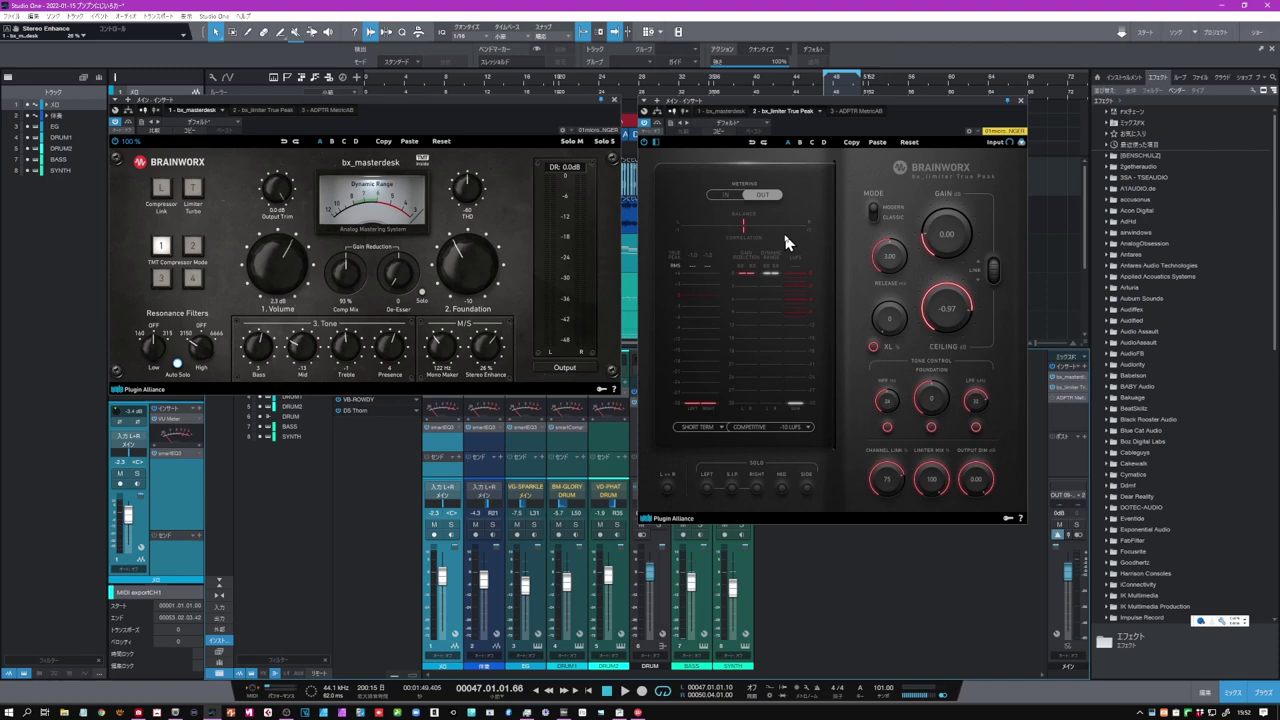
left_click(625, 691)
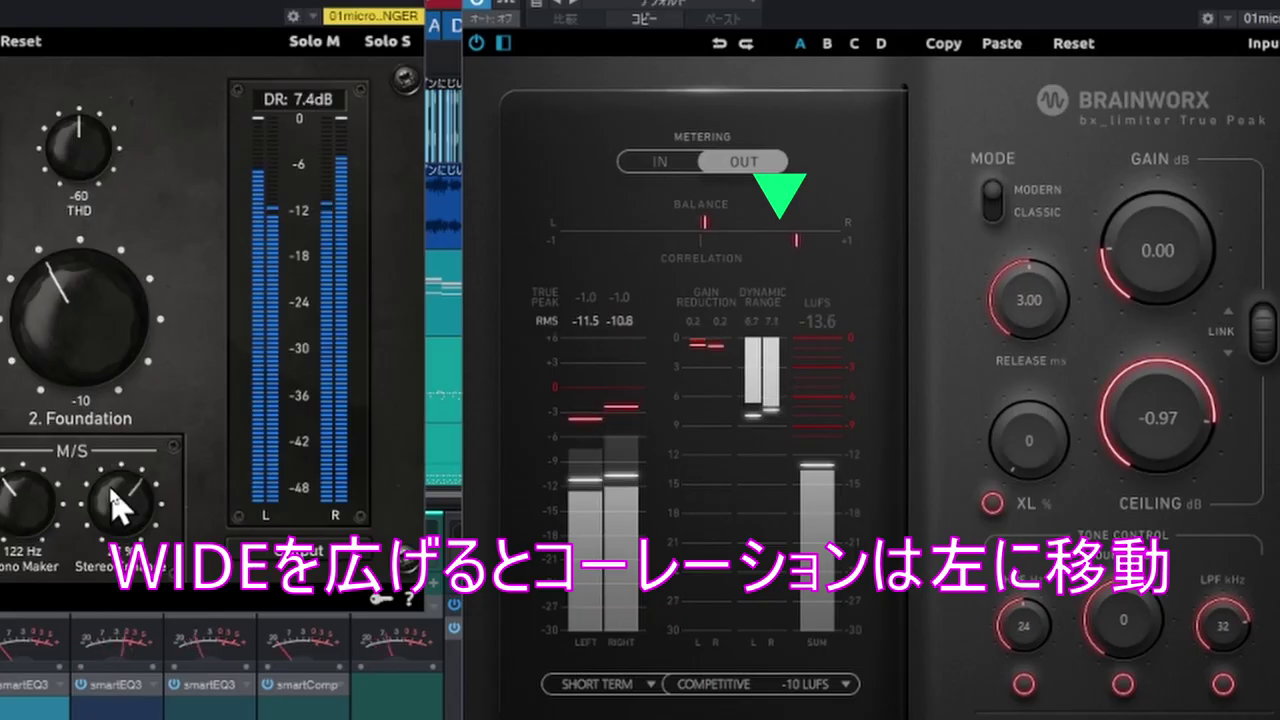
left_click_drag(110, 487, 111, 467)
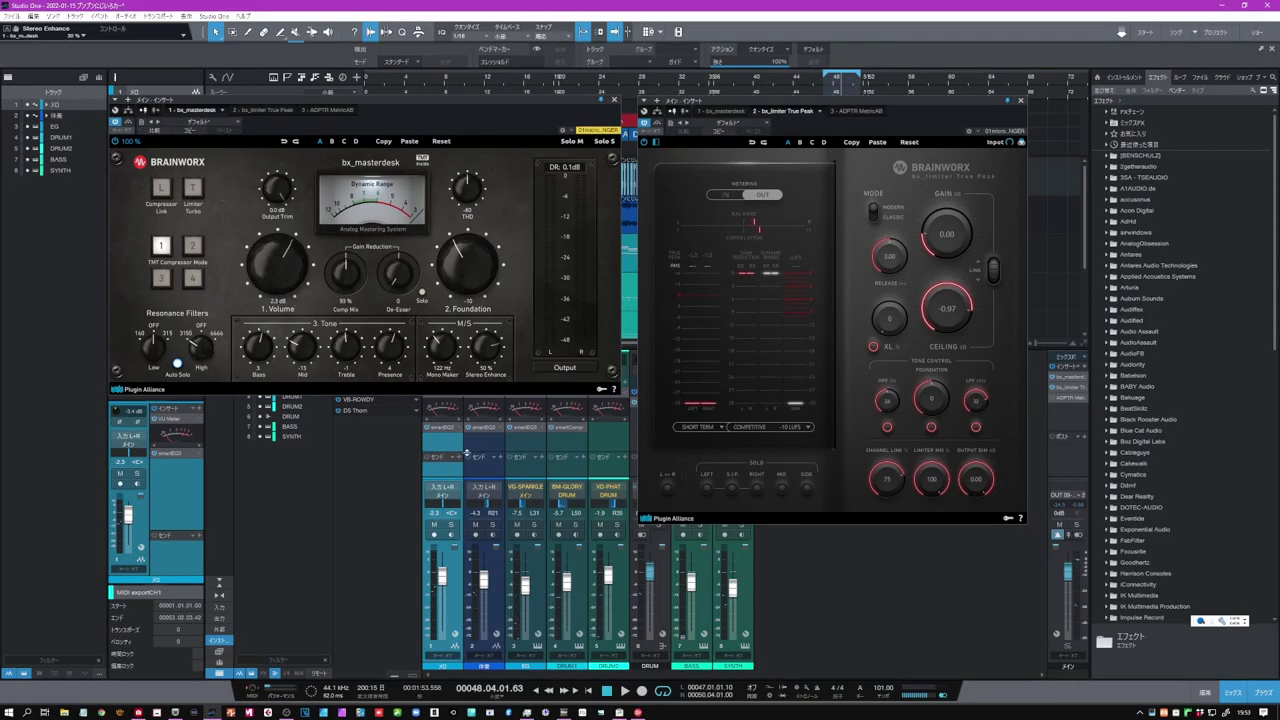
- Open ADPTR MetricAB on the main output, reposition its window, and play the loop to examine the loudness readings
left_click(1066, 398)
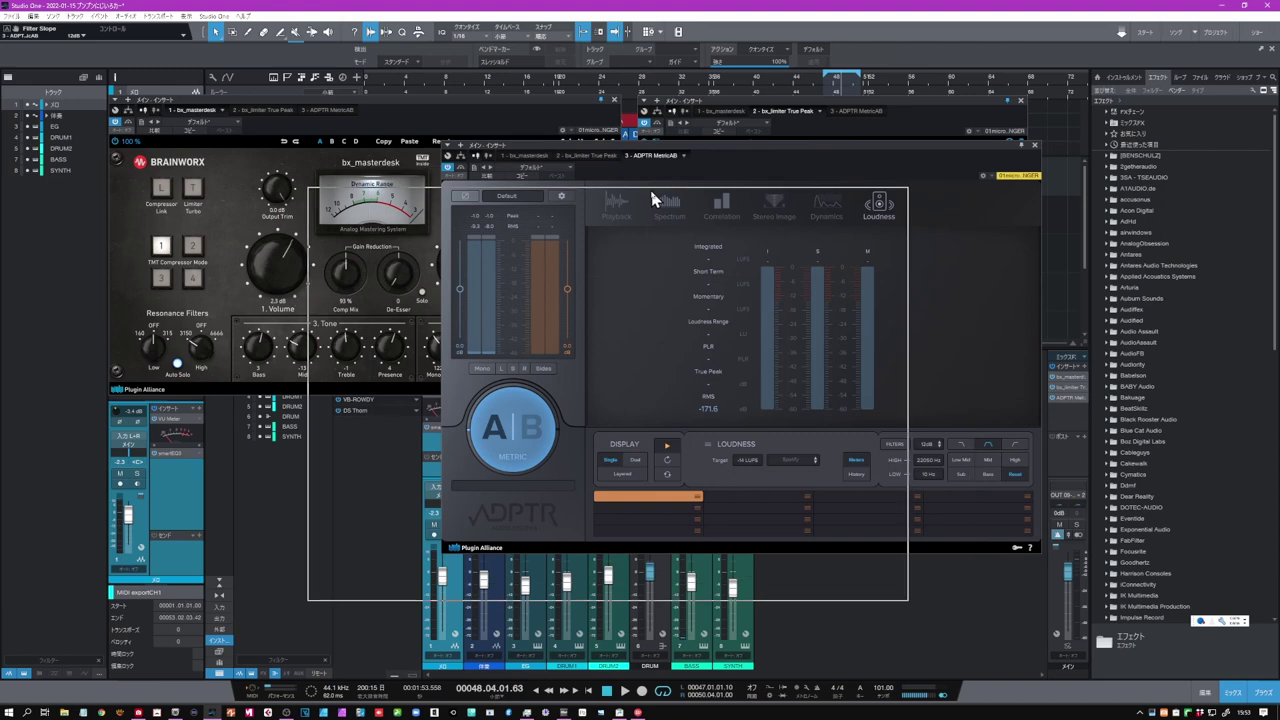
left_click_drag(652, 192, 544, 222)
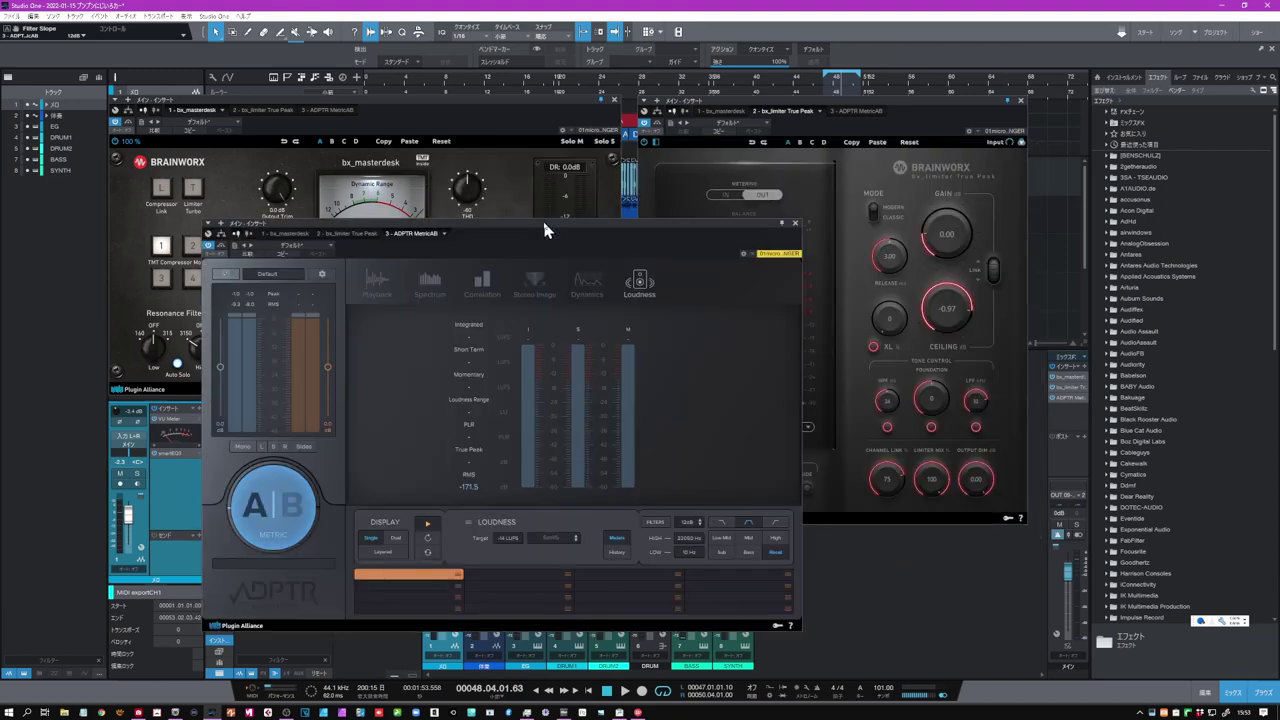
key("space")
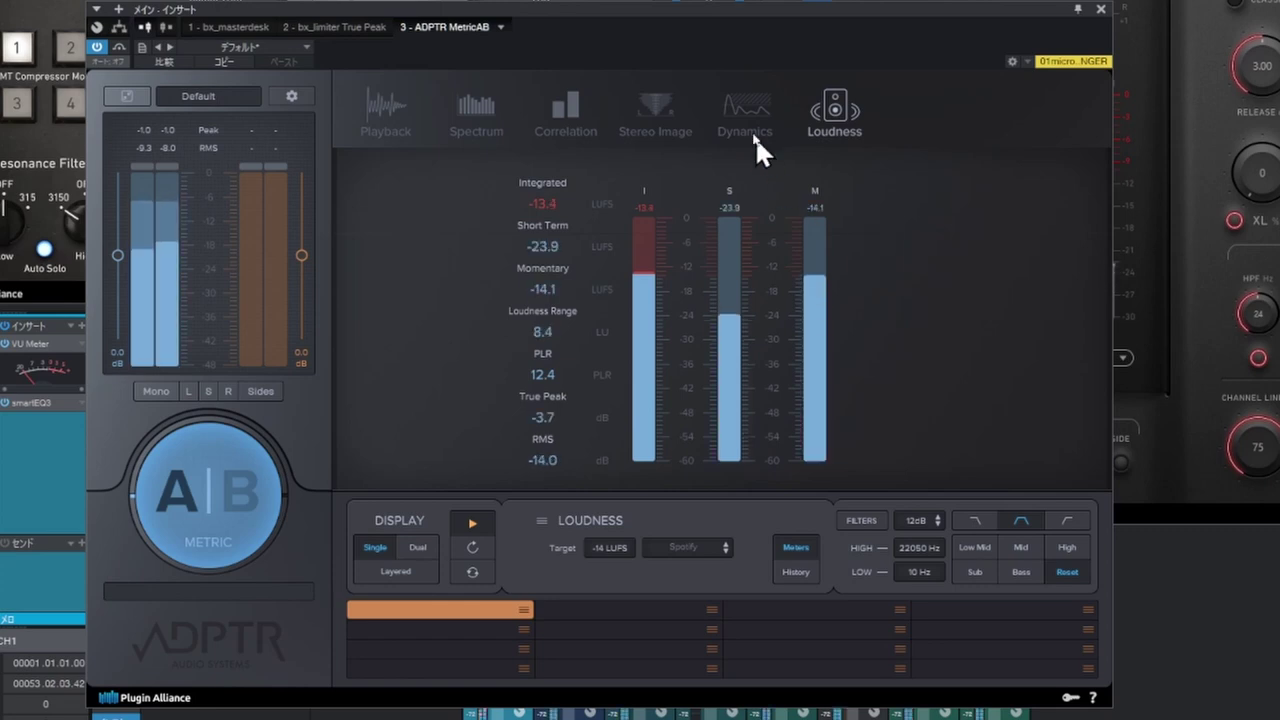
- Examine MetricAB's Dynamics, Stereo Image and Correlation views for the mix
left_click(744, 110)
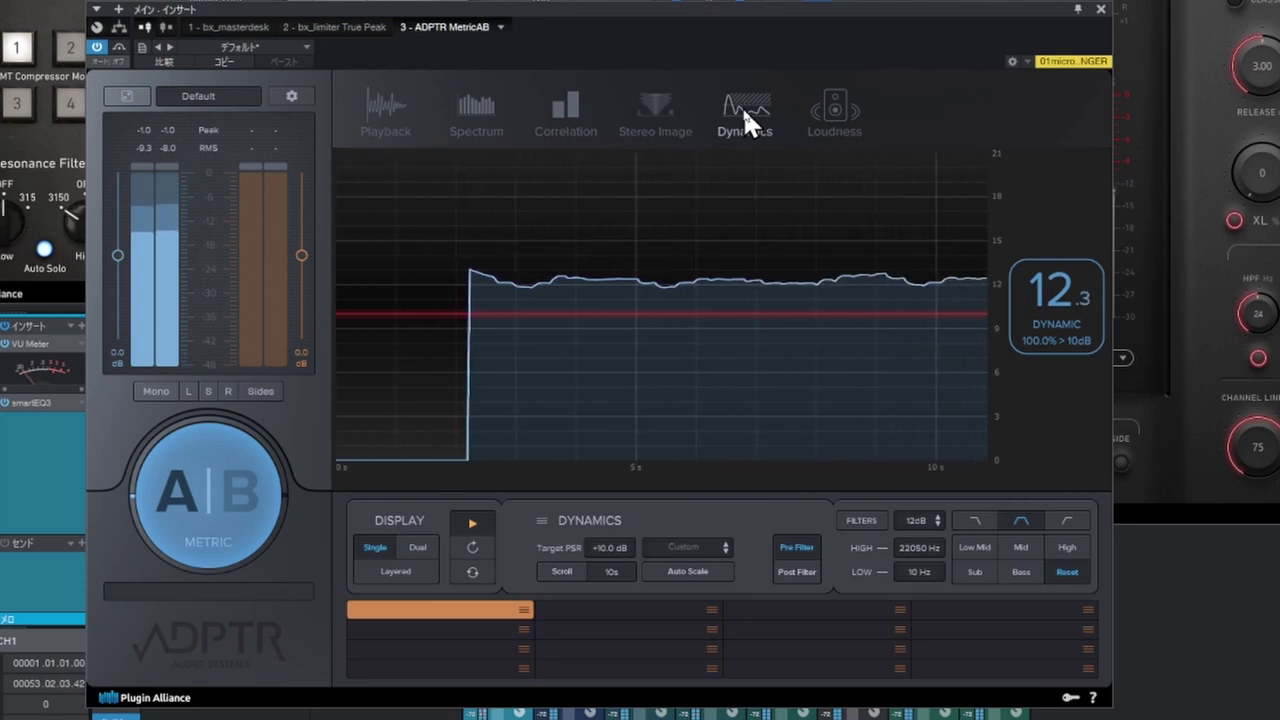
key("space")
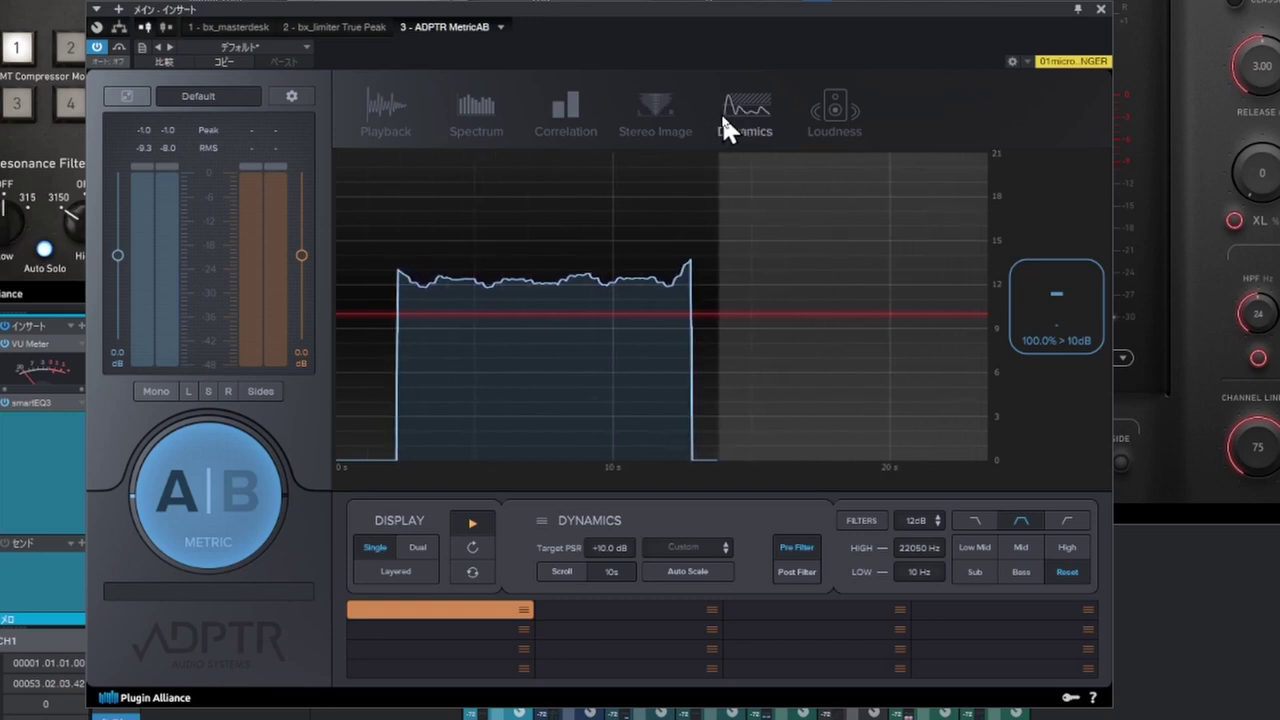
left_click(659, 110)
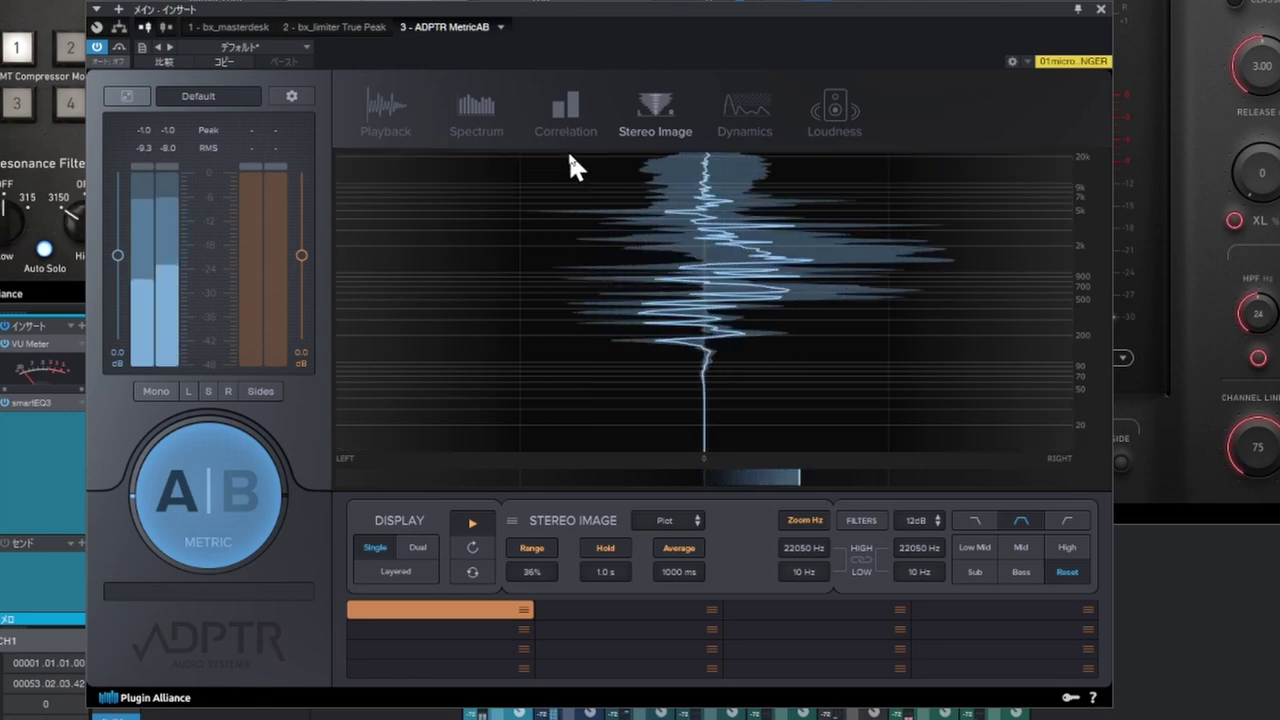
left_click(570, 112)
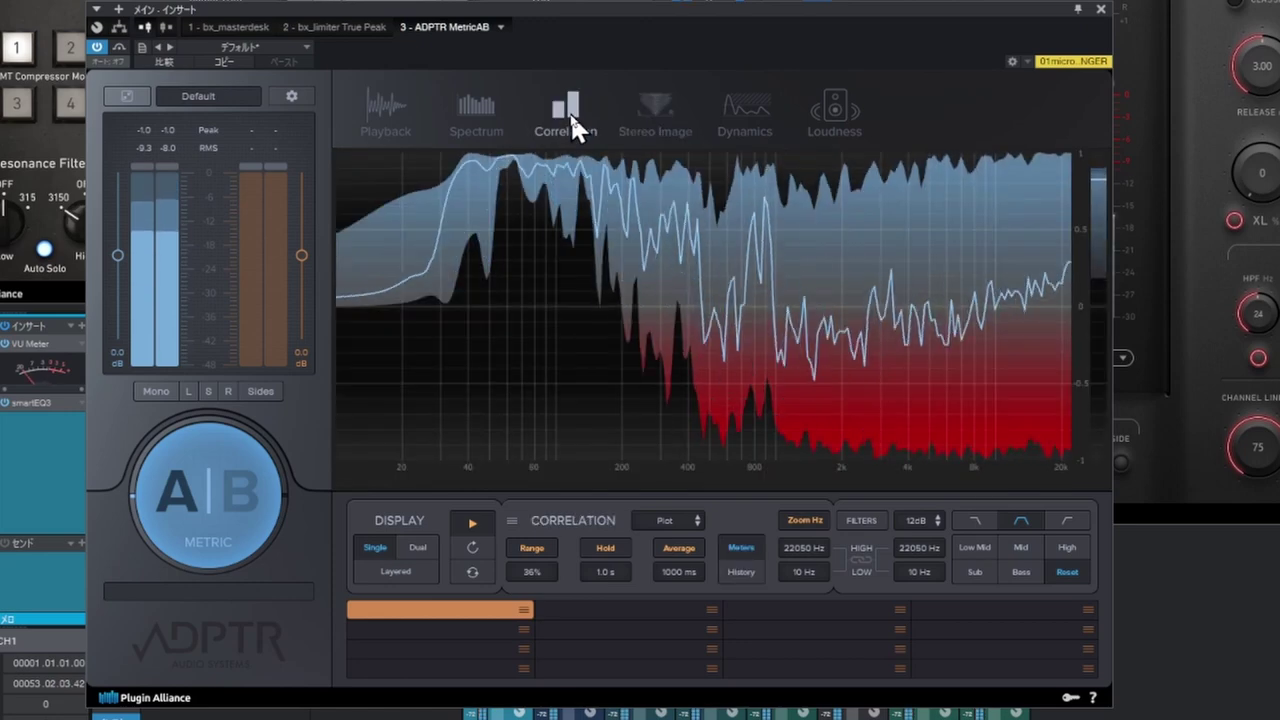